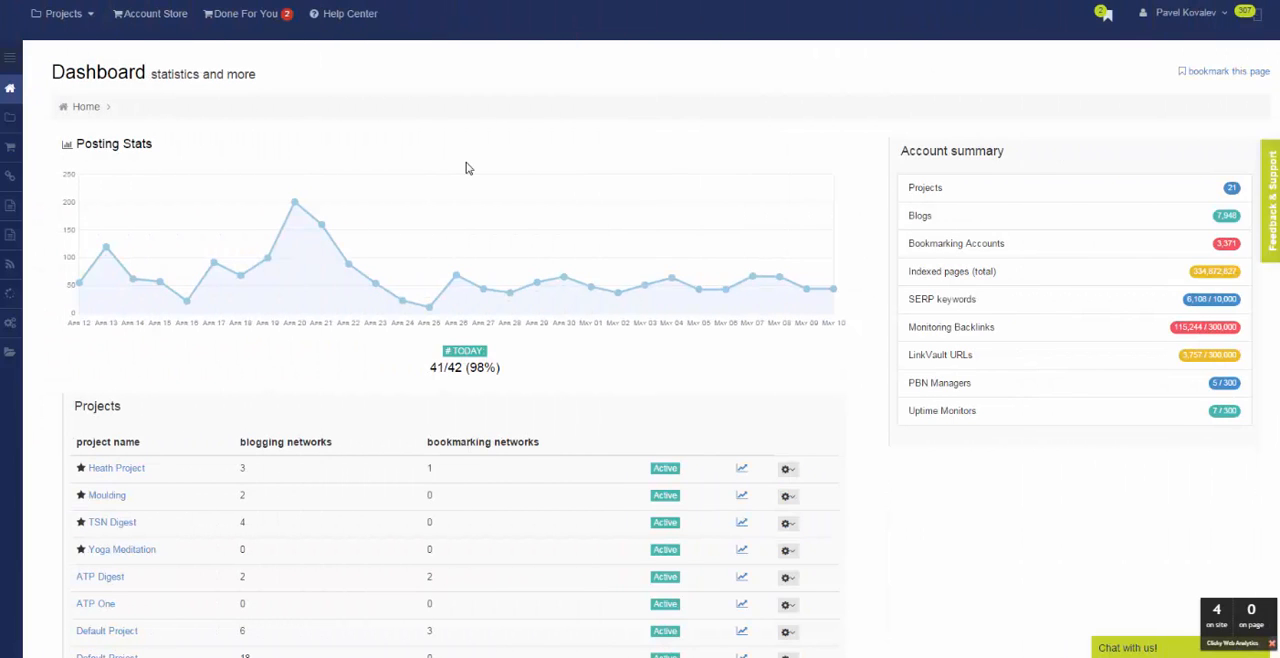
Open the Moulding project and look over its website, competitor options and network tiers.
{"action": "left_click", "coordinate": [90, 17]}
{"action": "left_click", "coordinate": [72, 84]}
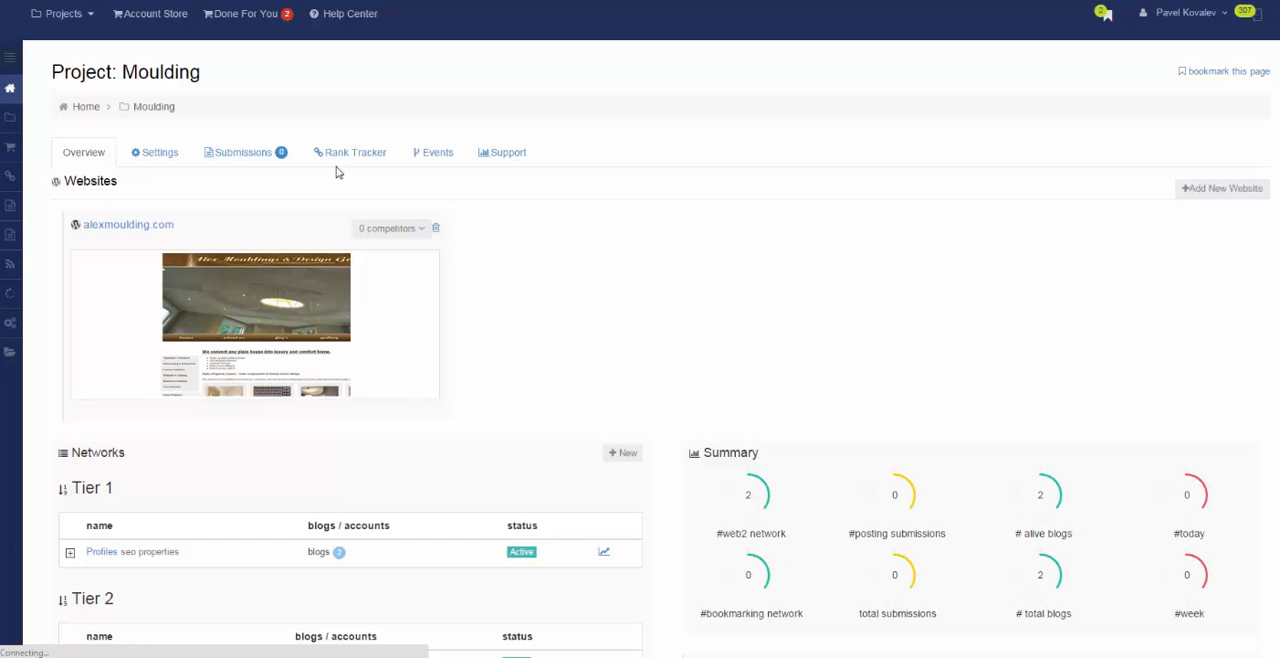
{"action": "left_click", "coordinate": [388, 228]}
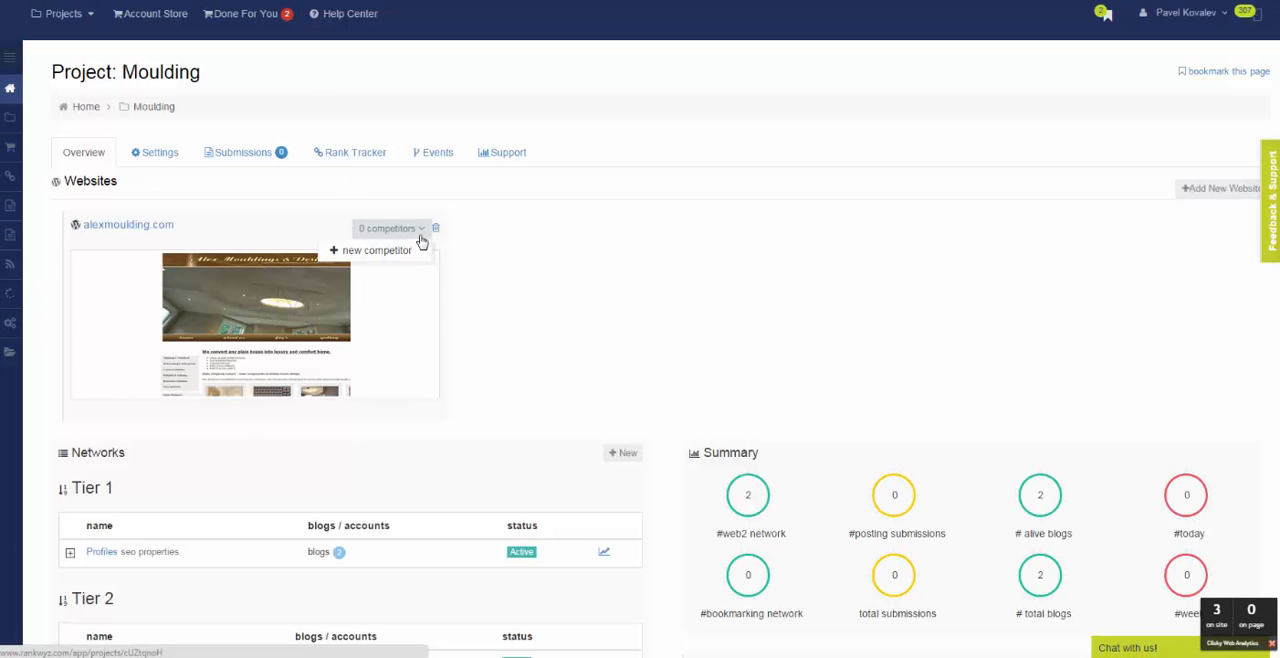
{"action": "scroll", "coordinate": [591, 243], "scroll_direction": "down", "scroll_amount": 2}
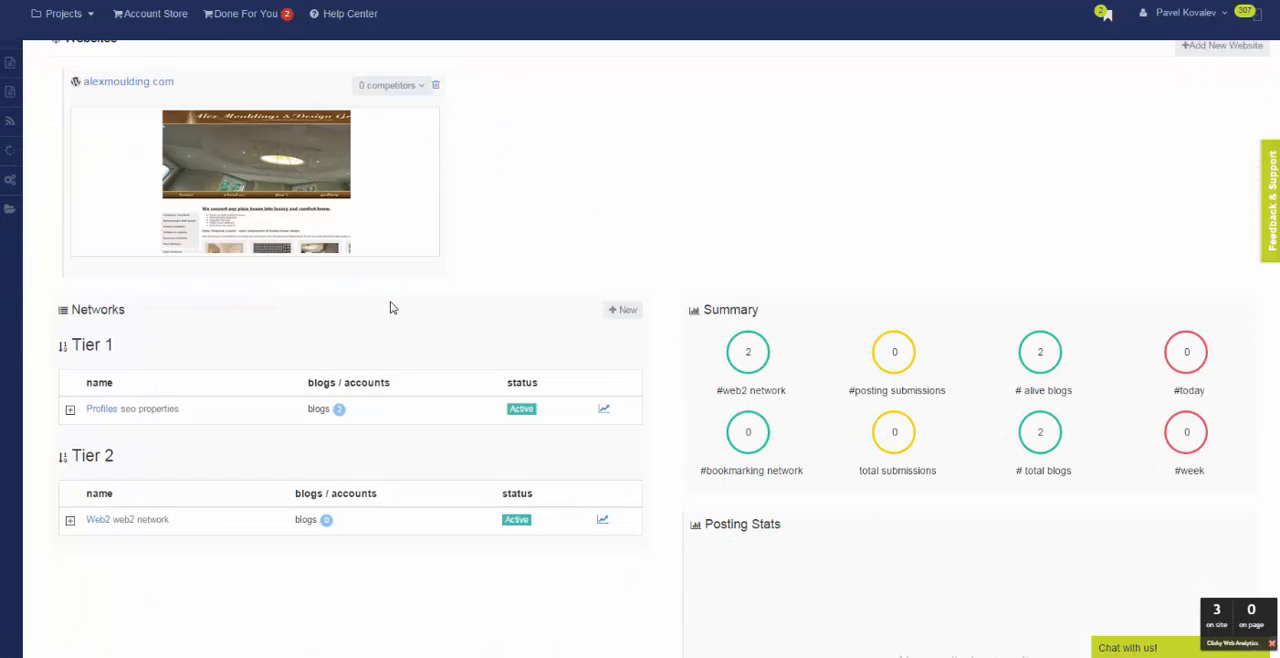
{"action": "left_click", "coordinate": [628, 311]}
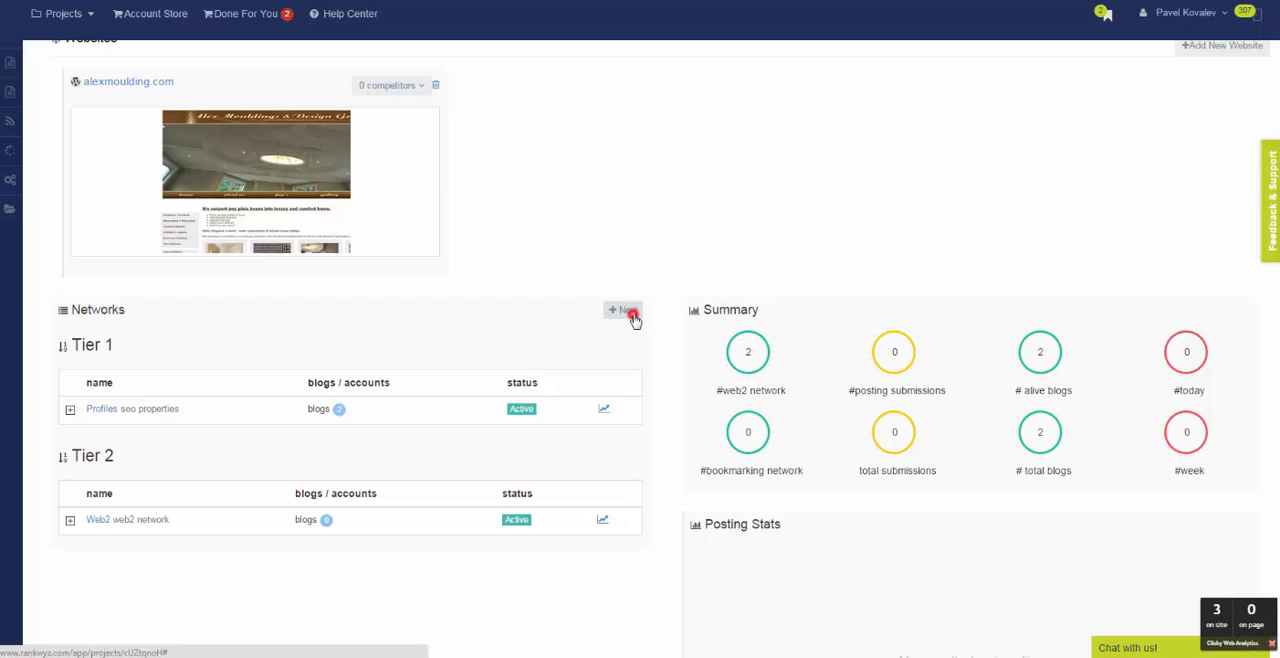
{"action": "left_click", "coordinate": [840, 251]}
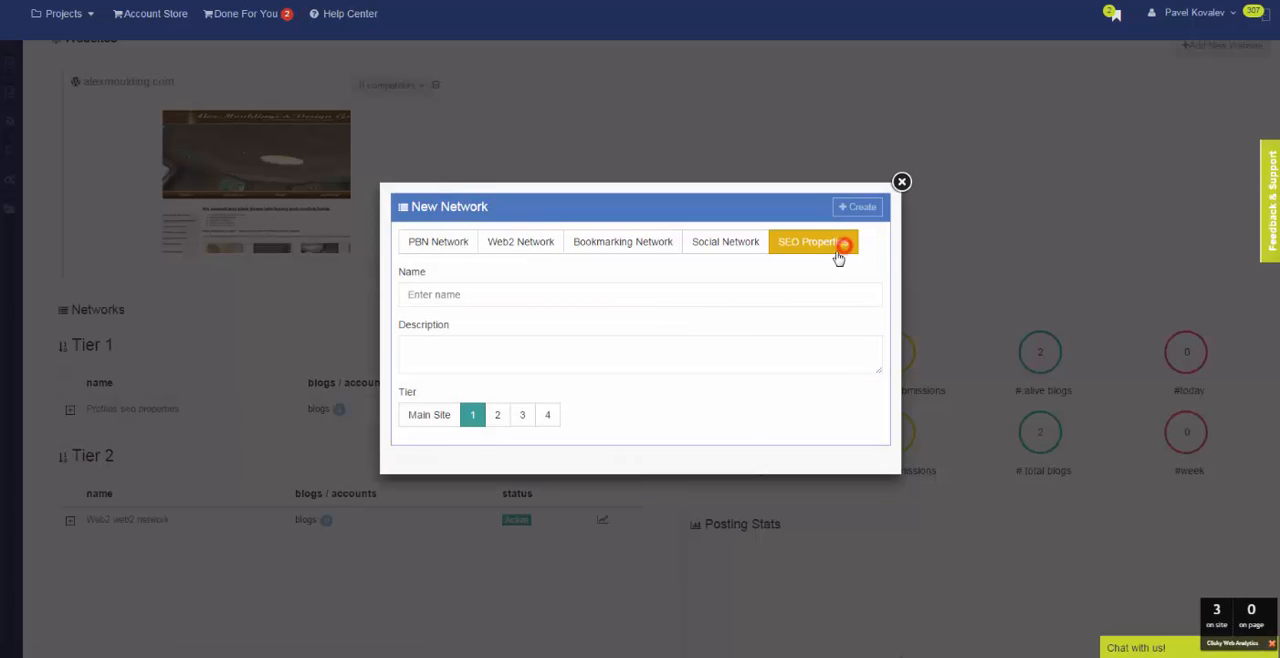
{"action": "left_click", "coordinate": [431, 299]}
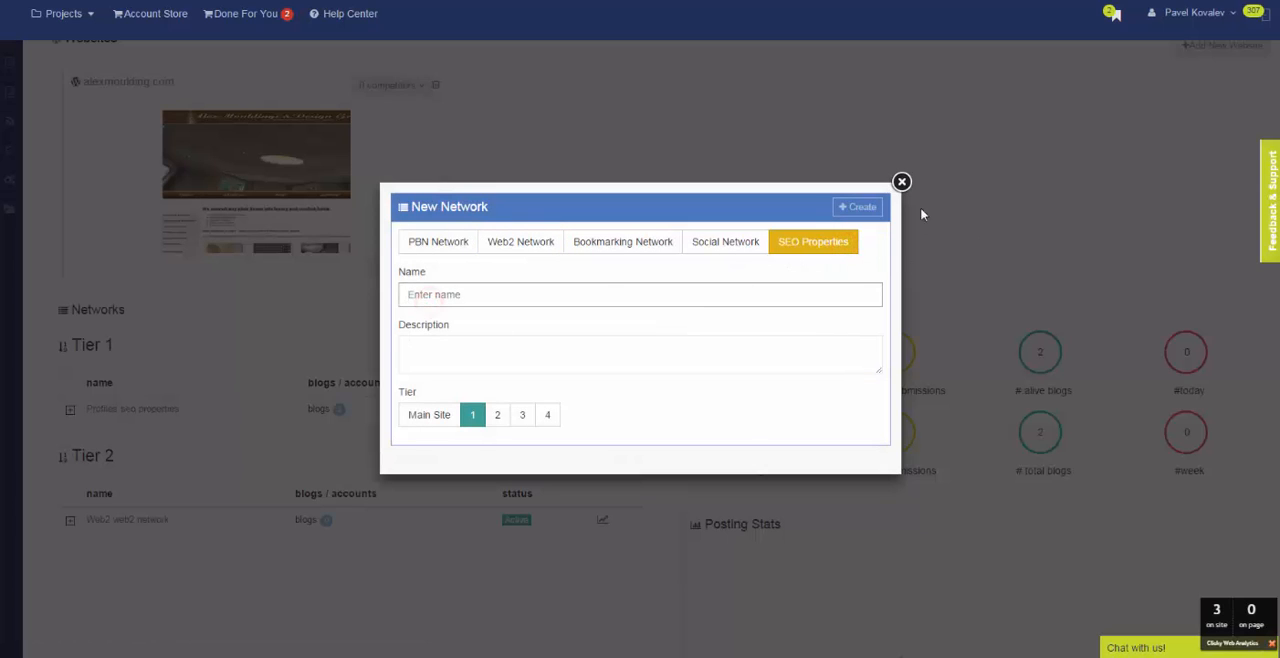
{"action": "left_click", "coordinate": [900, 186]}
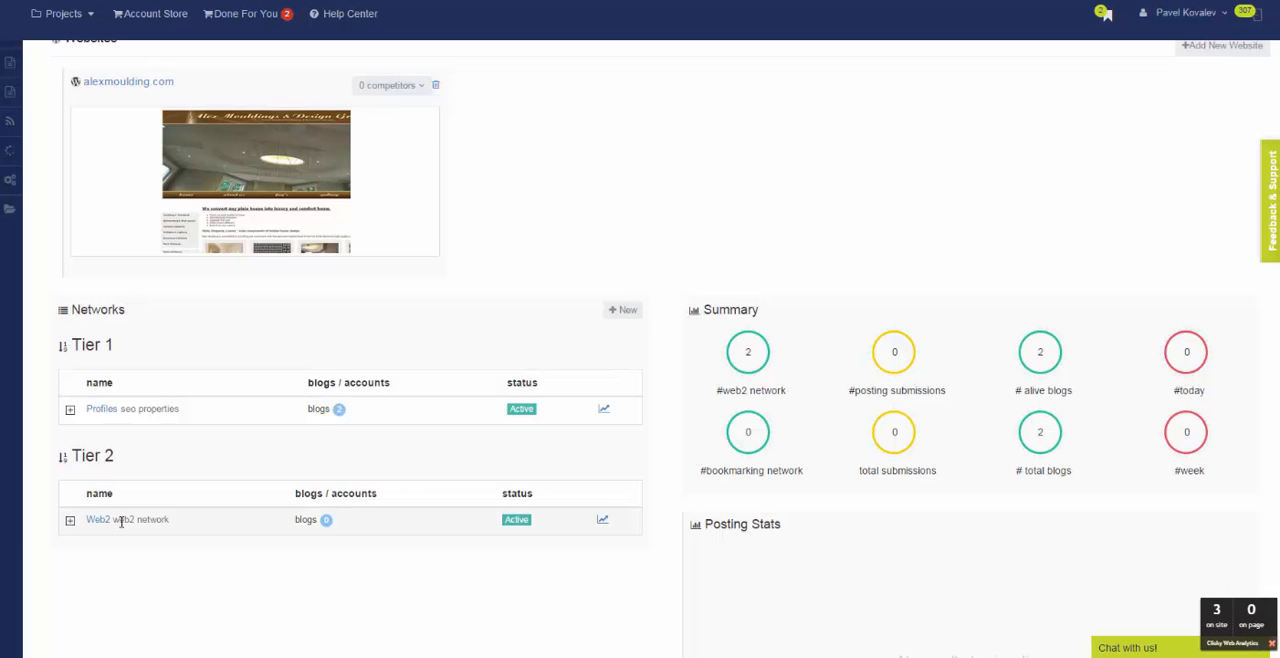
Open the Tier 1 Profiles network and view its list of properties.
{"action": "left_click", "coordinate": [110, 410]}
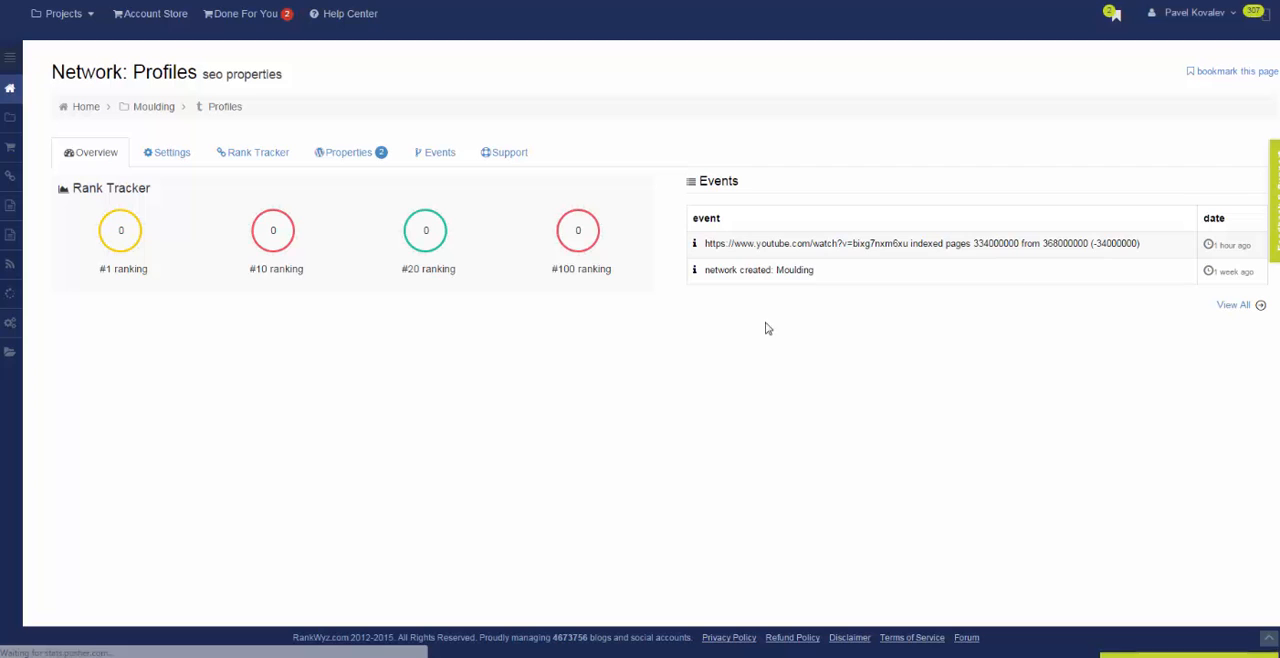
{"action": "left_click", "coordinate": [338, 158]}
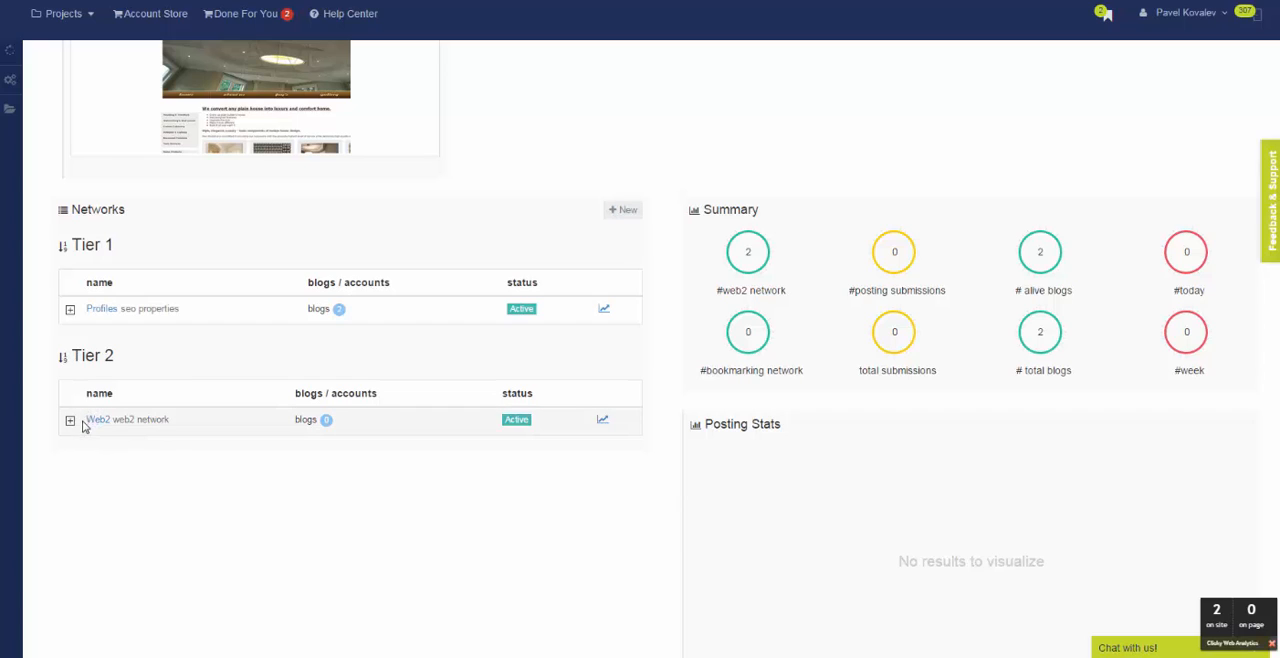
{"action": "left_click", "coordinate": [624, 210]}
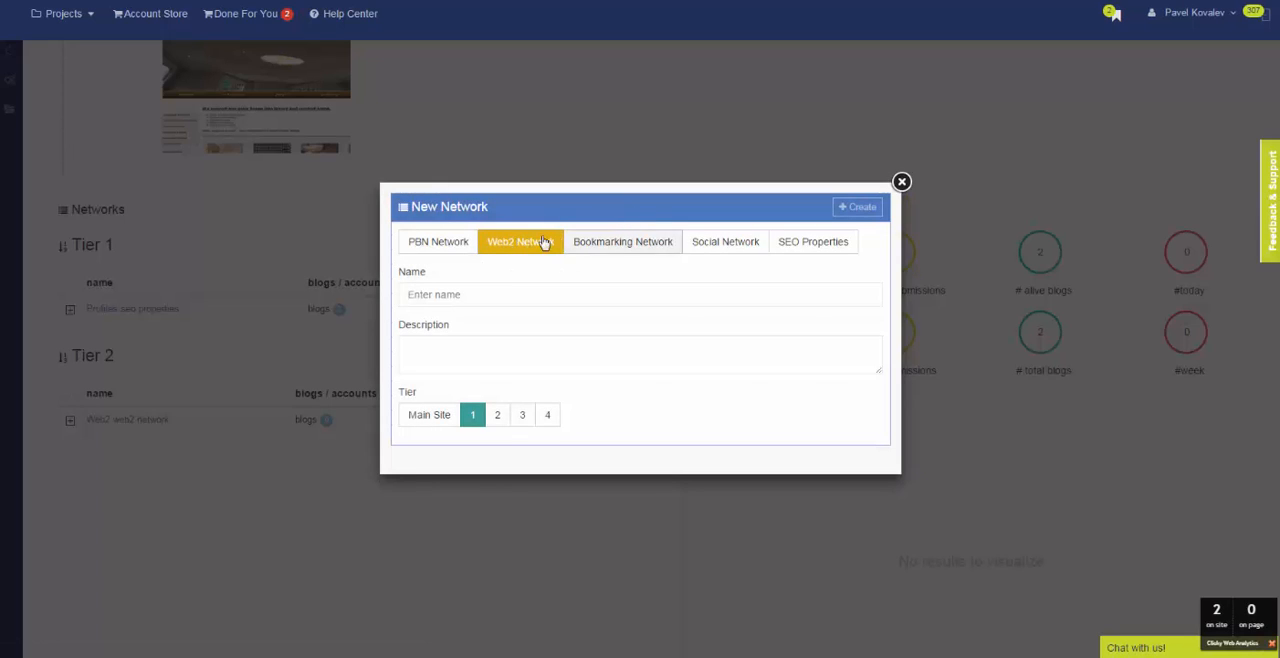
{"action": "left_click", "coordinate": [481, 290]}
{"action": "left_click", "coordinate": [901, 181]}
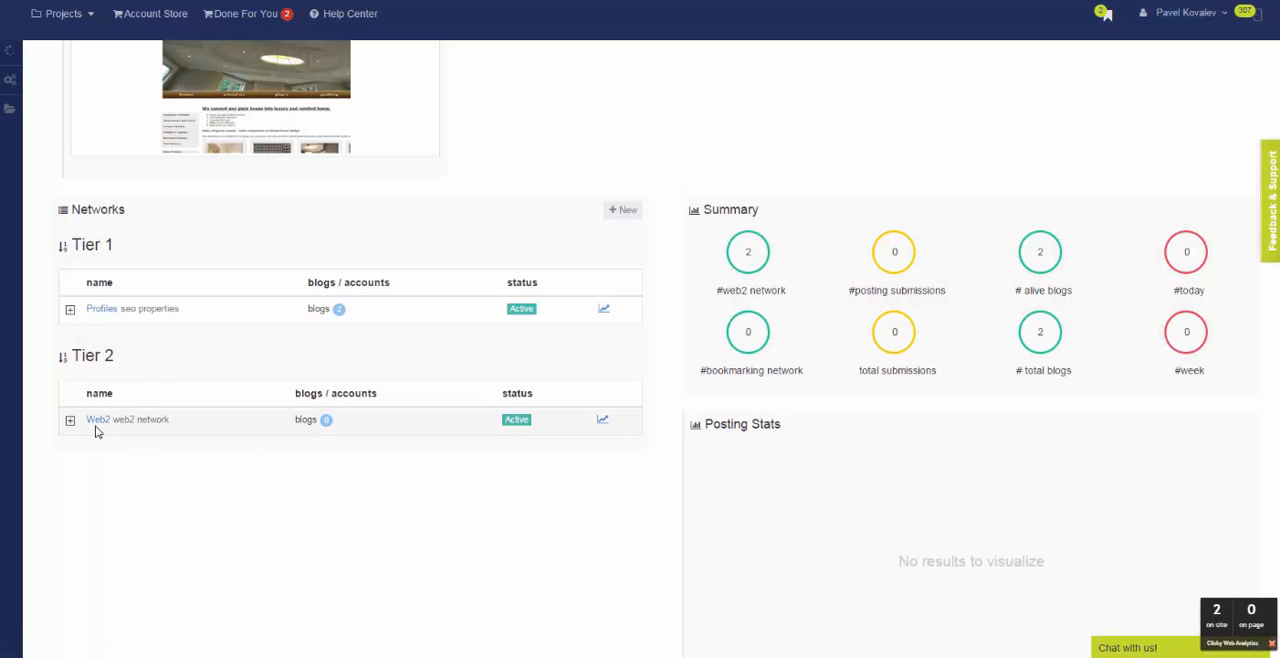
Open the Tier 2 Web2 network and review the blogs assigned to it.
{"action": "left_click", "coordinate": [92, 421]}
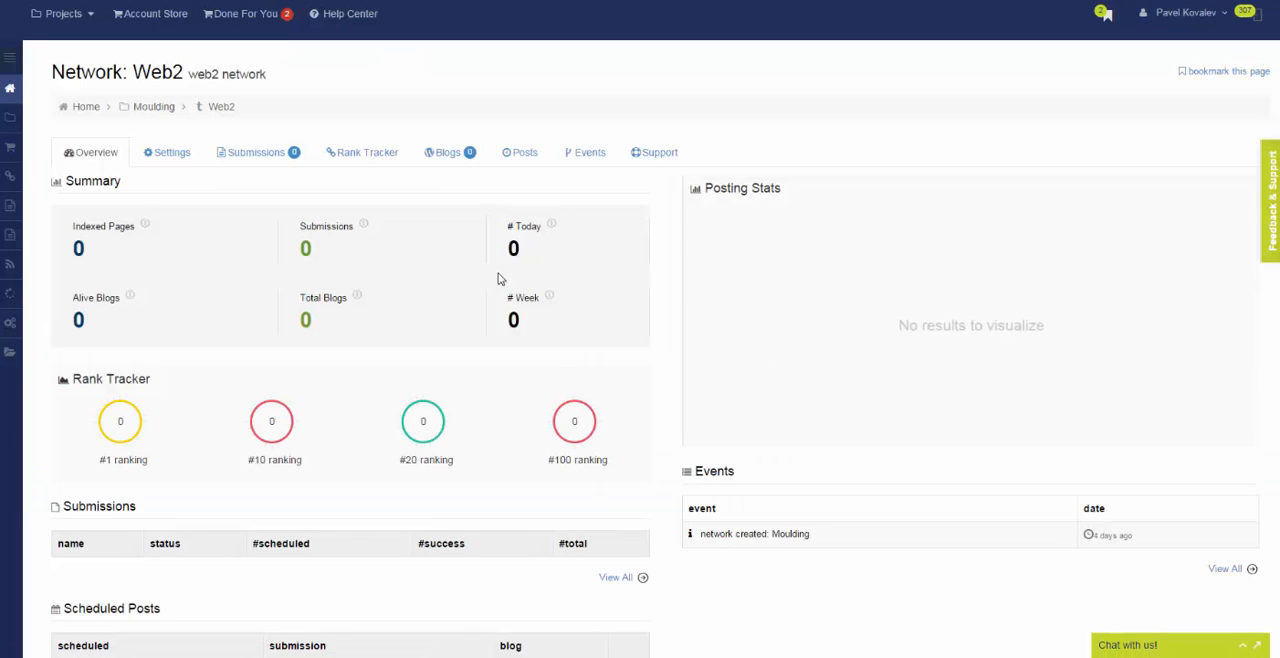
{"action": "left_click", "coordinate": [464, 158]}
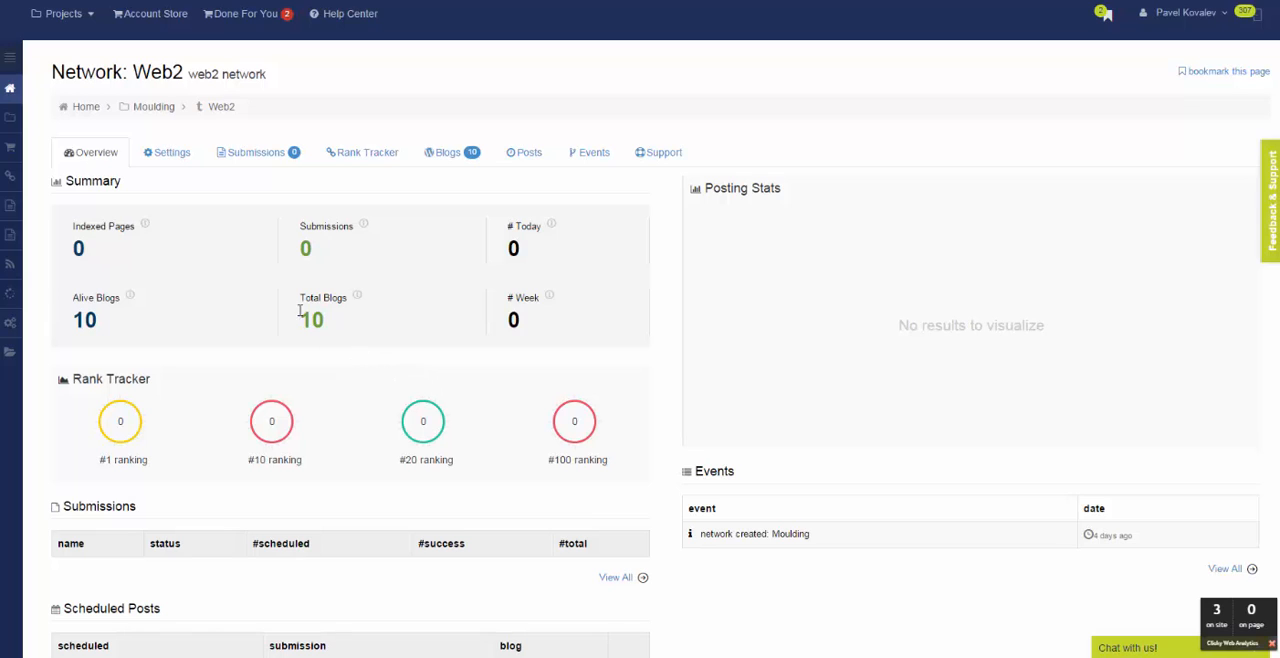
{"action": "left_click", "coordinate": [440, 158]}
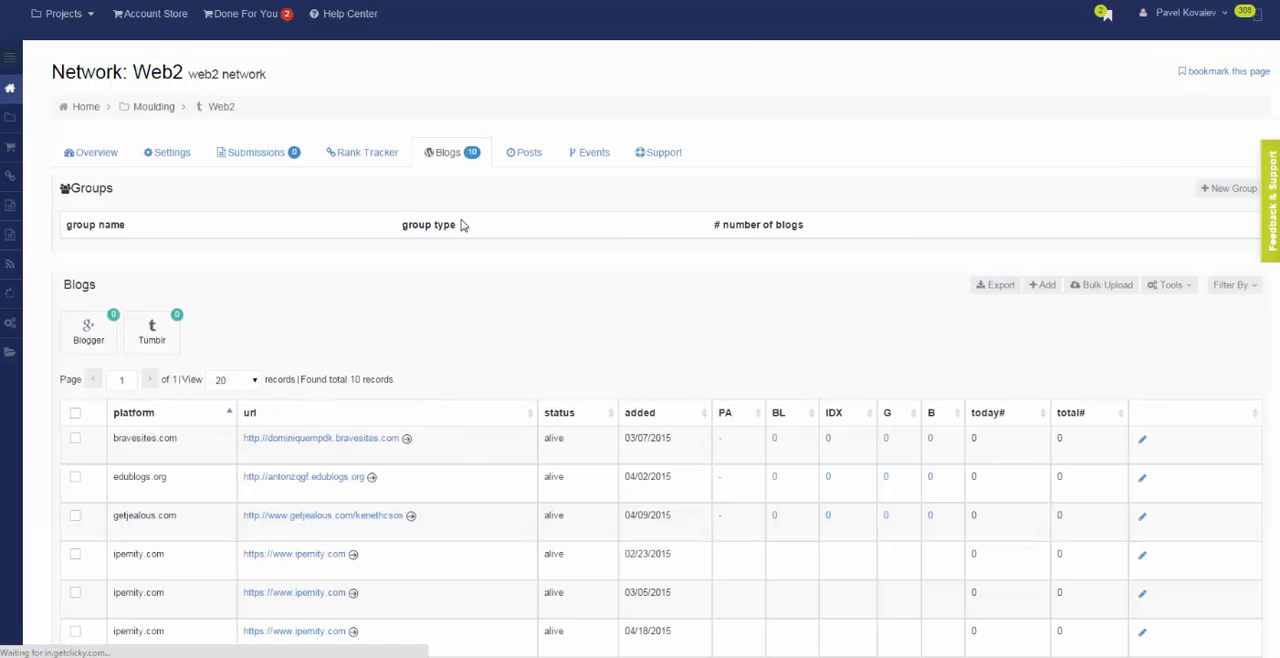
{"action": "scroll", "coordinate": [551, 223], "scroll_direction": "down", "scroll_amount": 3}
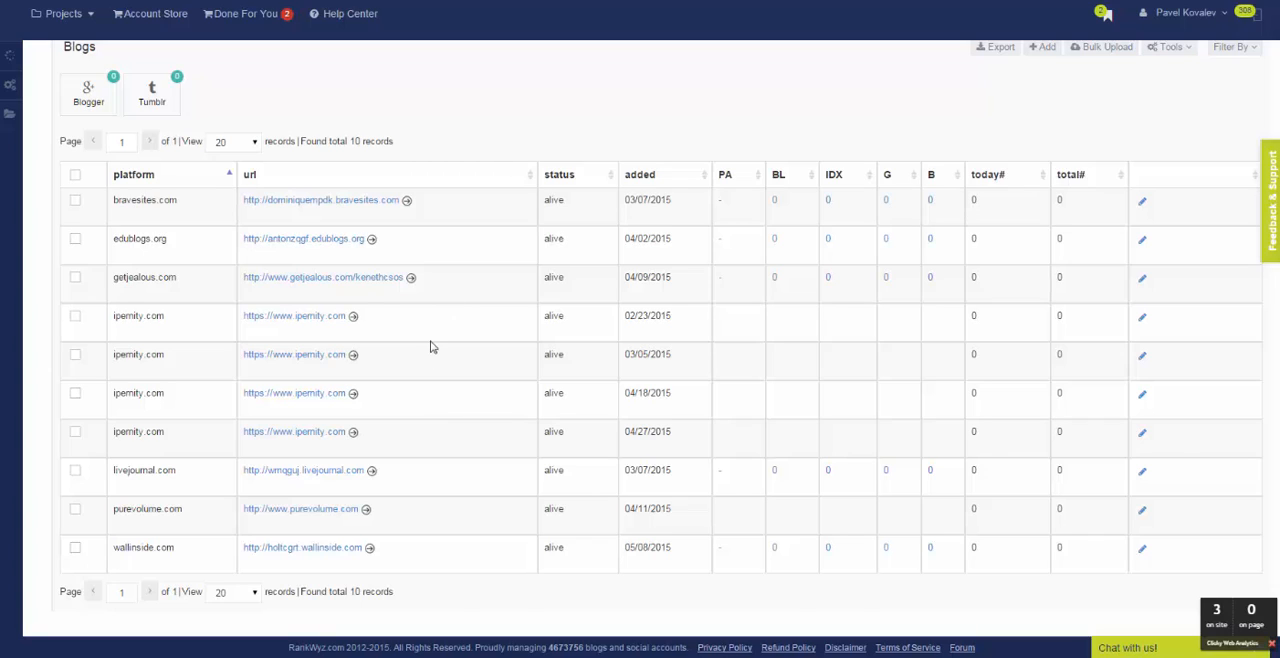
{"action": "scroll", "coordinate": [360, 350], "scroll_direction": "up", "scroll_amount": 2}
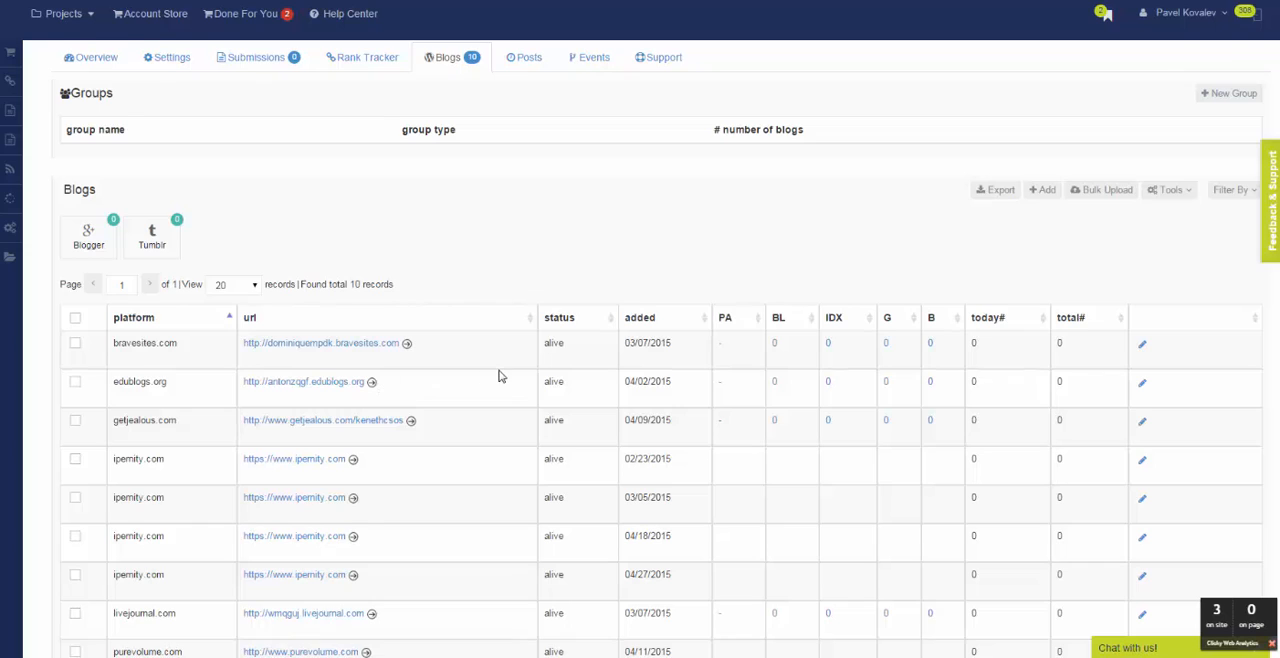
{"action": "scroll", "coordinate": [500, 376], "scroll_direction": "up", "scroll_amount": 1}
Review the Web2 network's overview, including its summary, submissions and scheduled posts.
{"action": "left_click", "coordinate": [90, 152]}
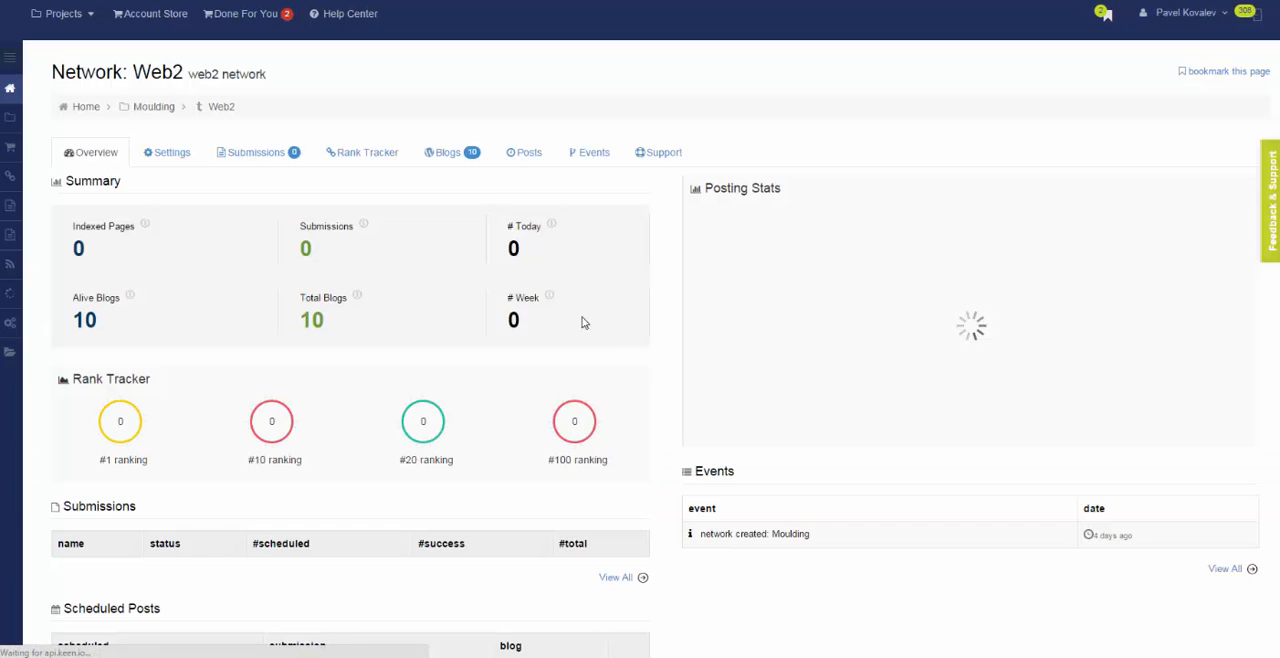
{"action": "scroll", "coordinate": [629, 306], "scroll_direction": "down", "scroll_amount": 2}
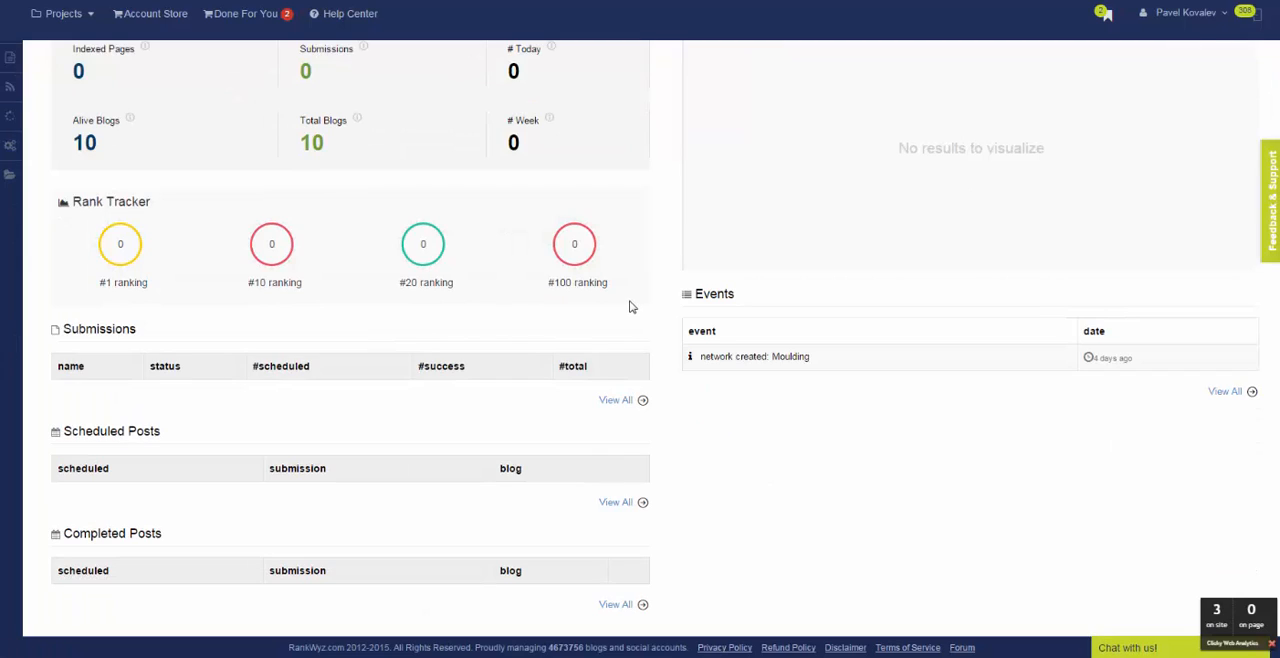
{"action": "scroll", "coordinate": [620, 389], "scroll_direction": "up", "scroll_amount": 2}
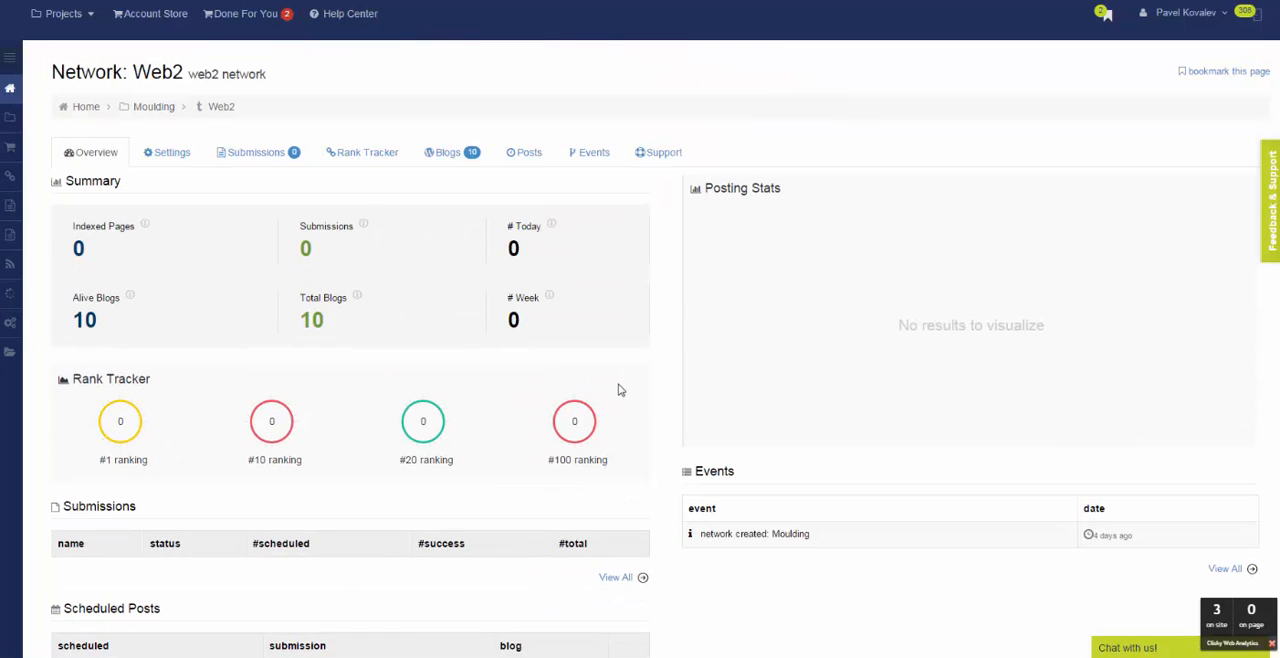
Return to the Moulding project and review its Tier 1 and Tier 2 networks.
{"action": "left_click", "coordinate": [168, 106]}
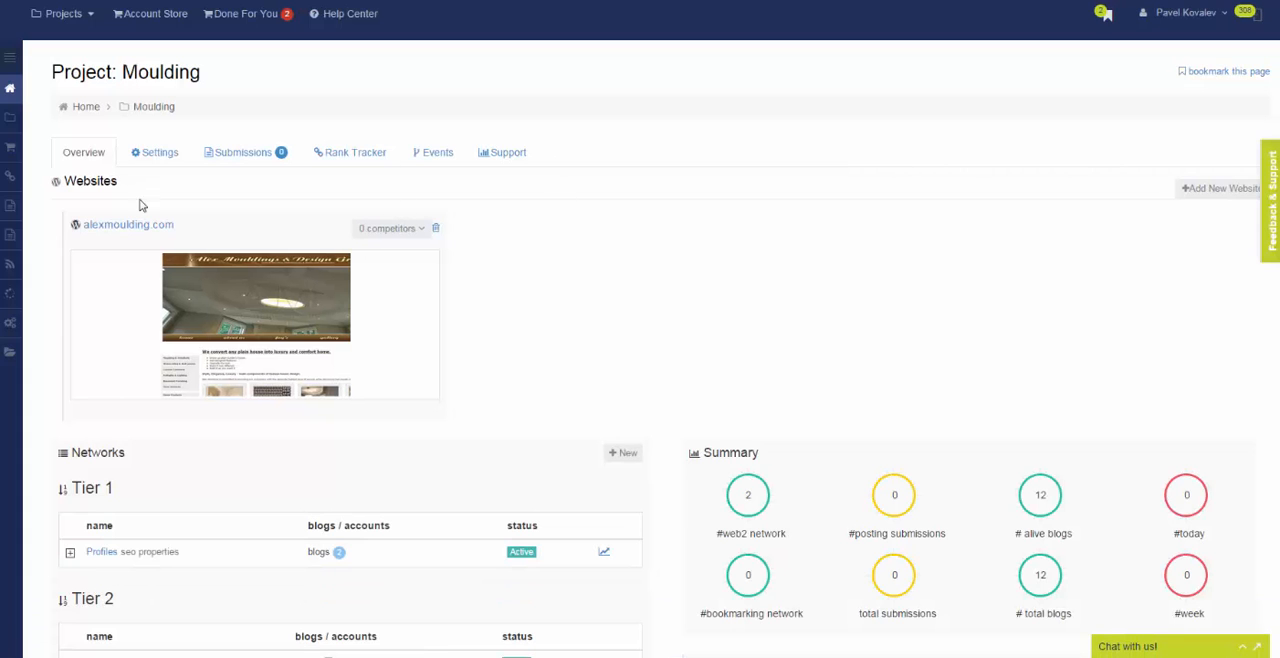
{"action": "scroll", "coordinate": [799, 268], "scroll_direction": "down", "scroll_amount": 1}
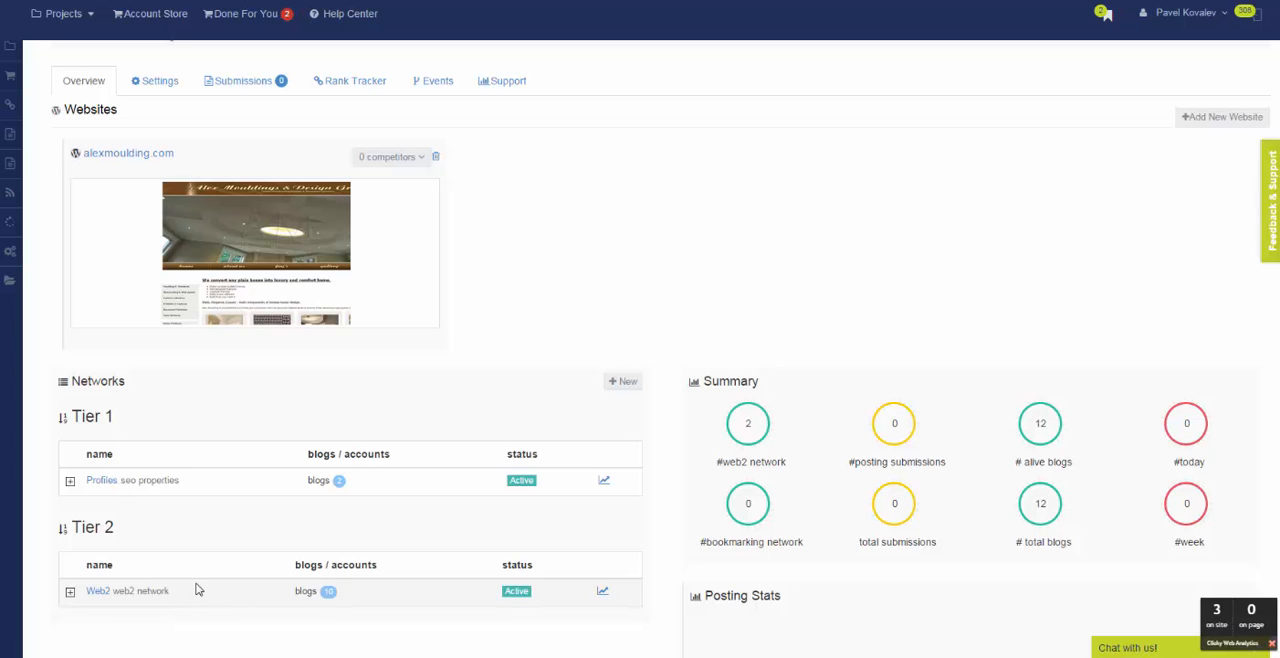
{"action": "scroll", "coordinate": [197, 590], "scroll_direction": "down", "scroll_amount": 1}
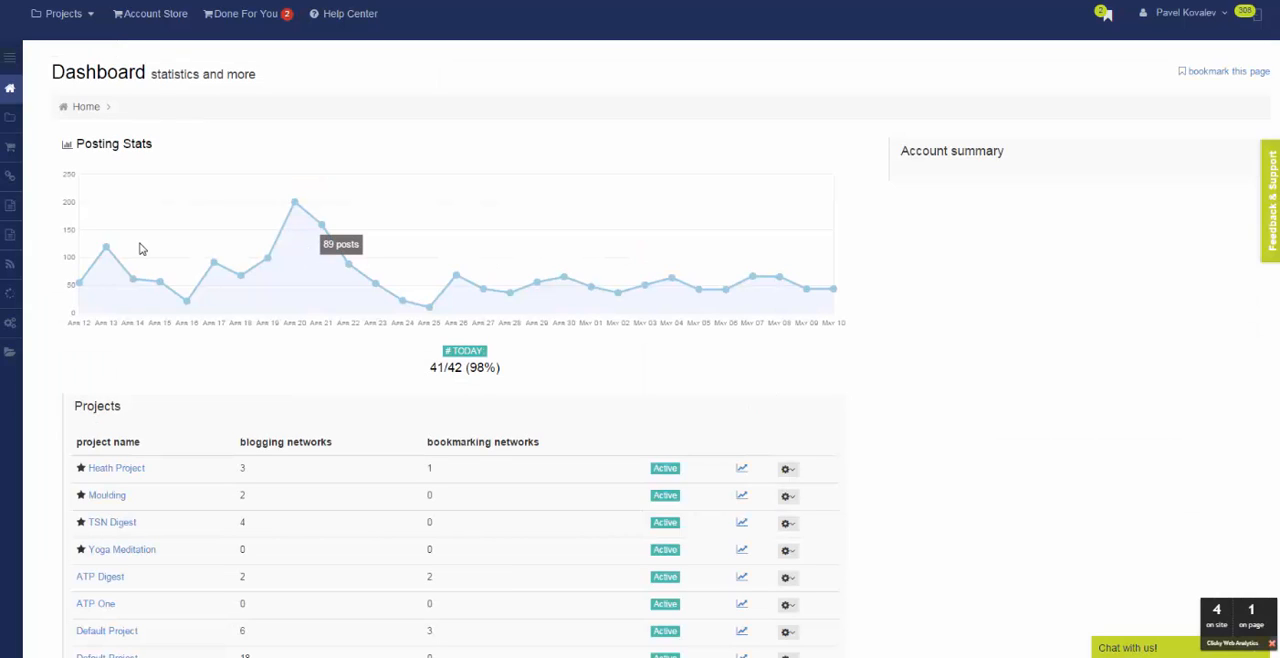
Create a new link profile and name it Moulding.
{"action": "mouse_move", "coordinate": [20, 238]}
{"action": "left_click", "coordinate": [94, 236]}
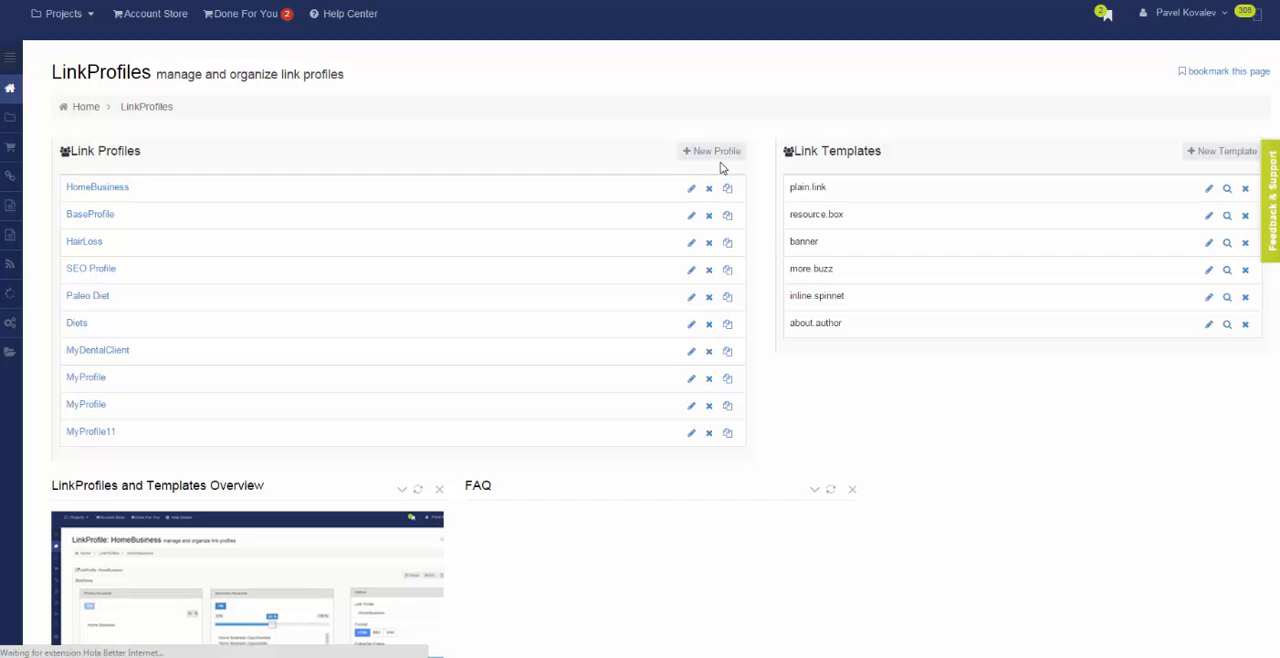
{"action": "left_click", "coordinate": [724, 155]}
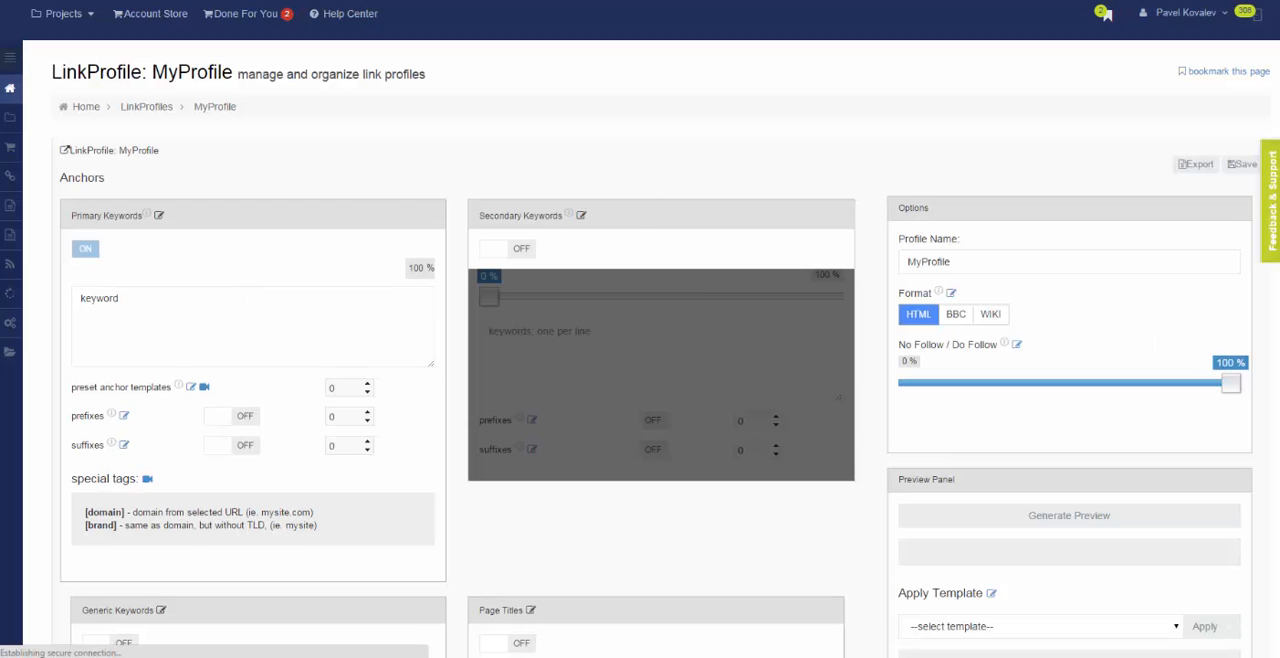
{"action": "double_click", "coordinate": [971, 261]}
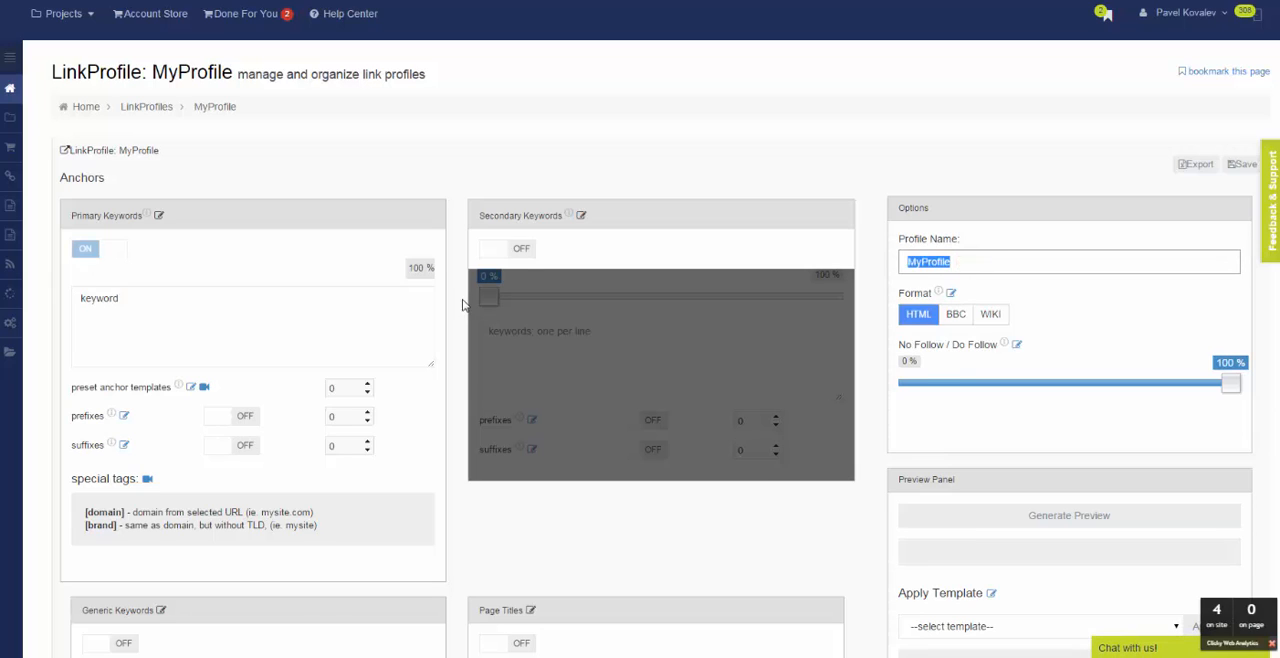
{"action": "type", "text": "Moulding"}
Replace the placeholder primary keyword with "moulding", "moulding Toronto" and "crown moulding Toronto", one per line.
{"action": "left_click", "coordinate": [212, 304]}
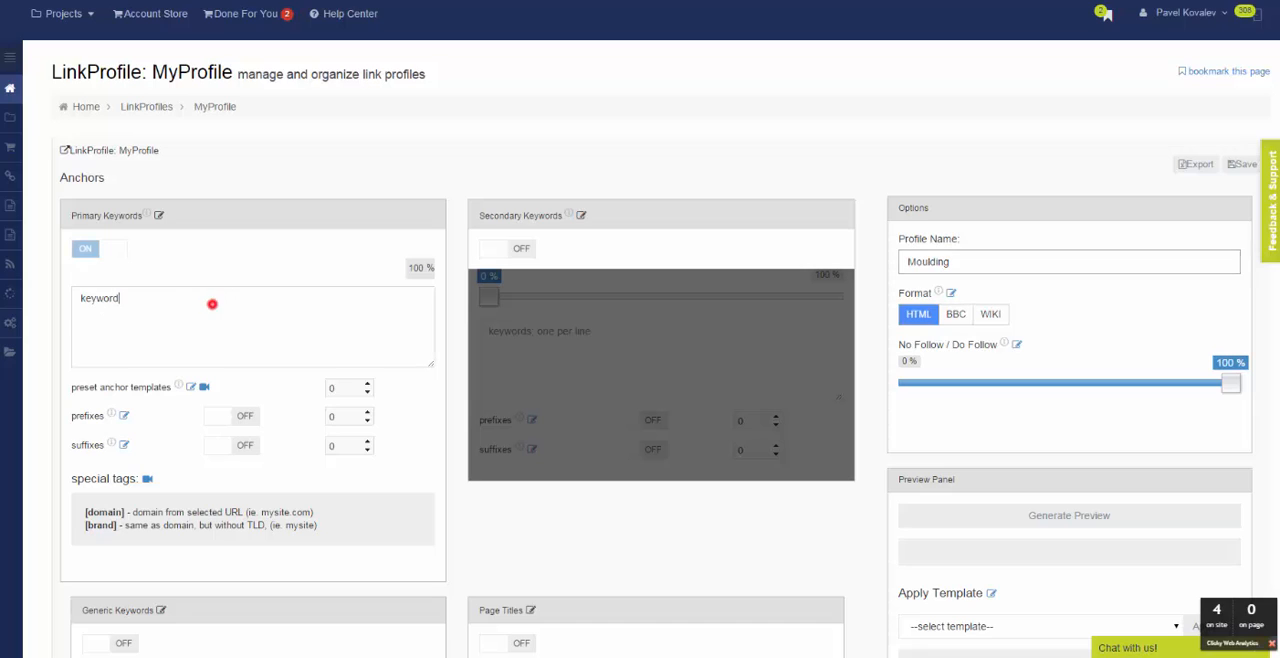
{"action": "double_click", "coordinate": [212, 304]}
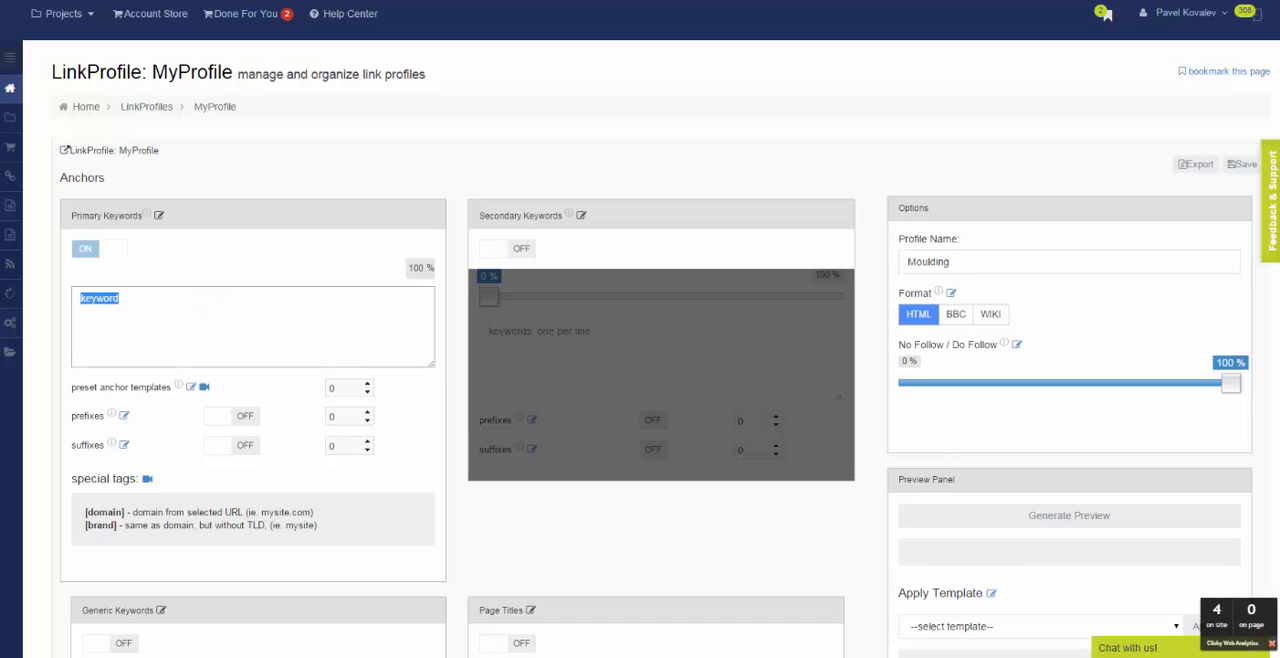
{"action": "type", "text": "moulding"}
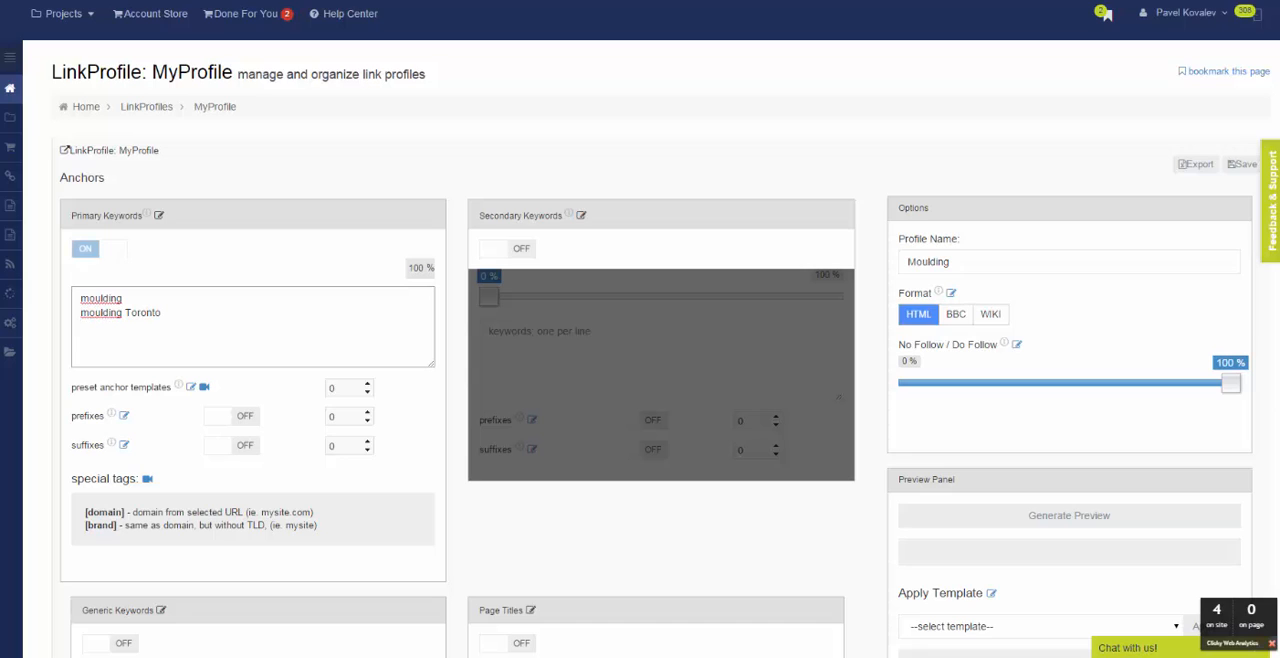
{"action": "type", "text": "crown moulding Toronto"}
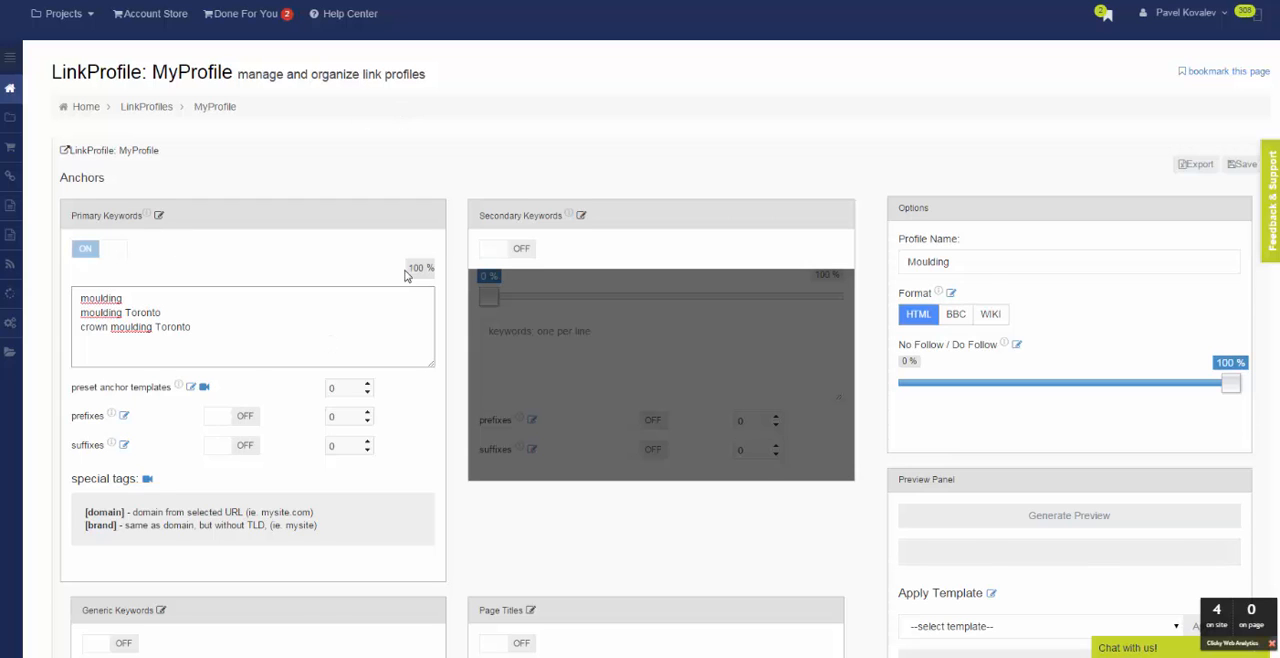
Enable RankWyz Network as a URL source and disable My URLs, giving the RankWyz Network a 100% share.
{"action": "scroll", "coordinate": [689, 180], "scroll_direction": "down", "scroll_amount": 1}
{"action": "scroll", "coordinate": [668, 414], "scroll_direction": "down", "scroll_amount": 1}
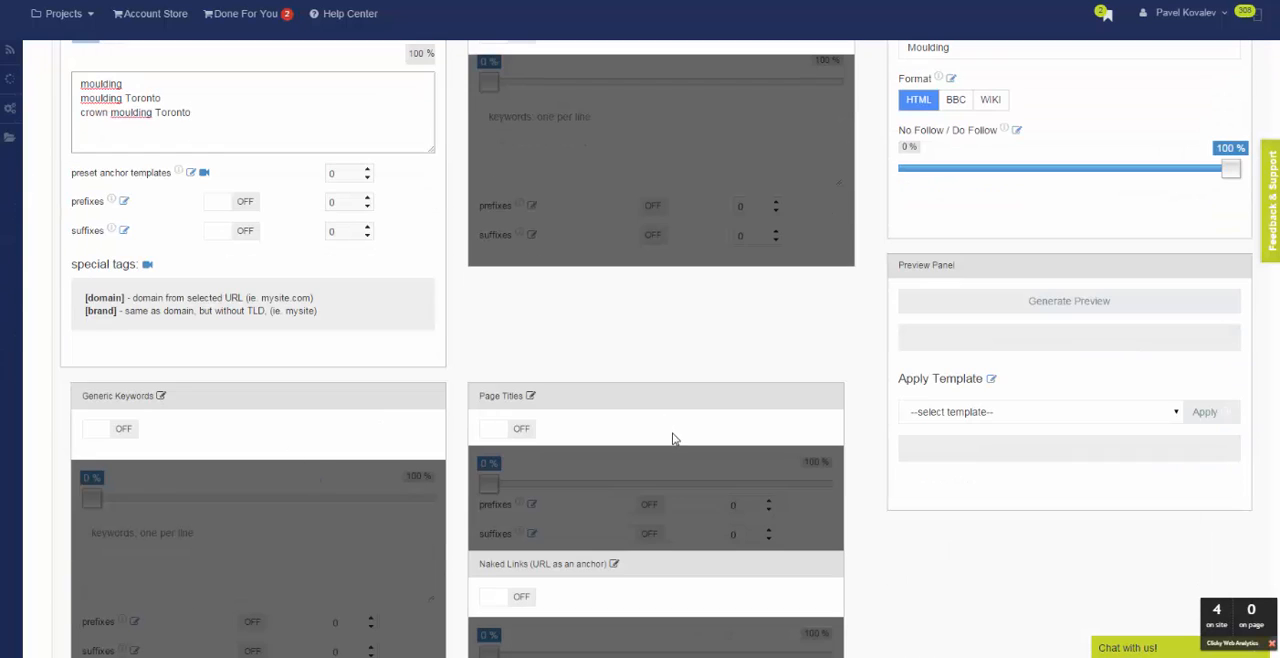
{"action": "scroll", "coordinate": [673, 439], "scroll_direction": "down", "scroll_amount": 4}
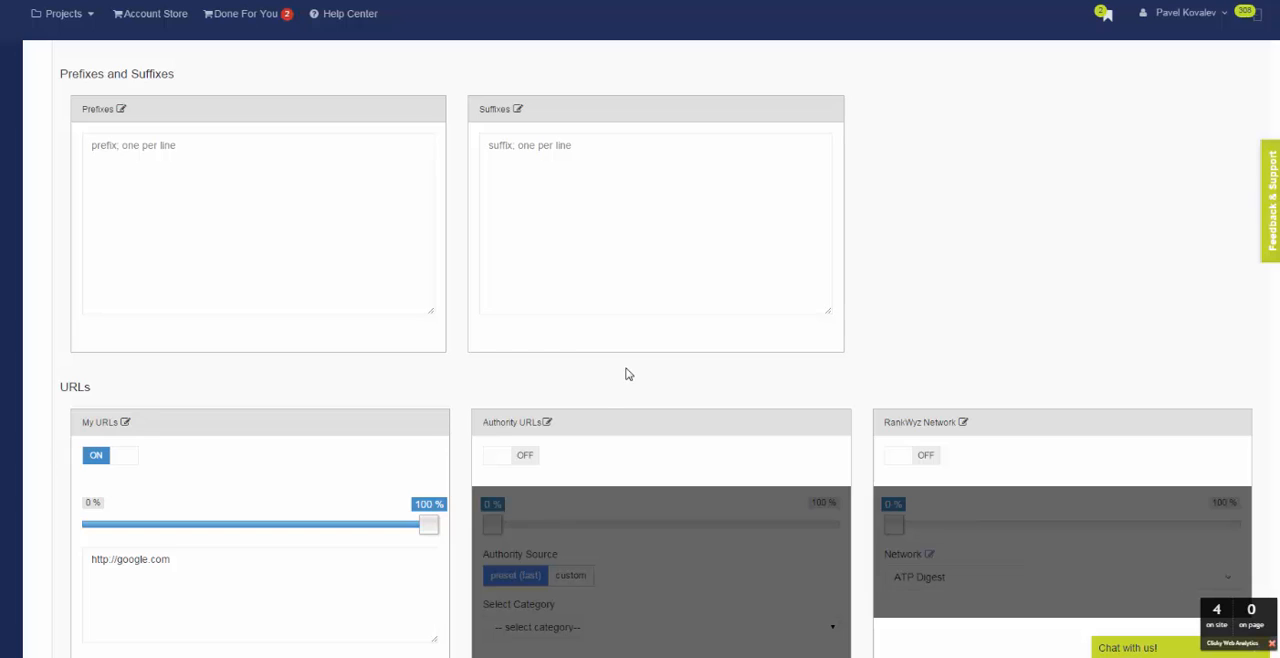
{"action": "scroll", "coordinate": [145, 289], "scroll_direction": "down", "scroll_amount": 3}
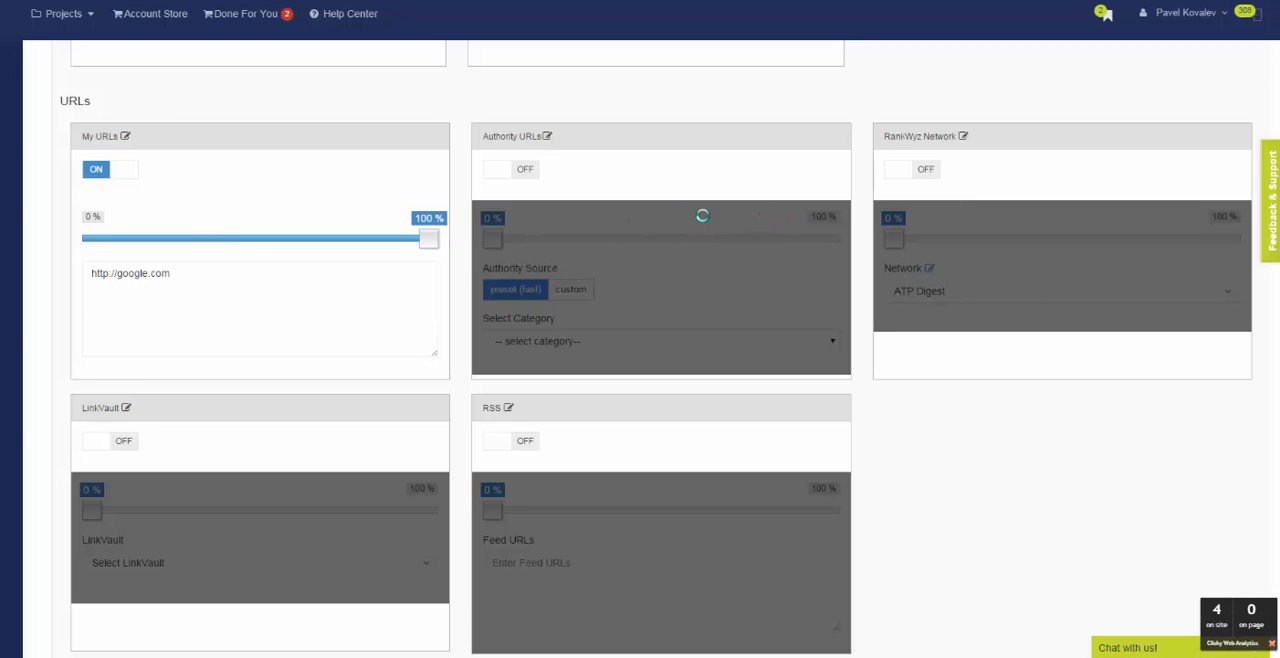
{"action": "left_click", "coordinate": [895, 168]}
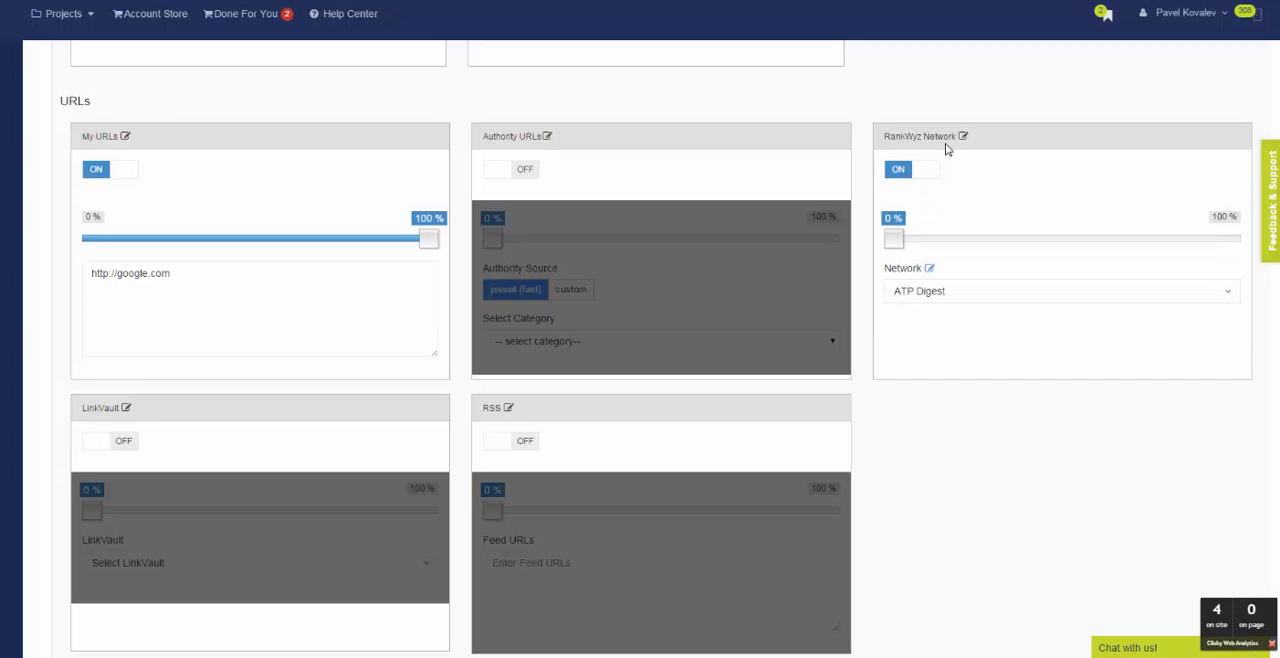
{"action": "left_click", "coordinate": [423, 239]}
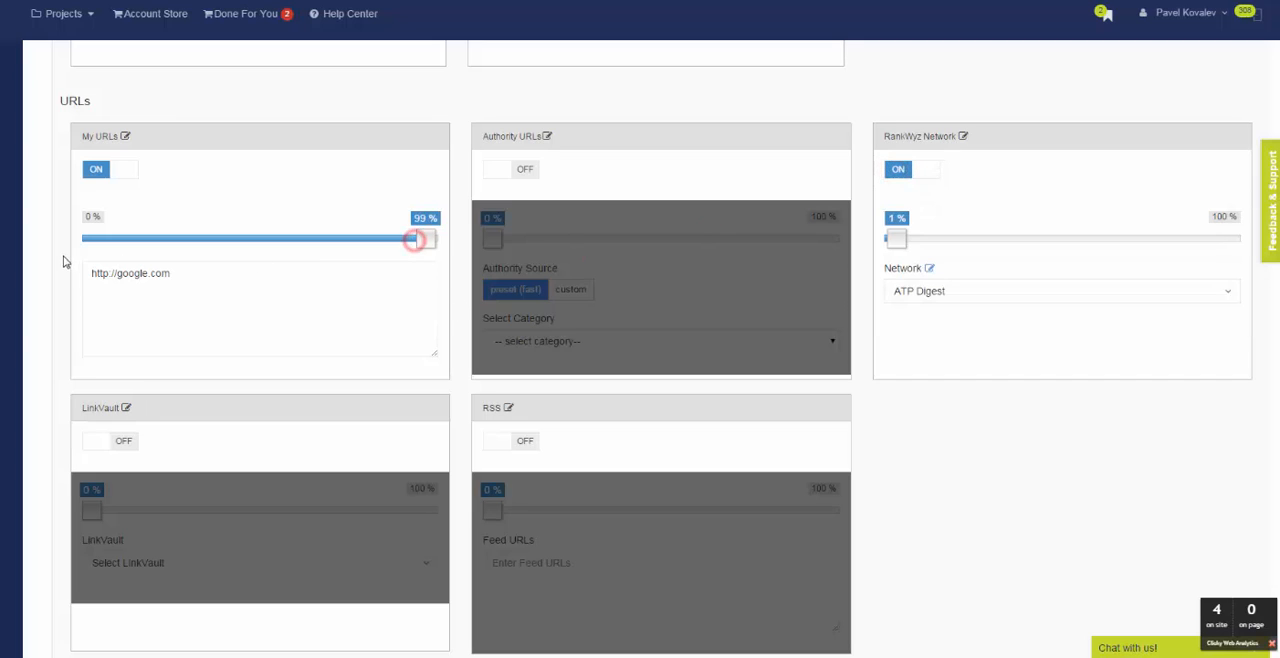
{"action": "left_click", "coordinate": [123, 170]}
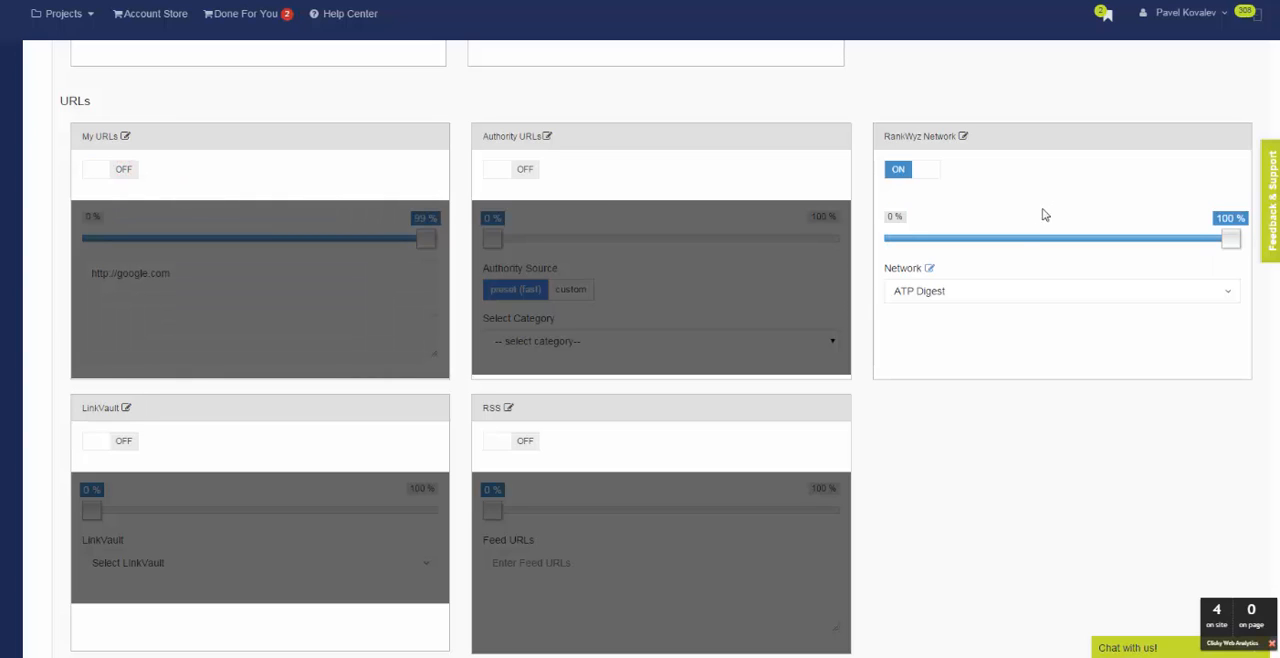
Set the RankWyz Network URL source to the Profiles network of the Moulding project.
{"action": "left_click", "coordinate": [996, 290]}
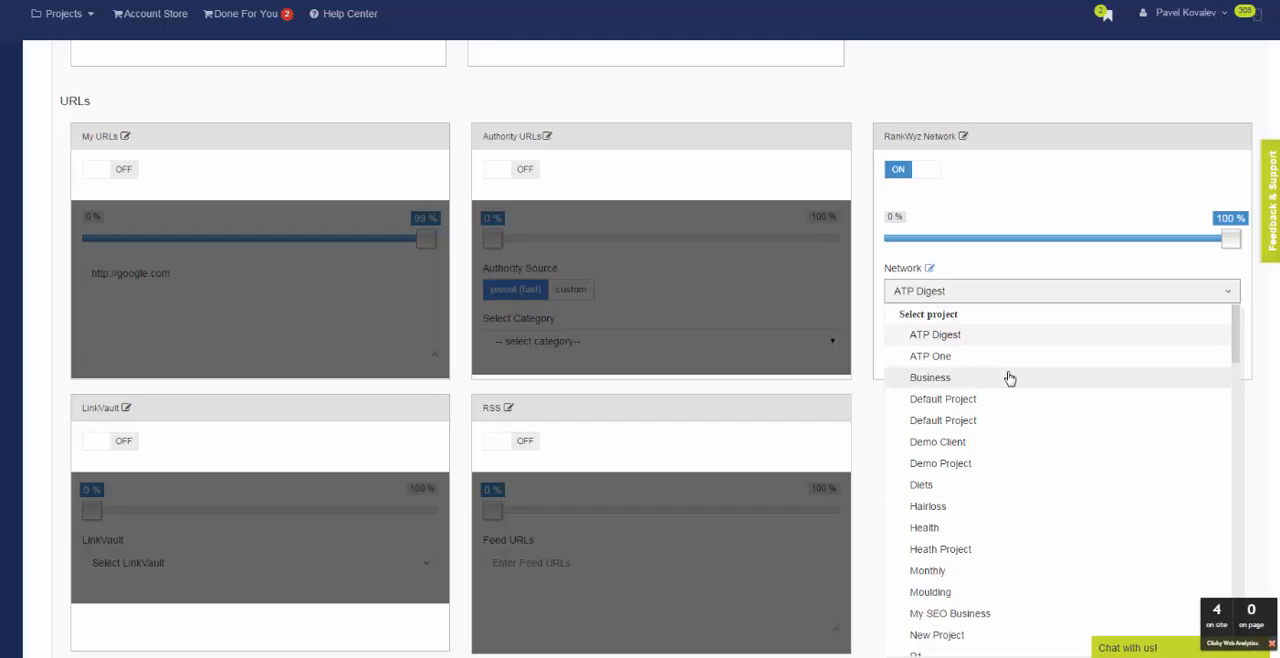
{"action": "scroll", "coordinate": [1014, 505], "scroll_direction": "down", "scroll_amount": 3}
{"action": "scroll", "coordinate": [1016, 497], "scroll_direction": "down", "scroll_amount": 5}
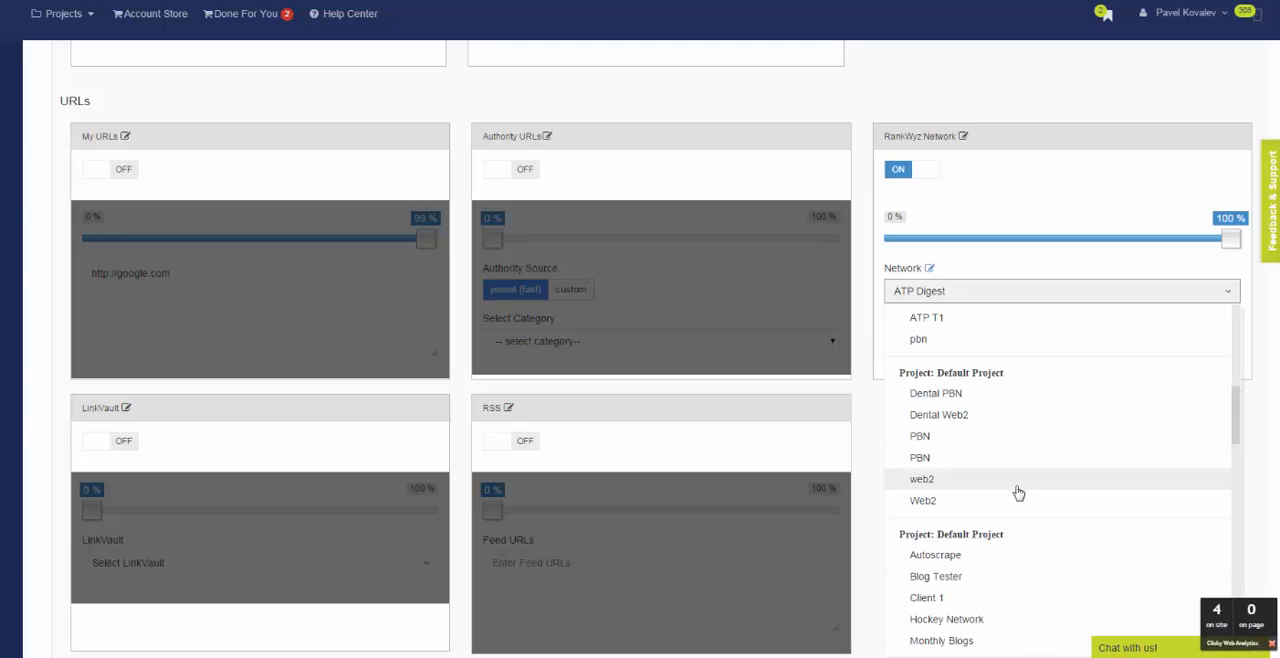
{"action": "scroll", "coordinate": [1018, 492], "scroll_direction": "down", "scroll_amount": 3}
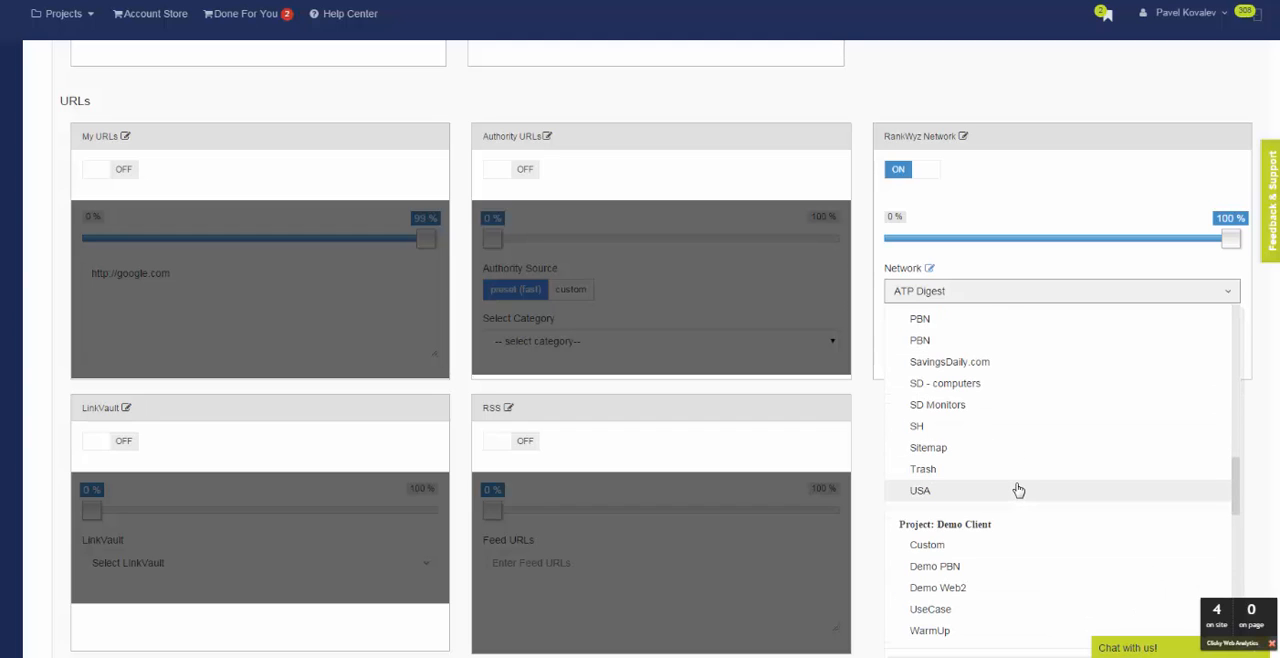
{"action": "scroll", "coordinate": [1018, 490], "scroll_direction": "down", "scroll_amount": 3}
{"action": "scroll", "coordinate": [1018, 487], "scroll_direction": "down", "scroll_amount": 2}
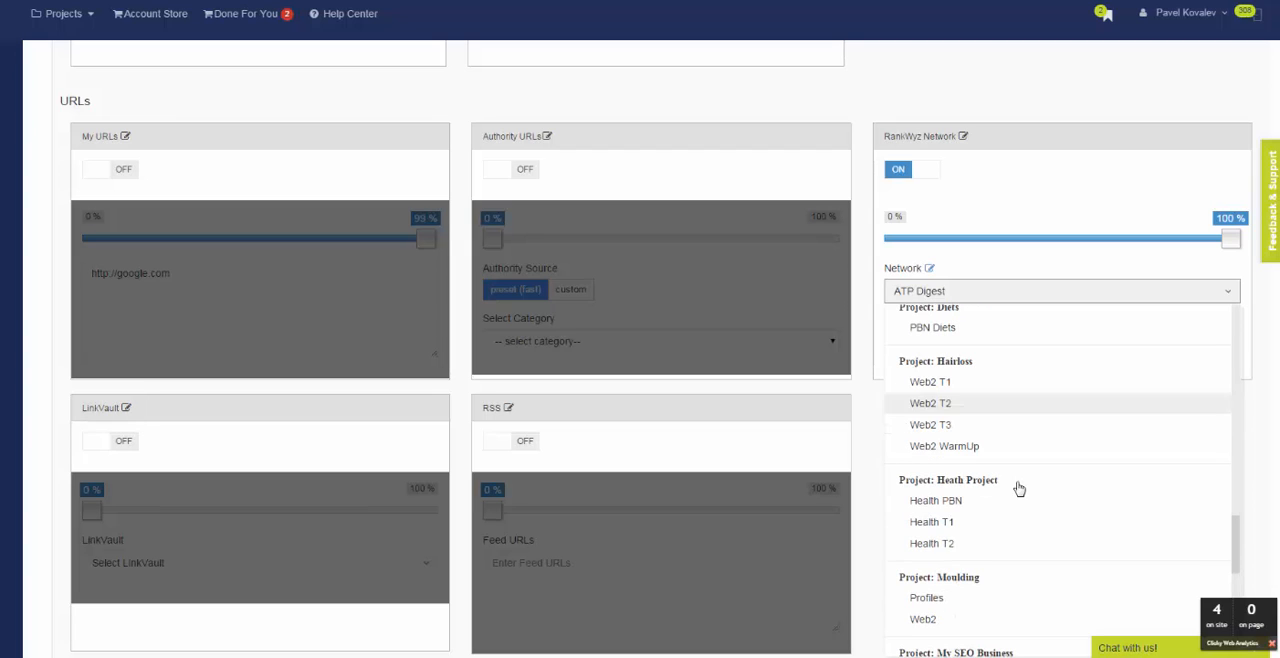
{"action": "left_click", "coordinate": [953, 602]}
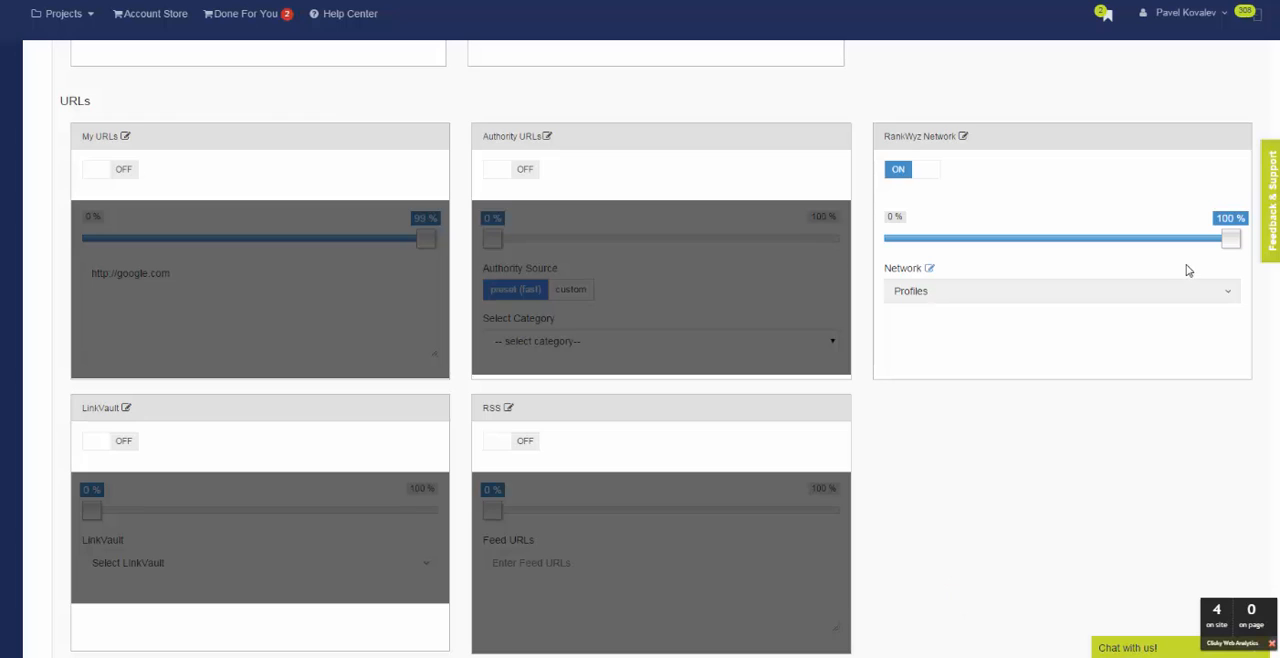
{"action": "left_click", "coordinate": [1071, 503]}
Review the link profile's primary keywords against its RankWyz Network URL settings.
{"action": "scroll", "coordinate": [949, 471], "scroll_direction": "up", "scroll_amount": 3}
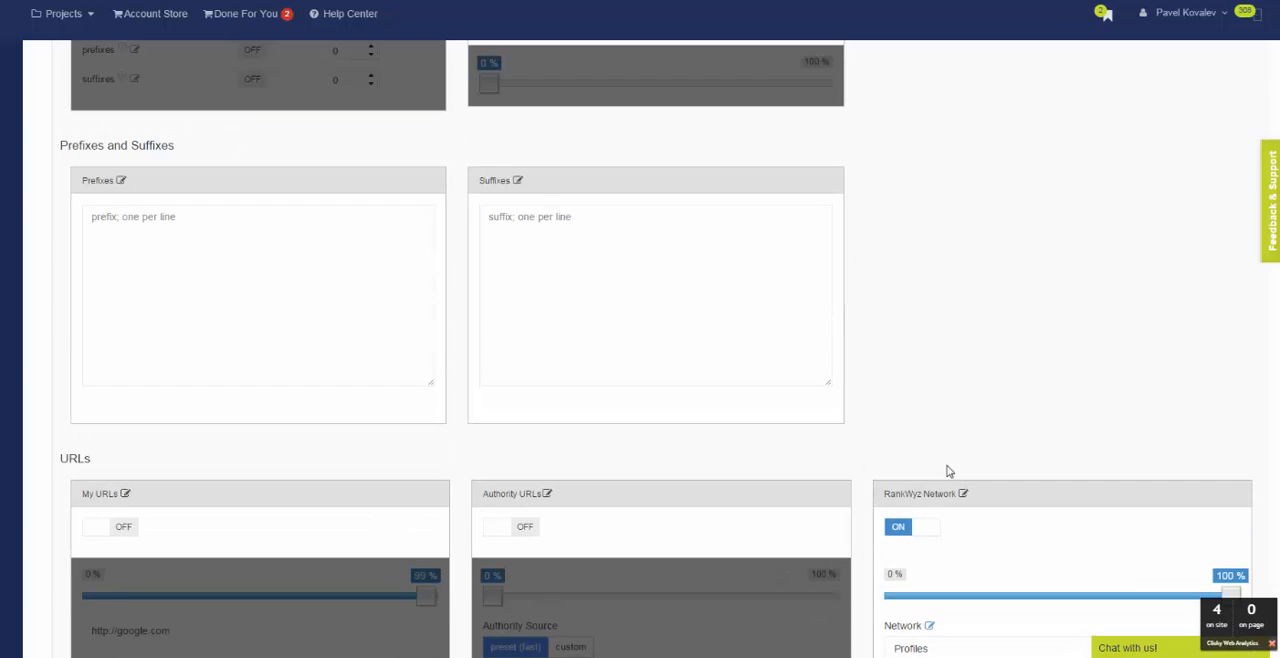
{"action": "scroll", "coordinate": [340, 312], "scroll_direction": "up", "scroll_amount": 5}
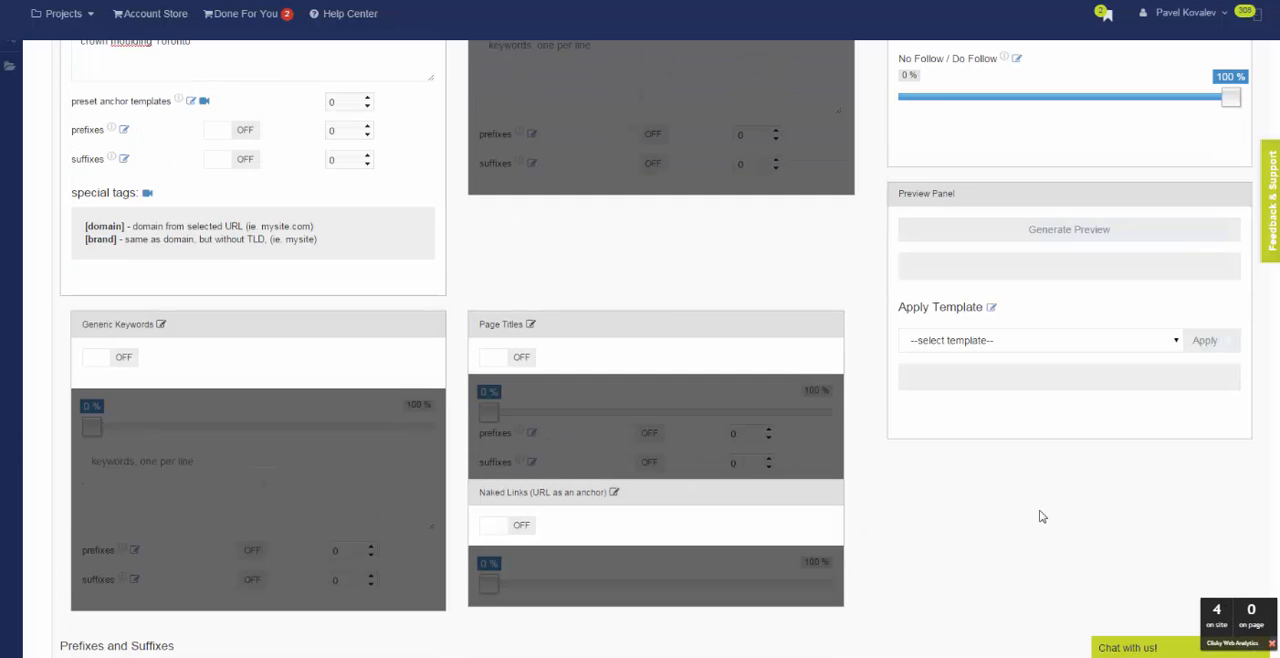
{"action": "scroll", "coordinate": [198, 180], "scroll_direction": "up", "scroll_amount": 2}
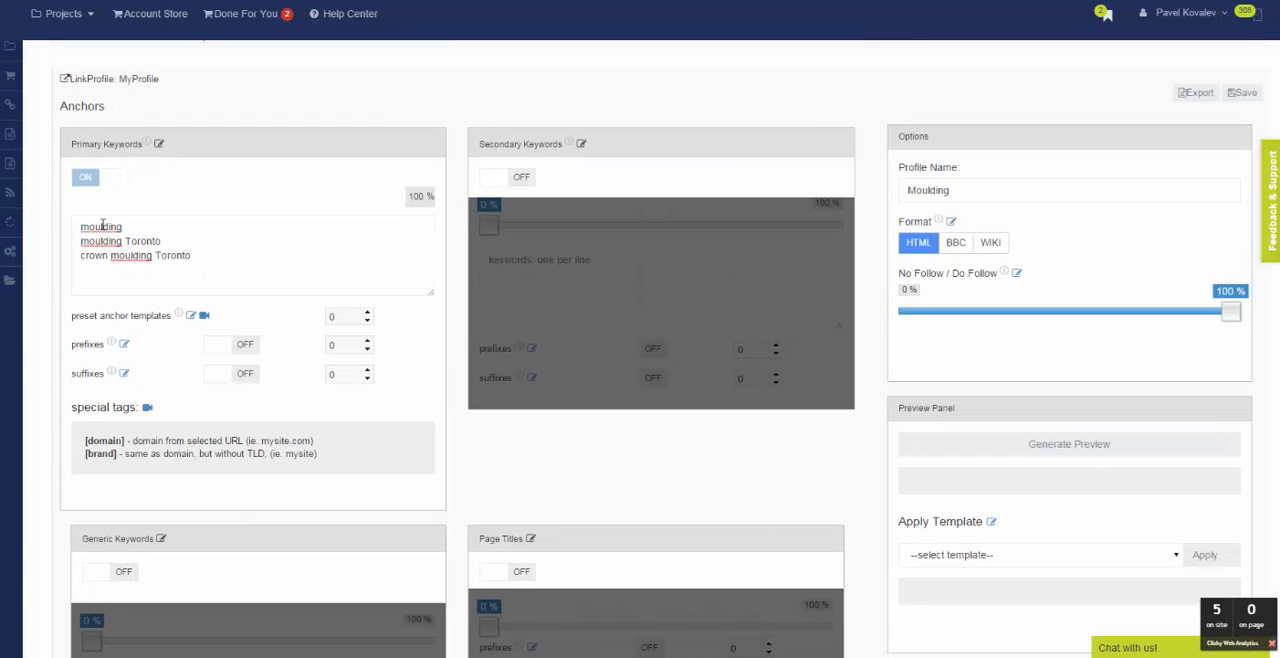
{"action": "scroll", "coordinate": [531, 249], "scroll_direction": "down", "scroll_amount": 6}
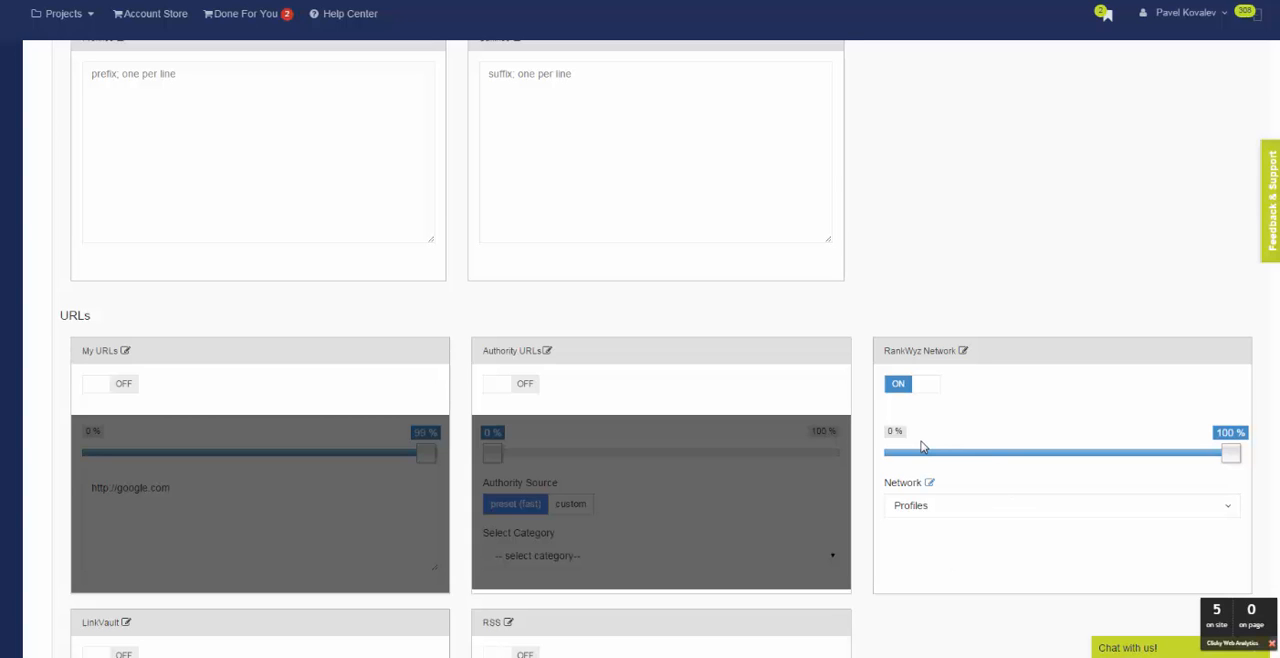
{"action": "scroll", "coordinate": [920, 449], "scroll_direction": "up", "scroll_amount": 4}
{"action": "scroll", "coordinate": [920, 449], "scroll_direction": "down", "scroll_amount": 3}
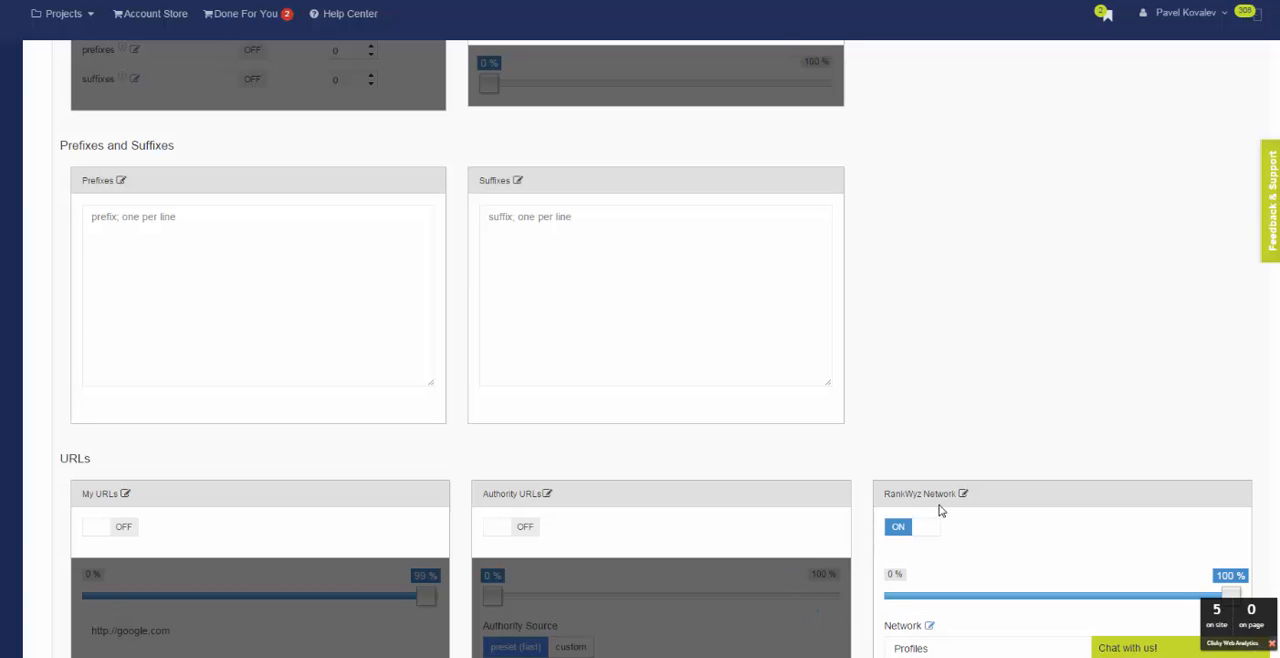
{"action": "scroll", "coordinate": [924, 410], "scroll_direction": "up", "scroll_amount": 5}
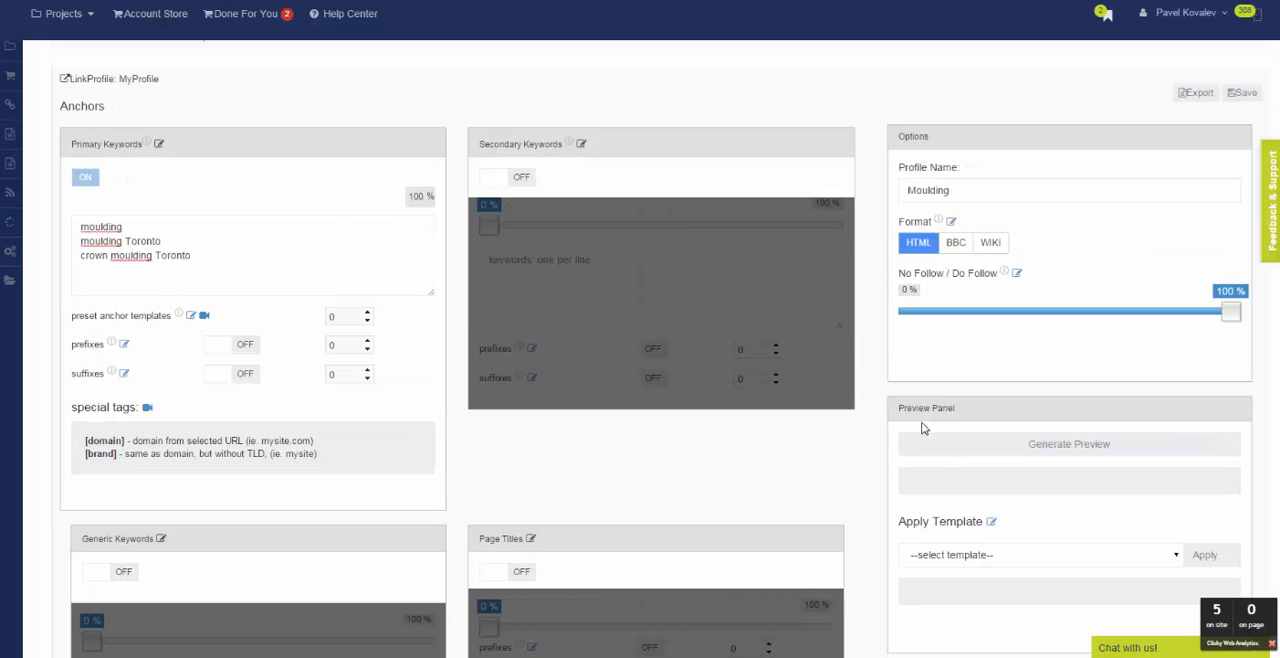
Generate several previews of the profile's anchor links and save the Moulding link profile.
{"action": "left_click", "coordinate": [1075, 446]}
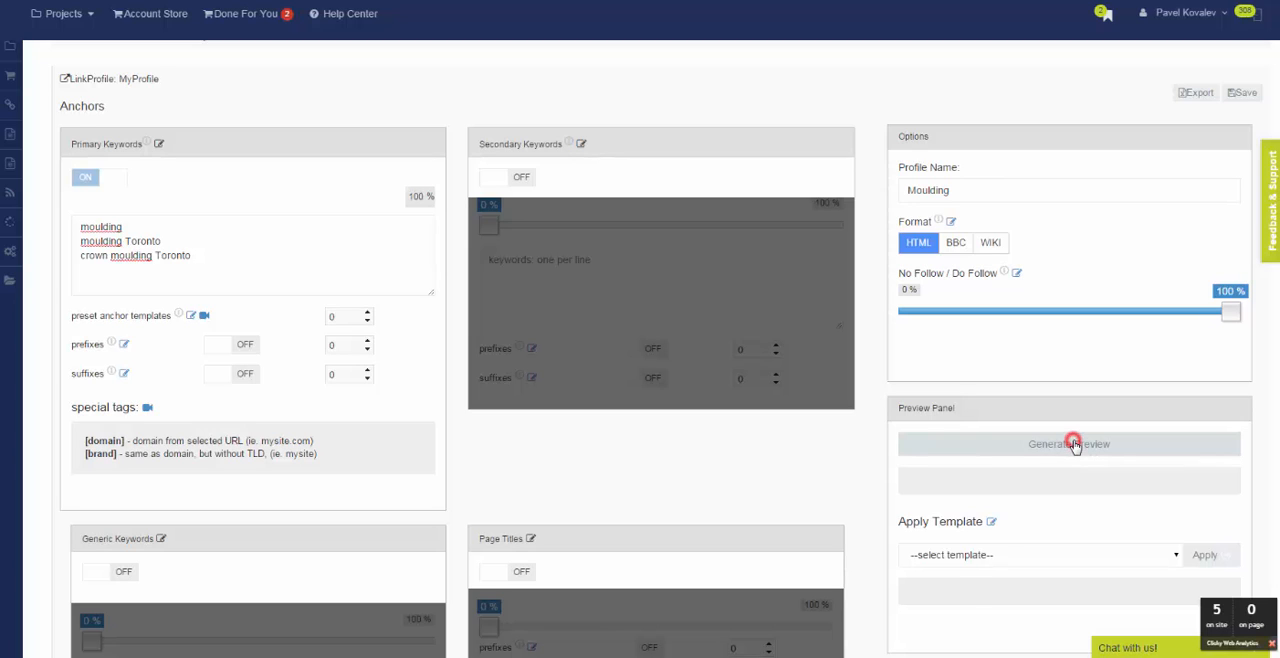
{"action": "left_click", "coordinate": [1073, 446]}
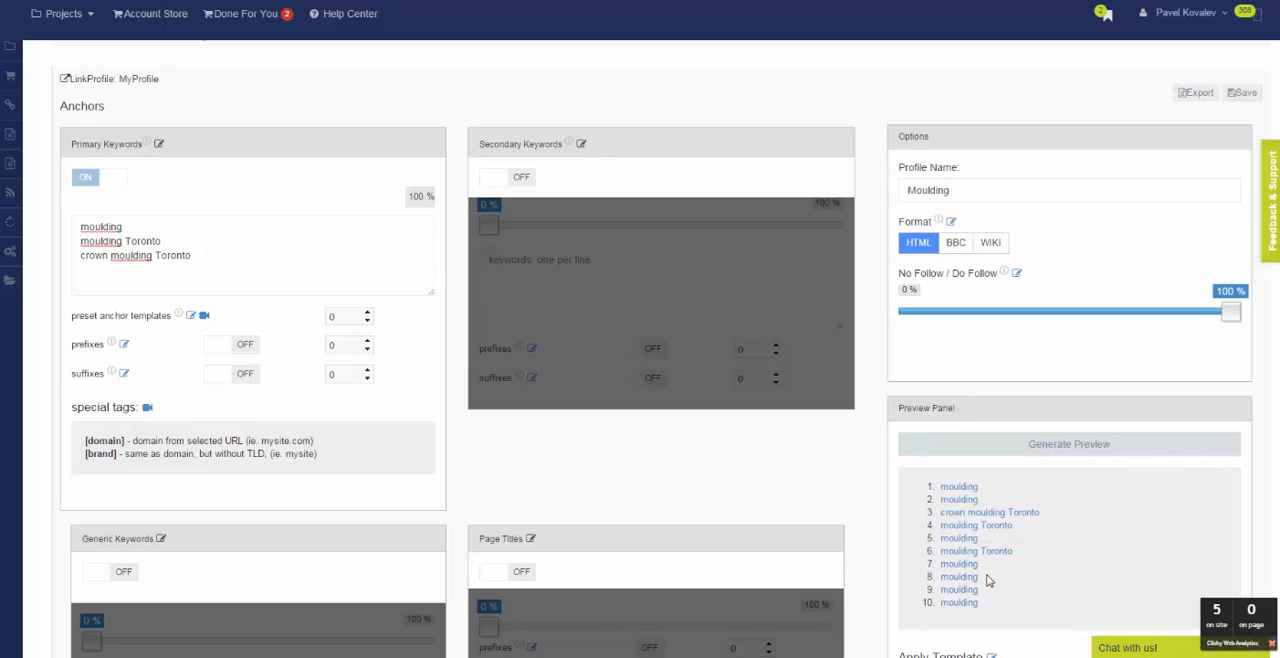
{"action": "left_click", "coordinate": [1074, 445]}
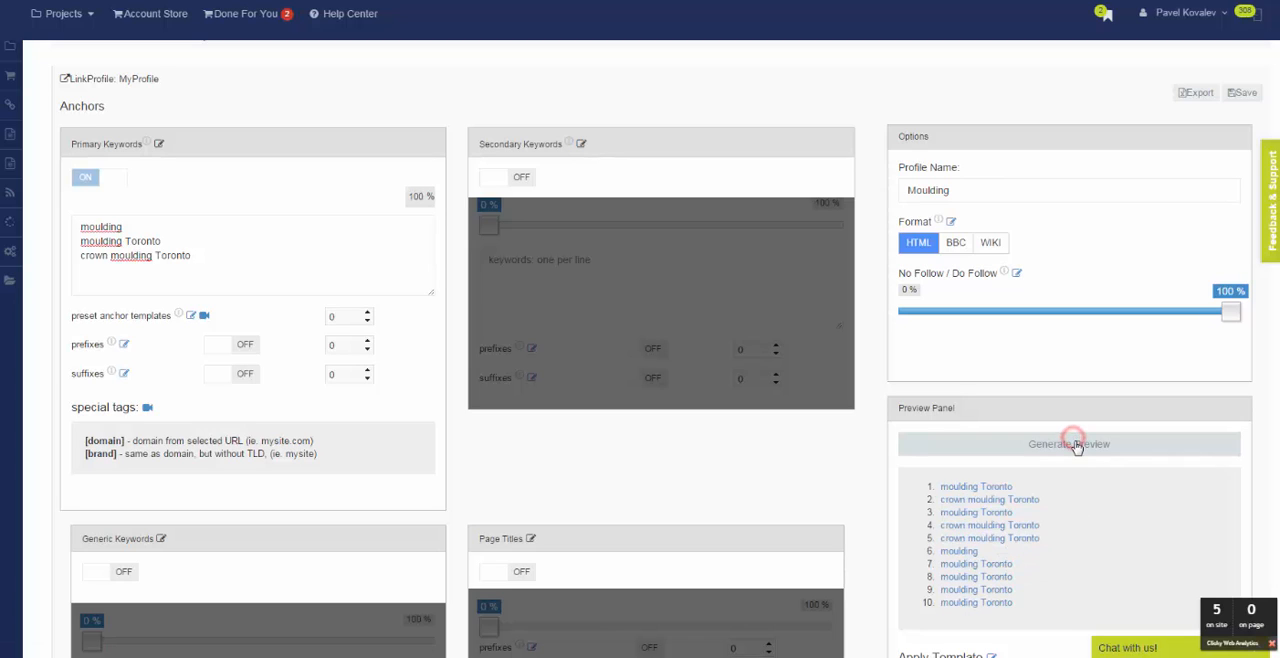
{"action": "left_click", "coordinate": [1075, 445]}
{"action": "left_click", "coordinate": [1075, 445]}
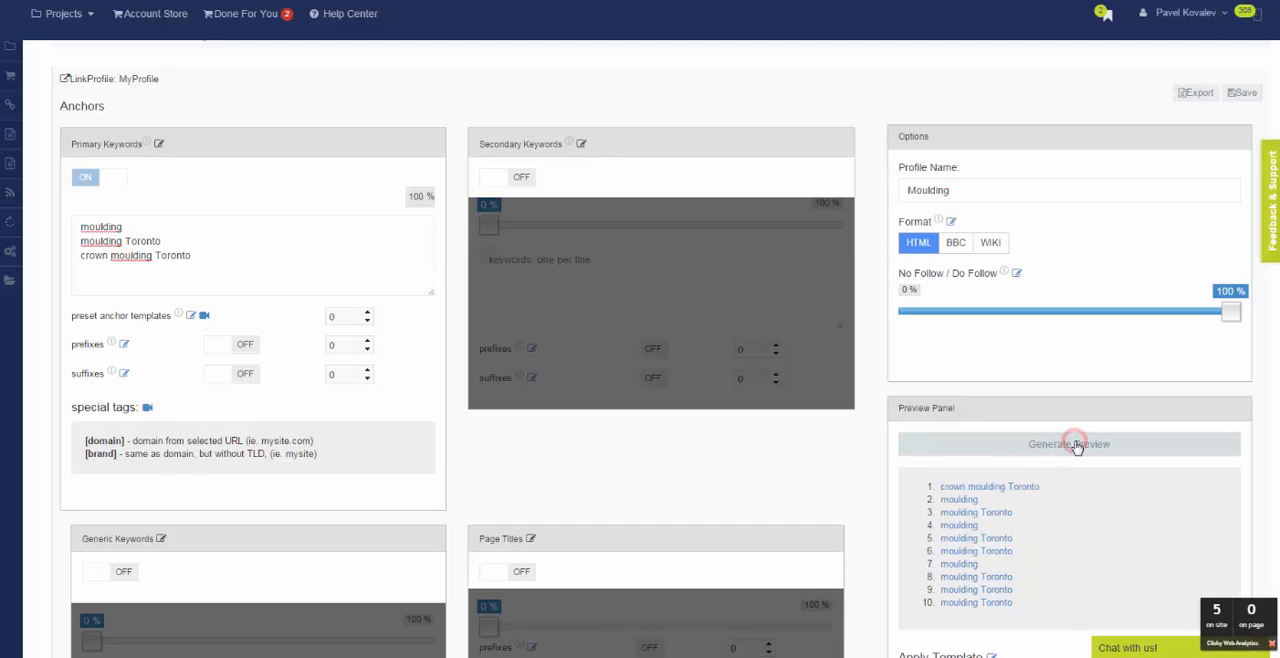
{"action": "left_click", "coordinate": [1251, 99]}
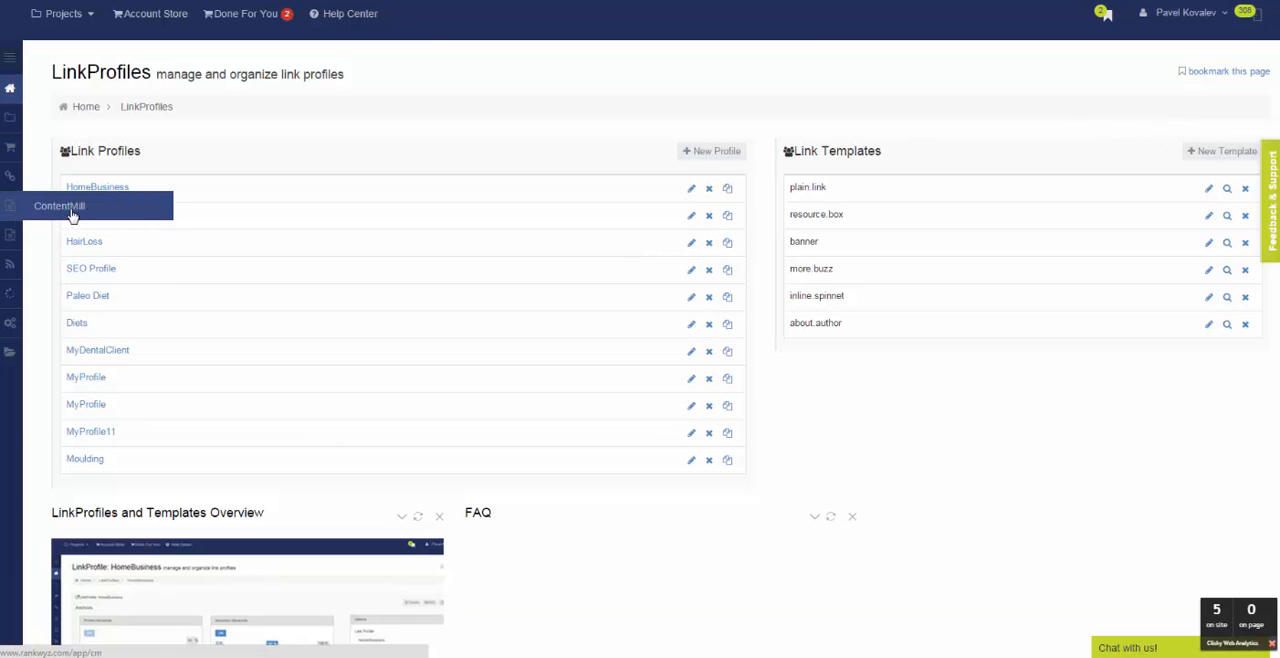
Create a new ContentMill bucket named Moulding with Mixed Content as its content source.
{"action": "left_click", "coordinate": [70, 210]}
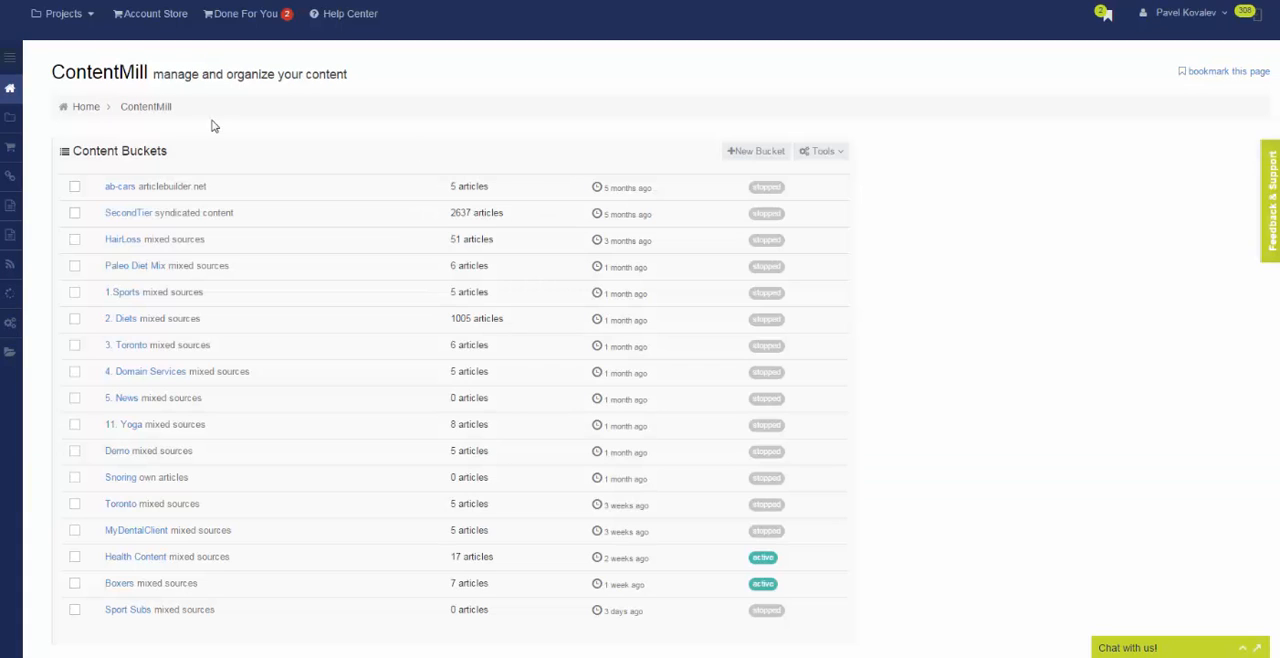
{"action": "left_click", "coordinate": [763, 158]}
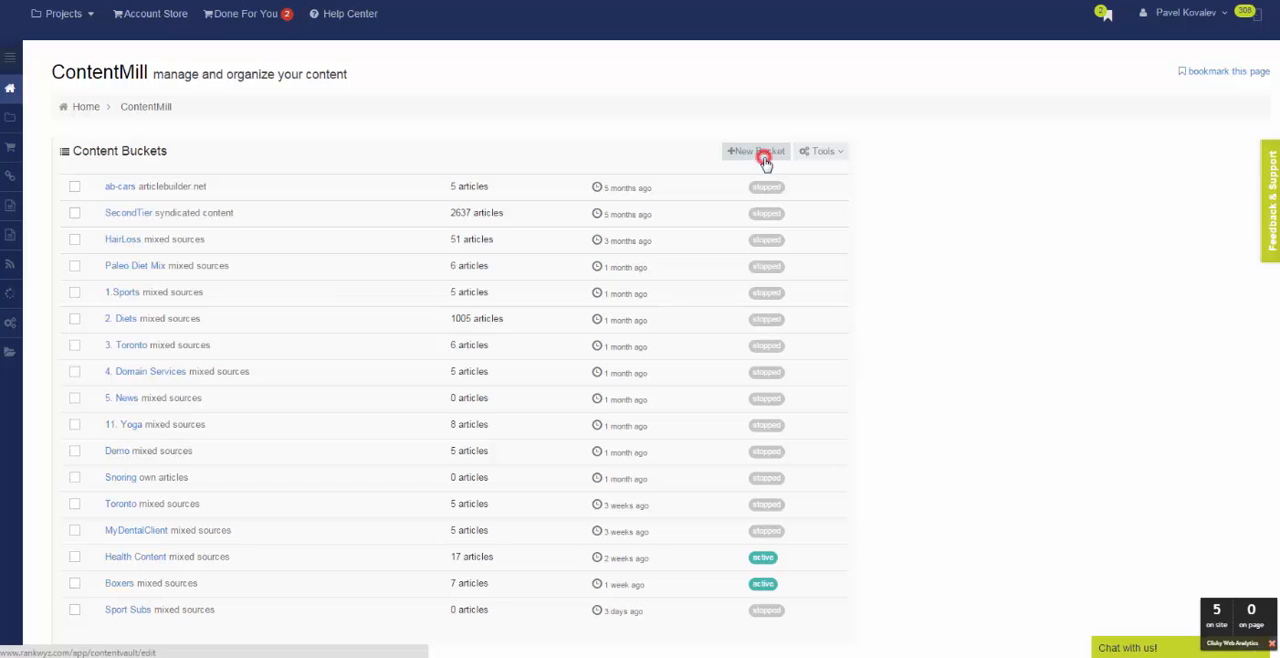
{"action": "left_click", "coordinate": [545, 310]}
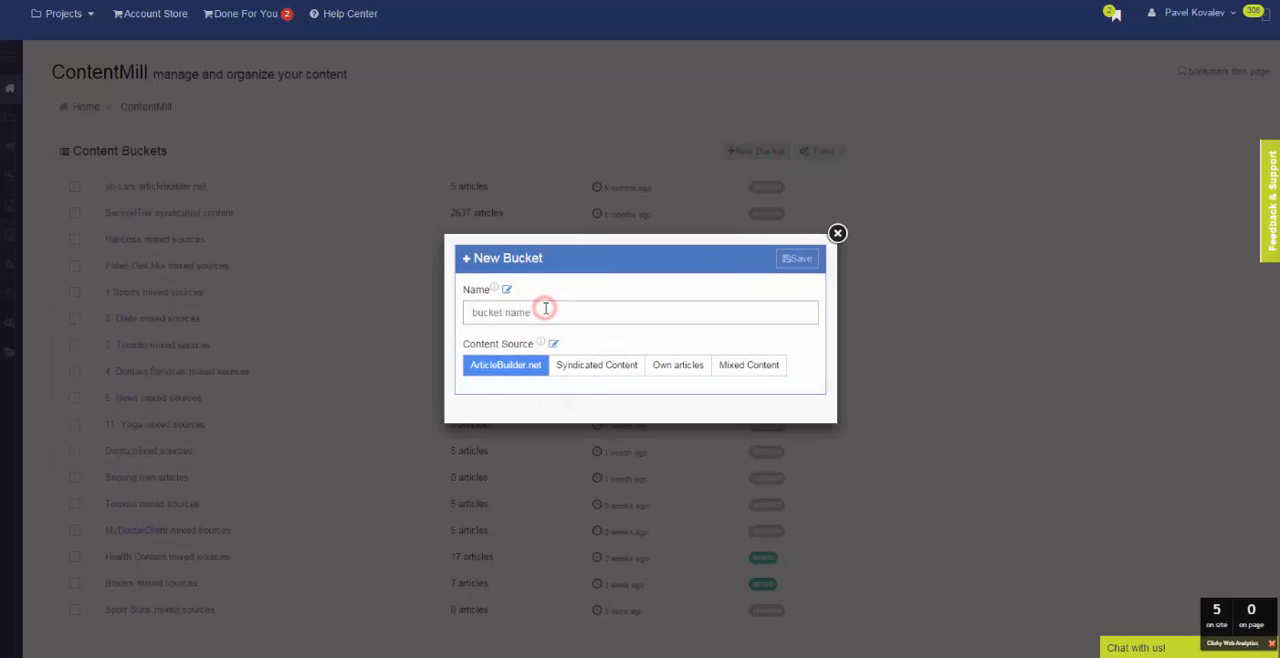
{"action": "type", "text": "Moulding"}
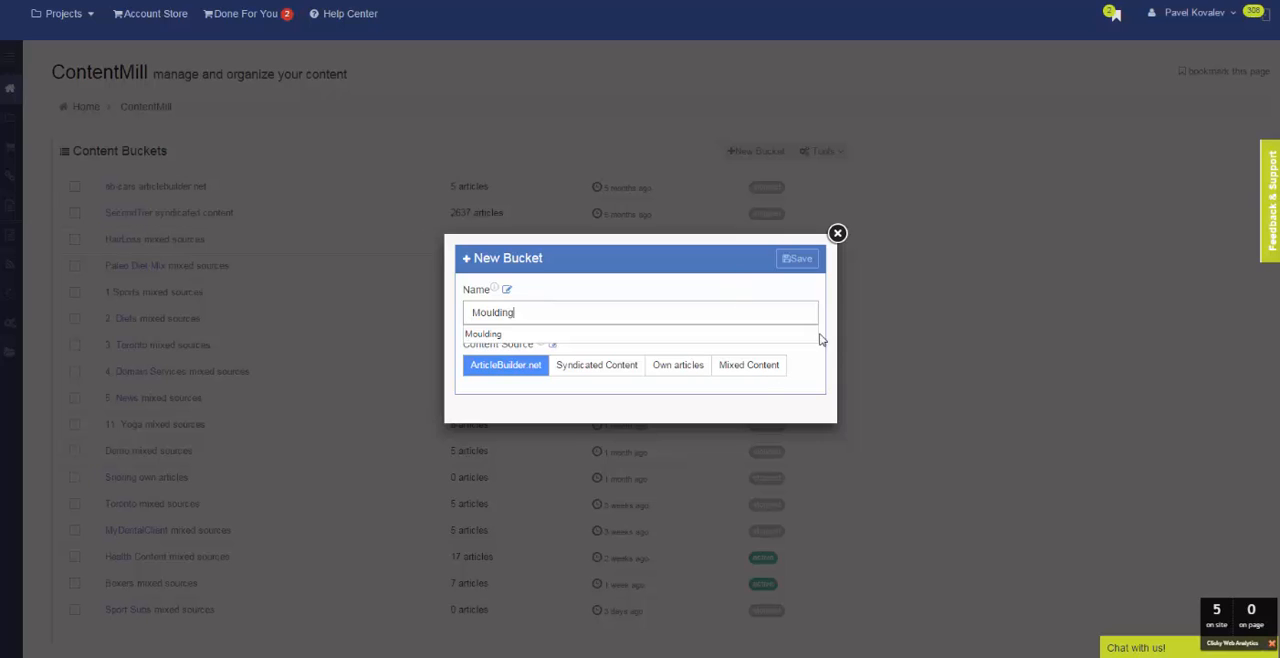
{"action": "left_click", "coordinate": [766, 364]}
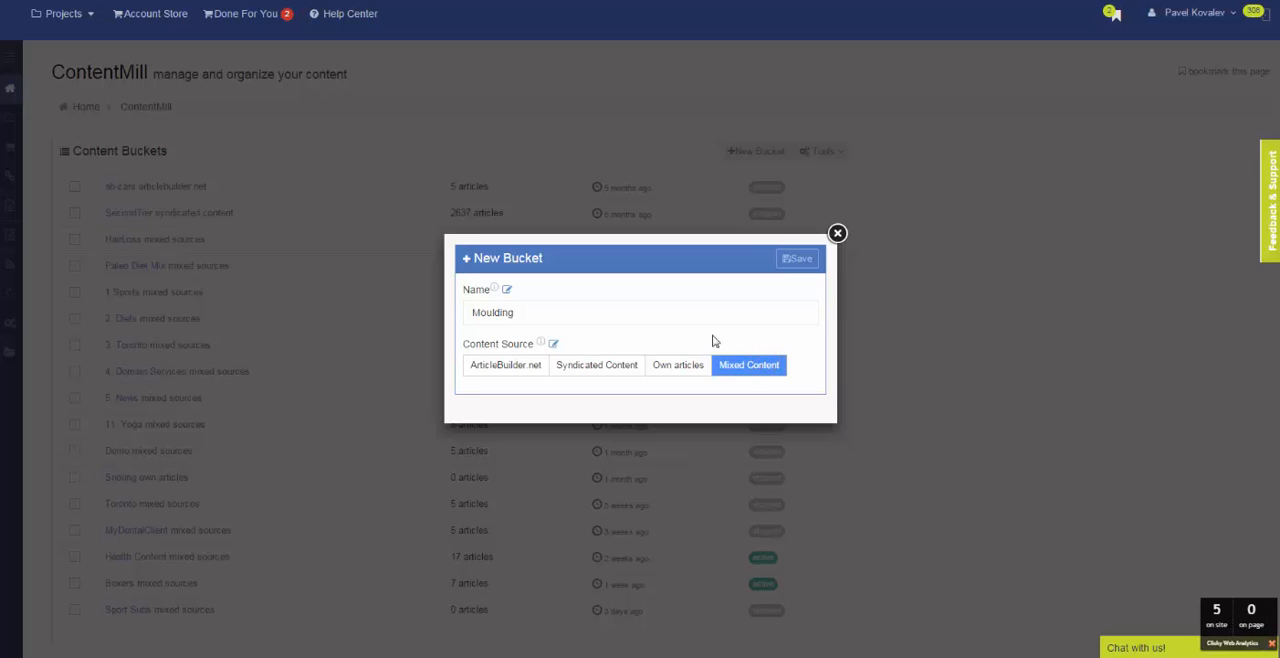
{"action": "left_click", "coordinate": [808, 264]}
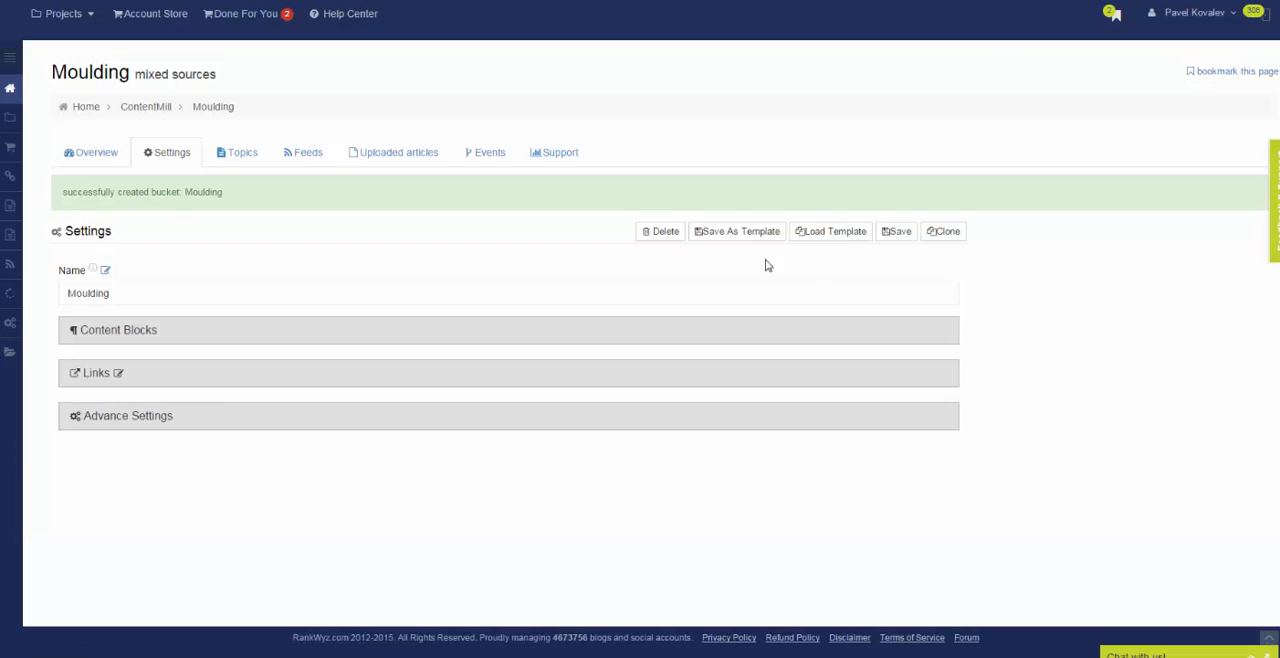
Apply the "System: Syndicated + Image" template to the Moulding bucket.
{"action": "left_click", "coordinate": [138, 340]}
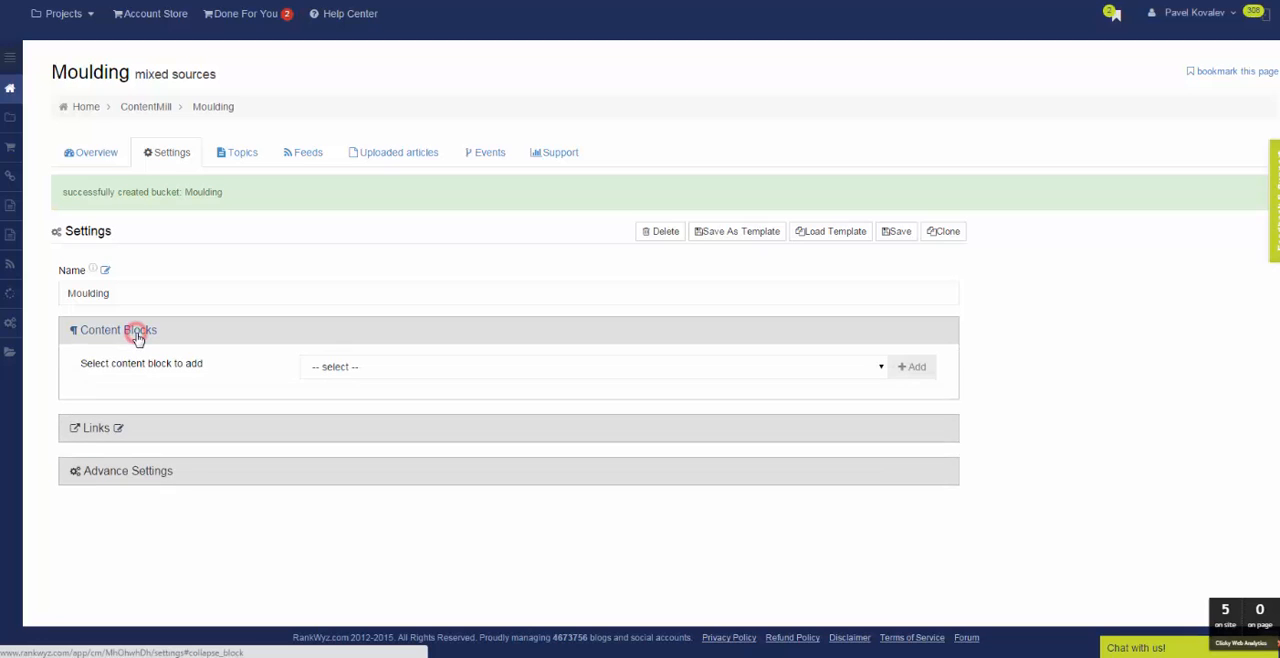
{"action": "left_click", "coordinate": [836, 235]}
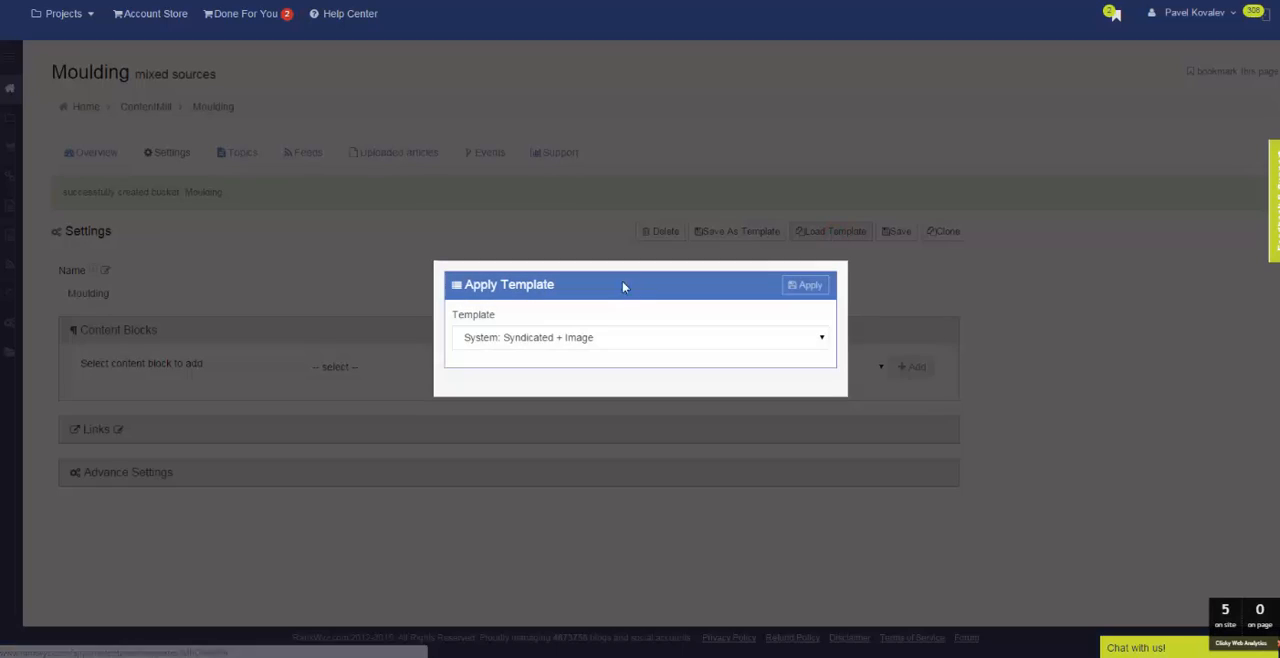
{"action": "left_click", "coordinate": [594, 339]}
{"action": "left_click", "coordinate": [594, 340]}
{"action": "left_click", "coordinate": [808, 286]}
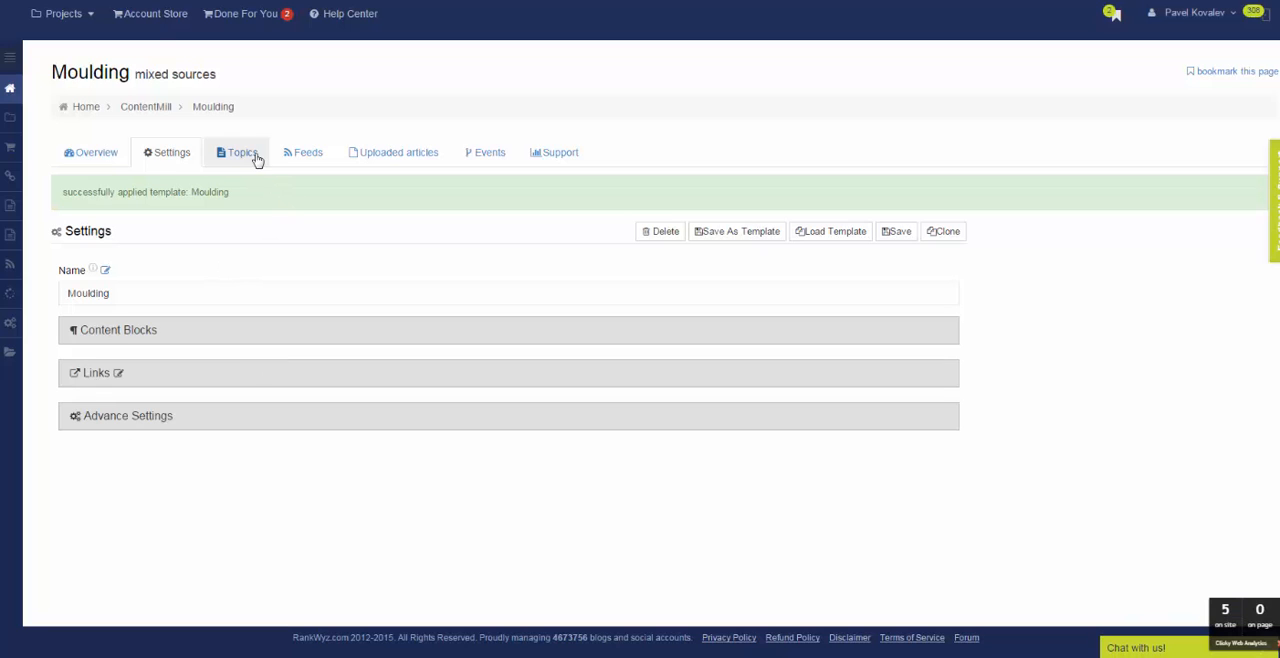
Add "crown moulding" as a topic of the Moulding bucket.
{"action": "left_click", "coordinate": [252, 155]}
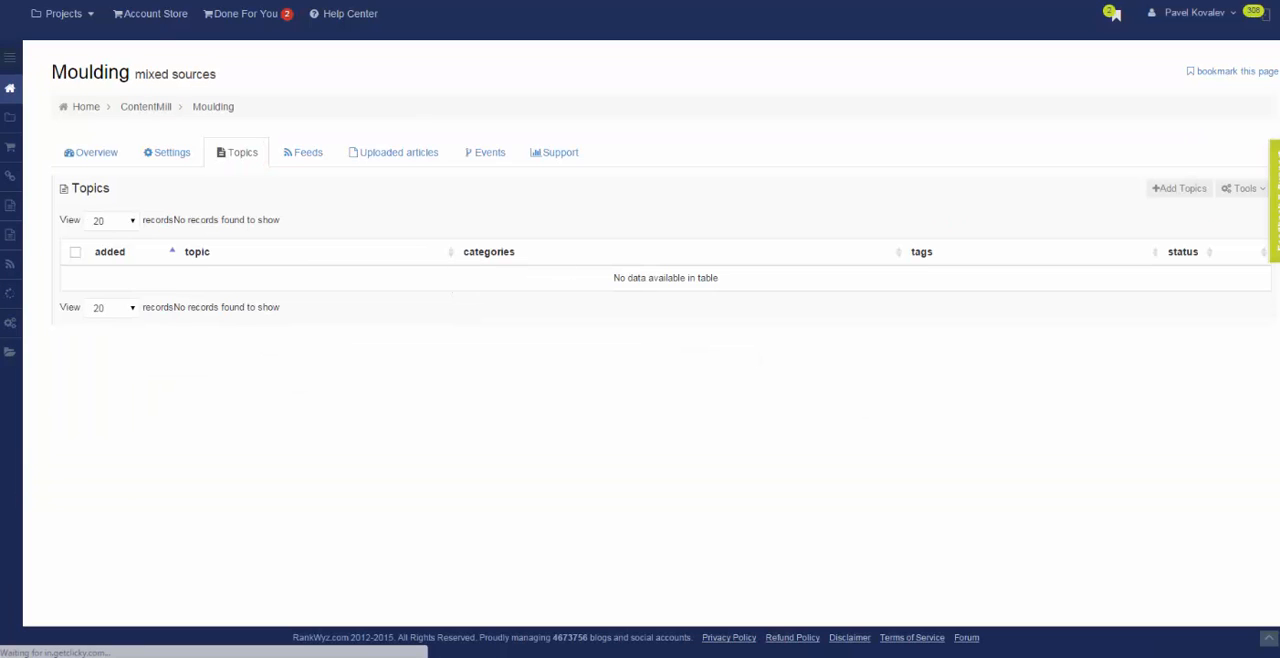
{"action": "left_click", "coordinate": [1203, 192]}
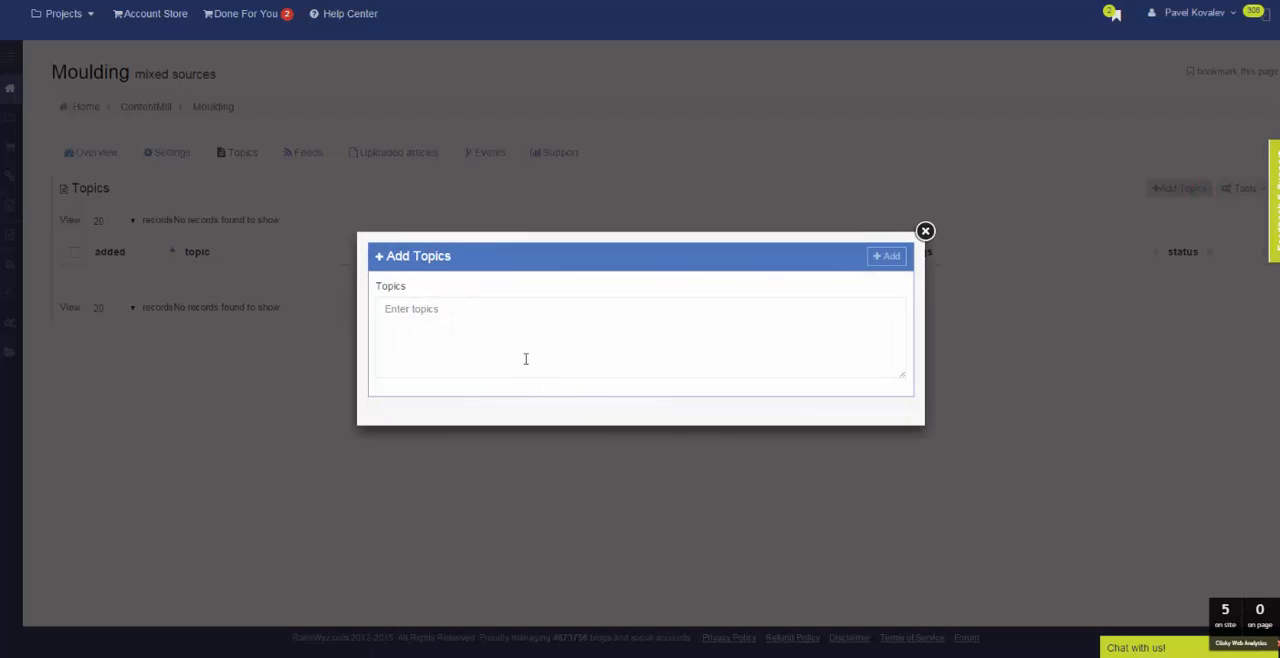
{"action": "left_click", "coordinate": [526, 353]}
{"action": "type", "text": "moulding"}
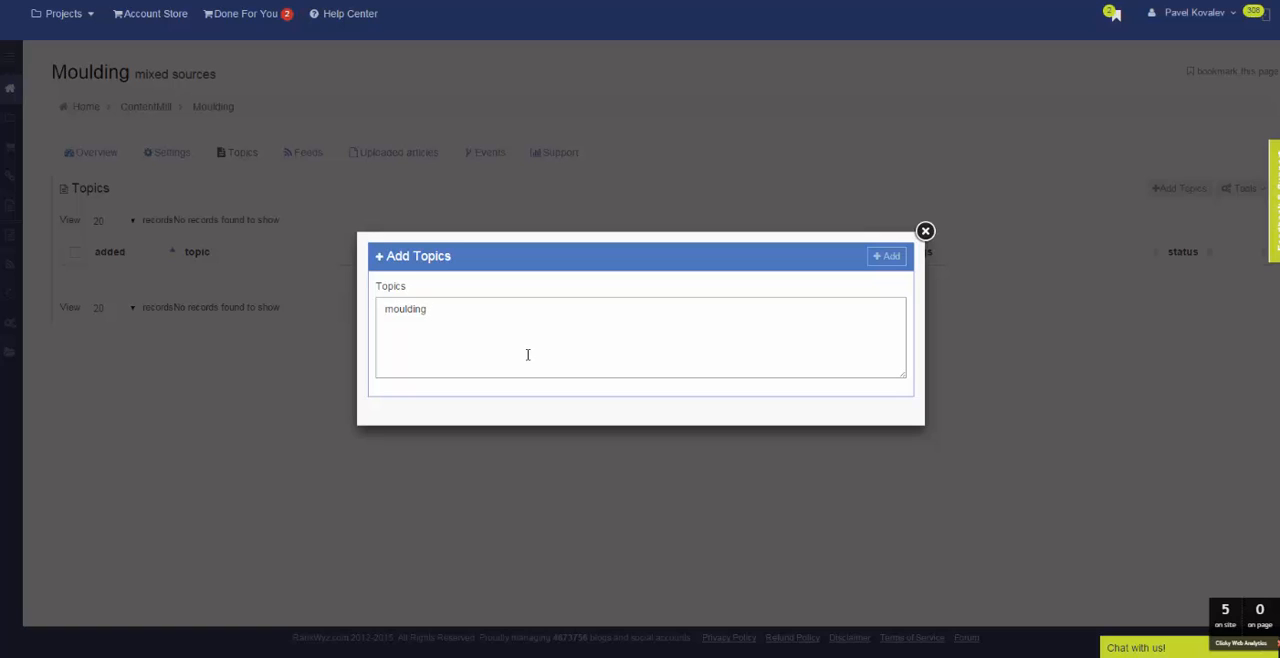
{"action": "type", "text": "crown"}
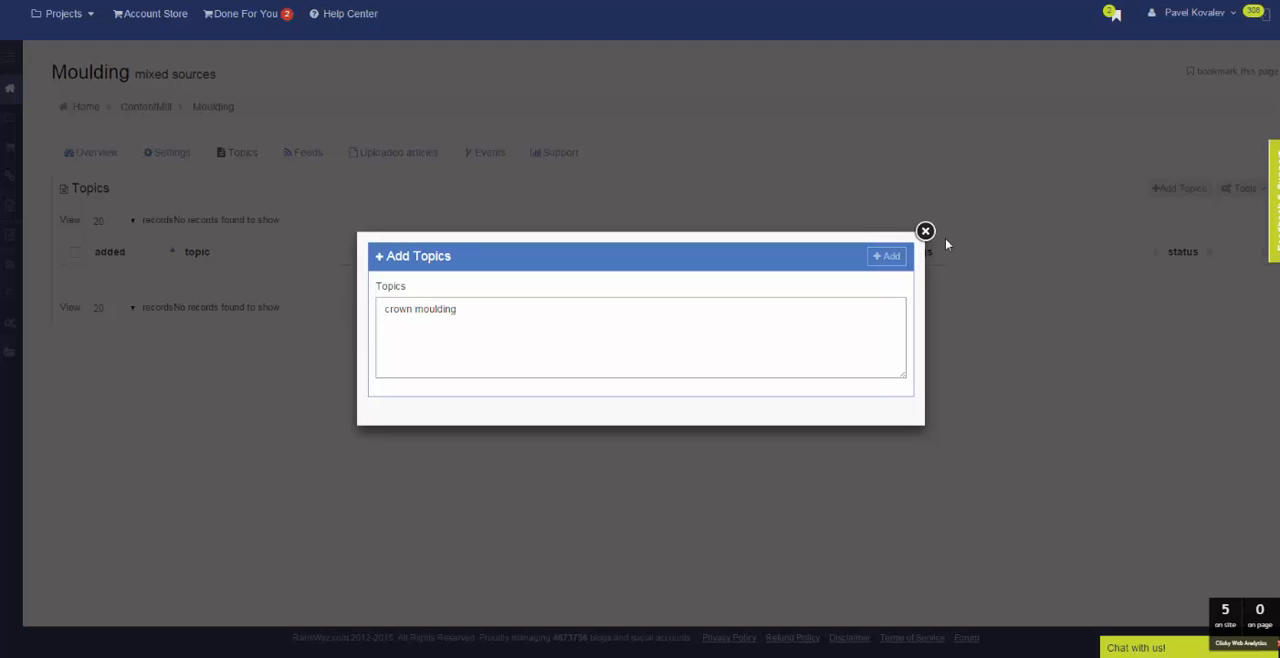
{"action": "left_click", "coordinate": [884, 258]}
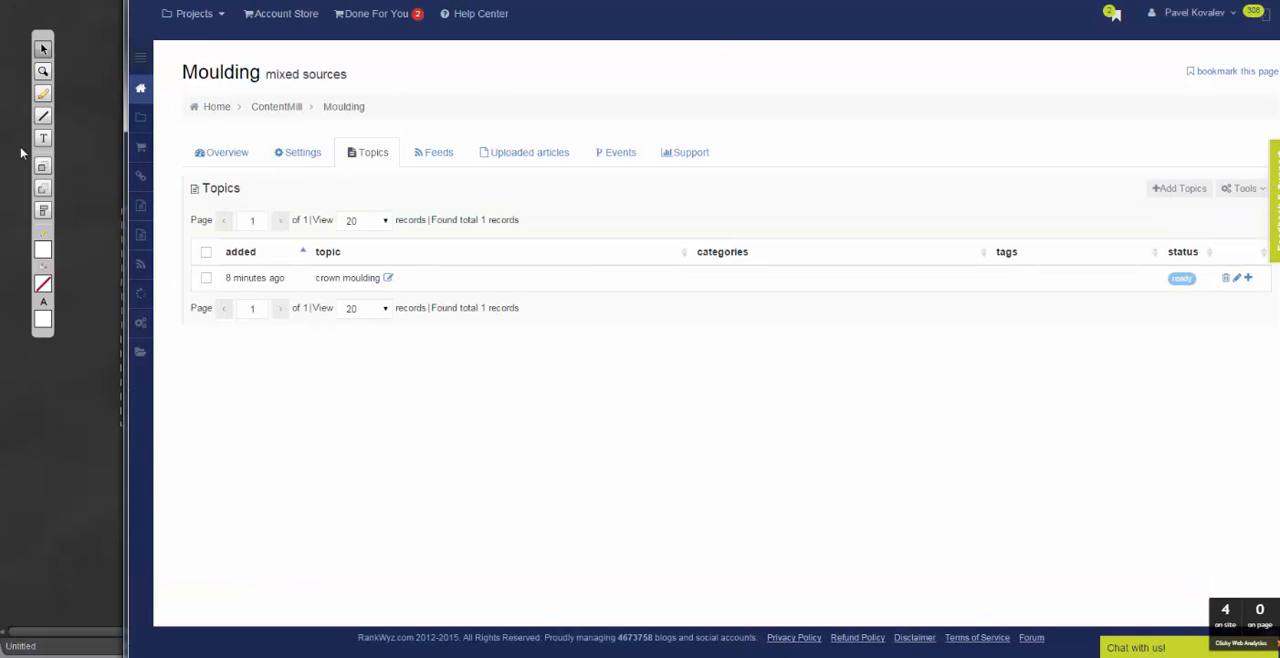
Enable link insertion for the Moulding bucket and choose Moulding as its link profile.
{"action": "left_click", "coordinate": [302, 152]}
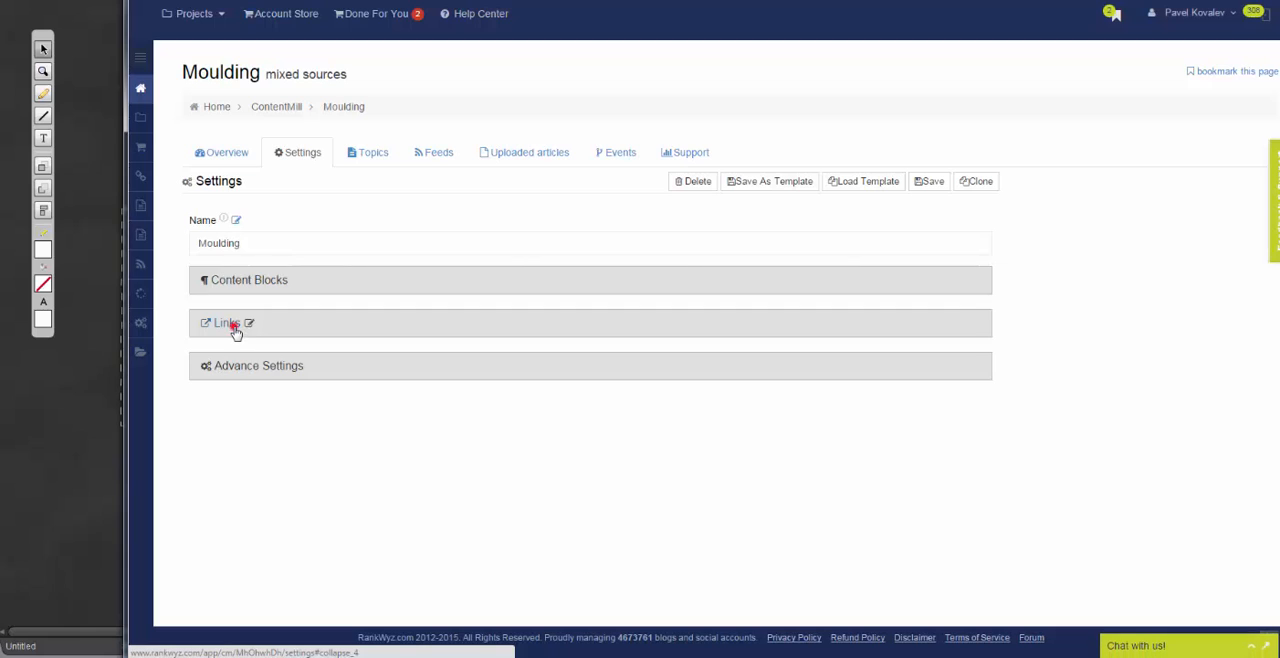
{"action": "left_click", "coordinate": [238, 328]}
{"action": "left_click", "coordinate": [209, 354]}
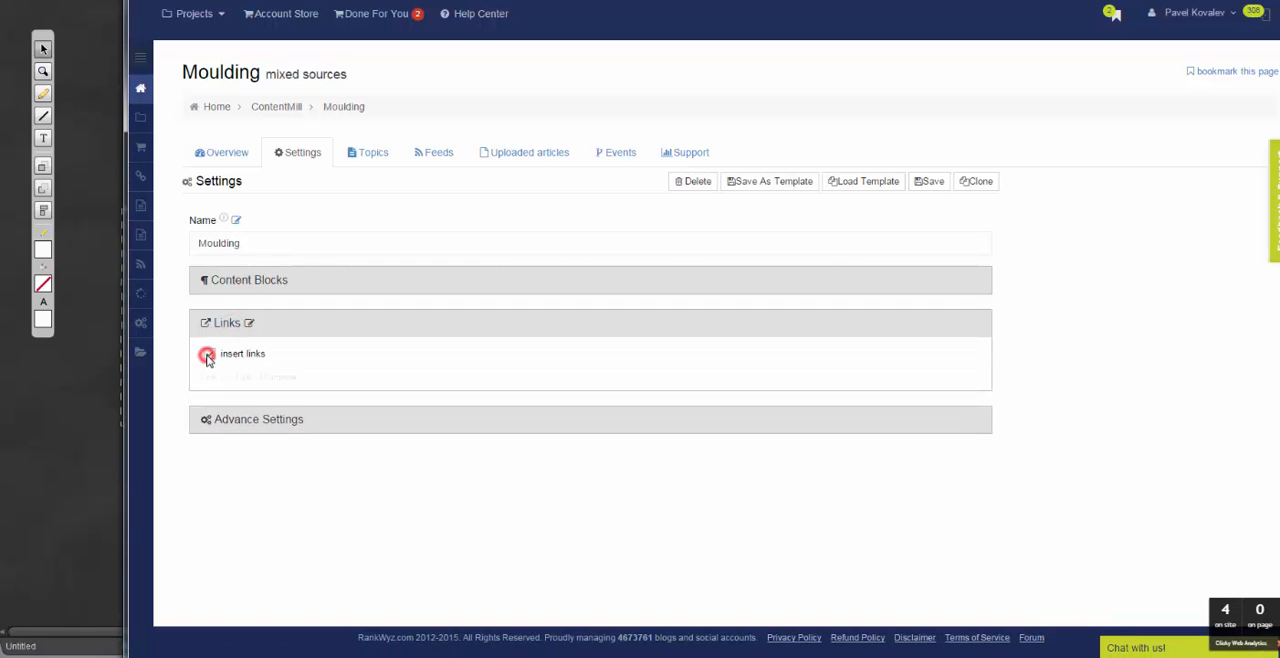
{"action": "left_click", "coordinate": [370, 408]}
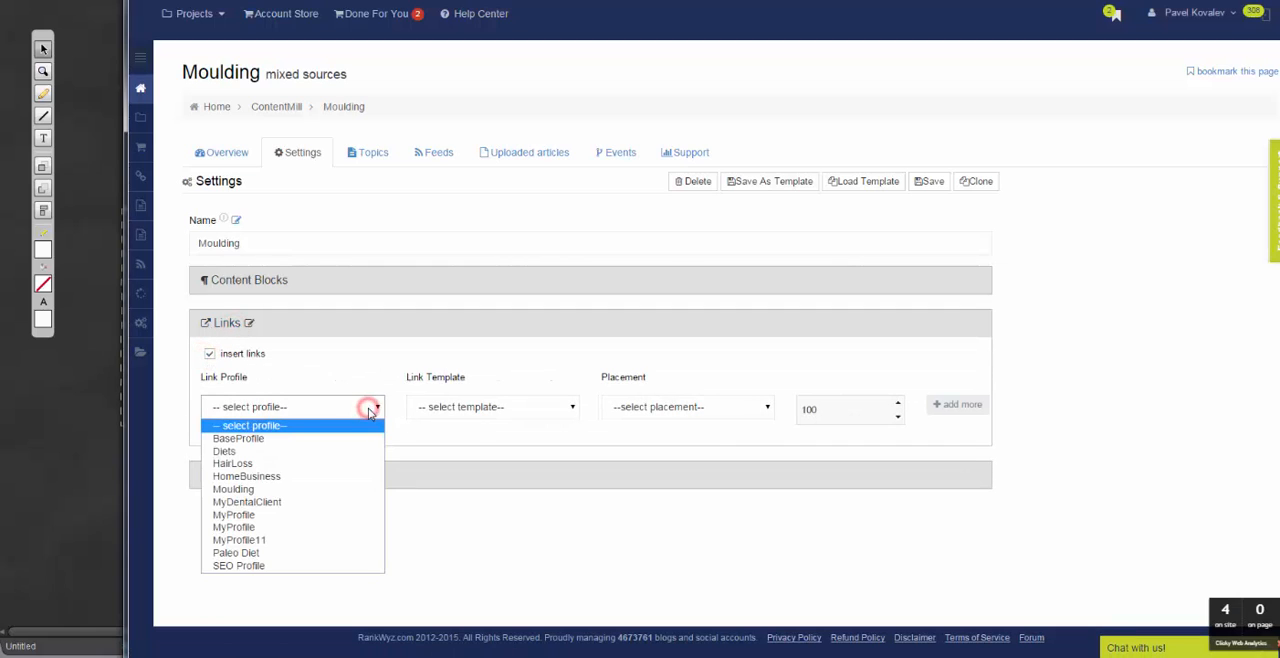
{"action": "left_click", "coordinate": [278, 489]}
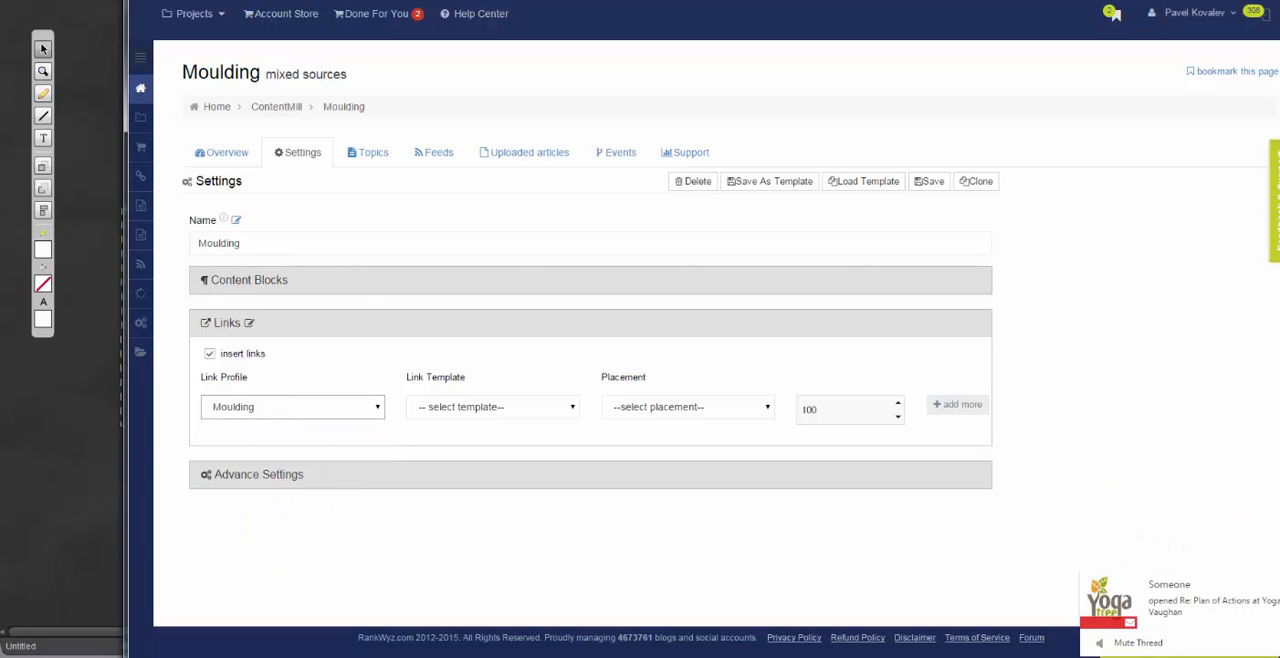
Set the bucket's link template to resource.box with Bottom placement, and save the settings.
{"action": "left_click", "coordinate": [516, 413]}
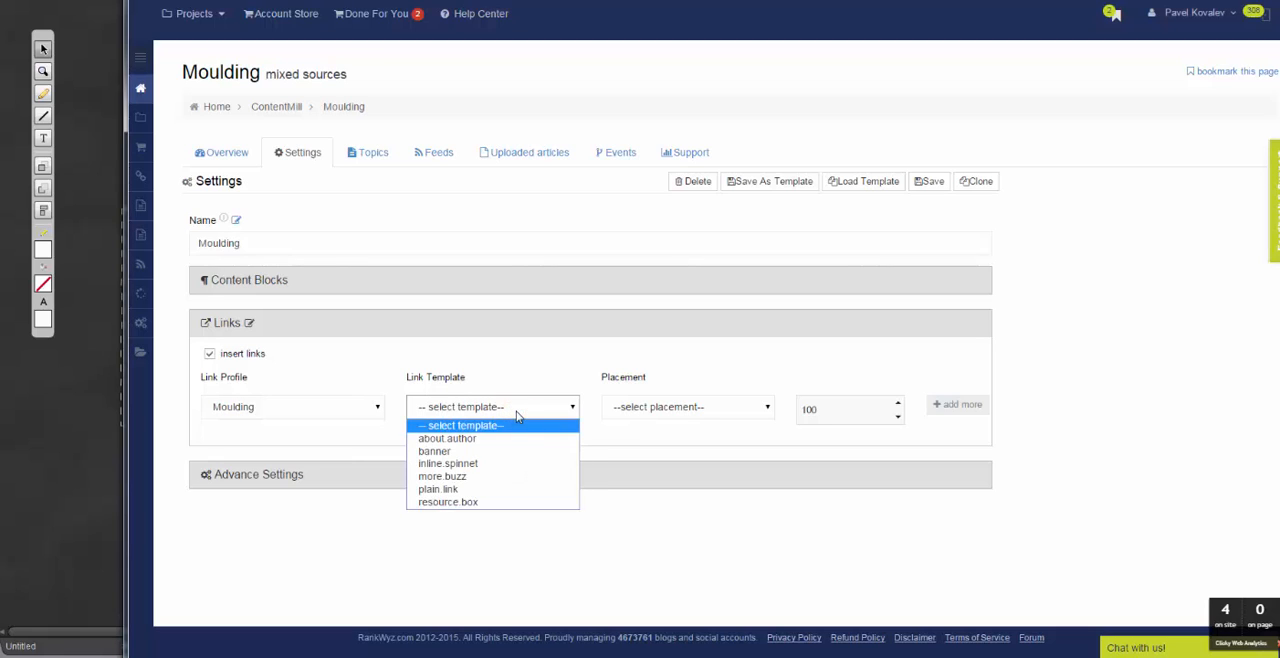
{"action": "left_click", "coordinate": [506, 502]}
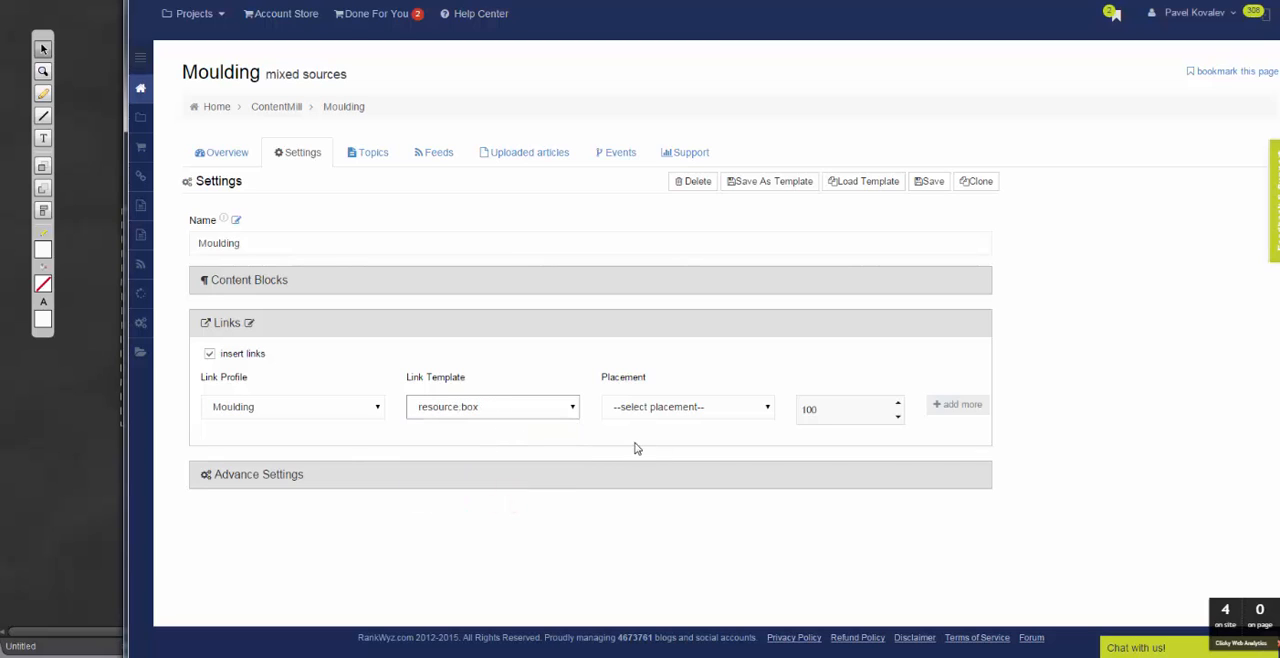
{"action": "left_click", "coordinate": [702, 413]}
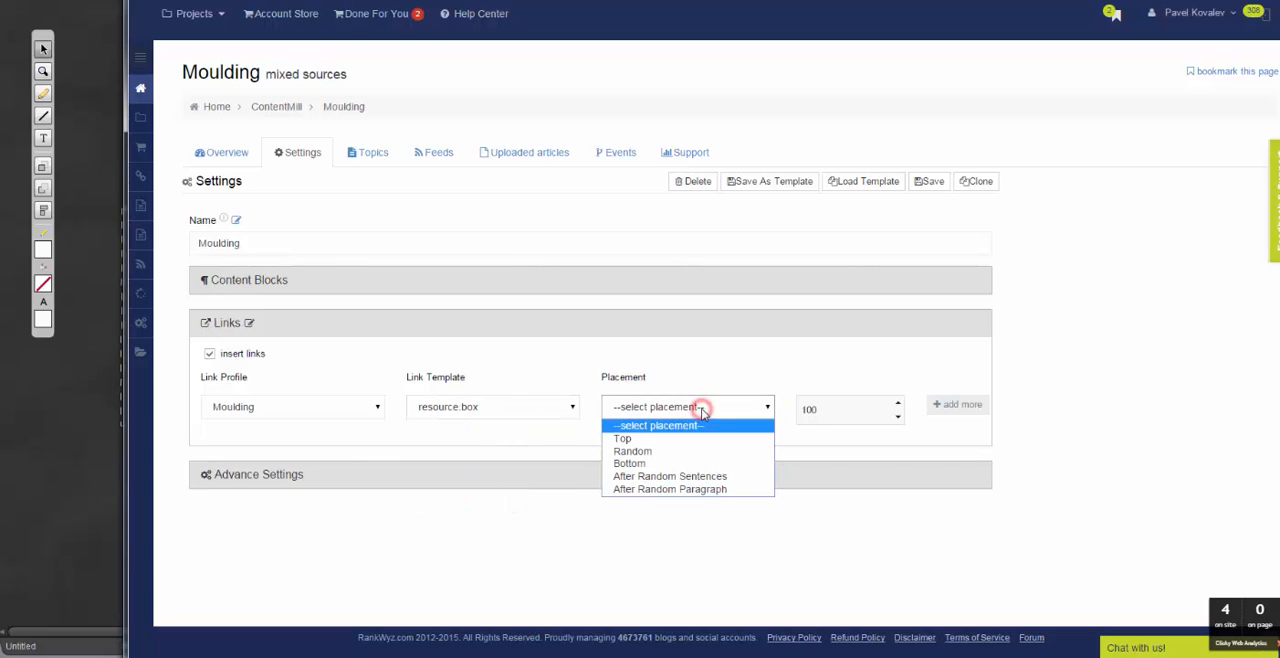
{"action": "left_click", "coordinate": [670, 464]}
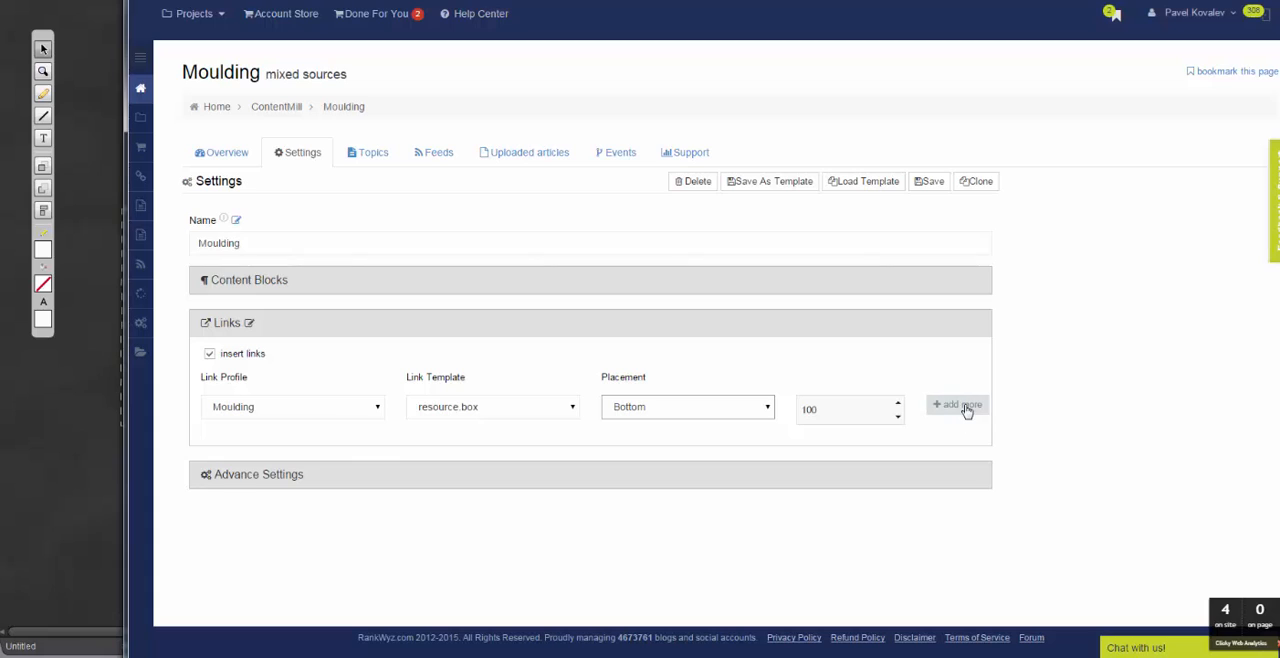
{"action": "left_click", "coordinate": [933, 183]}
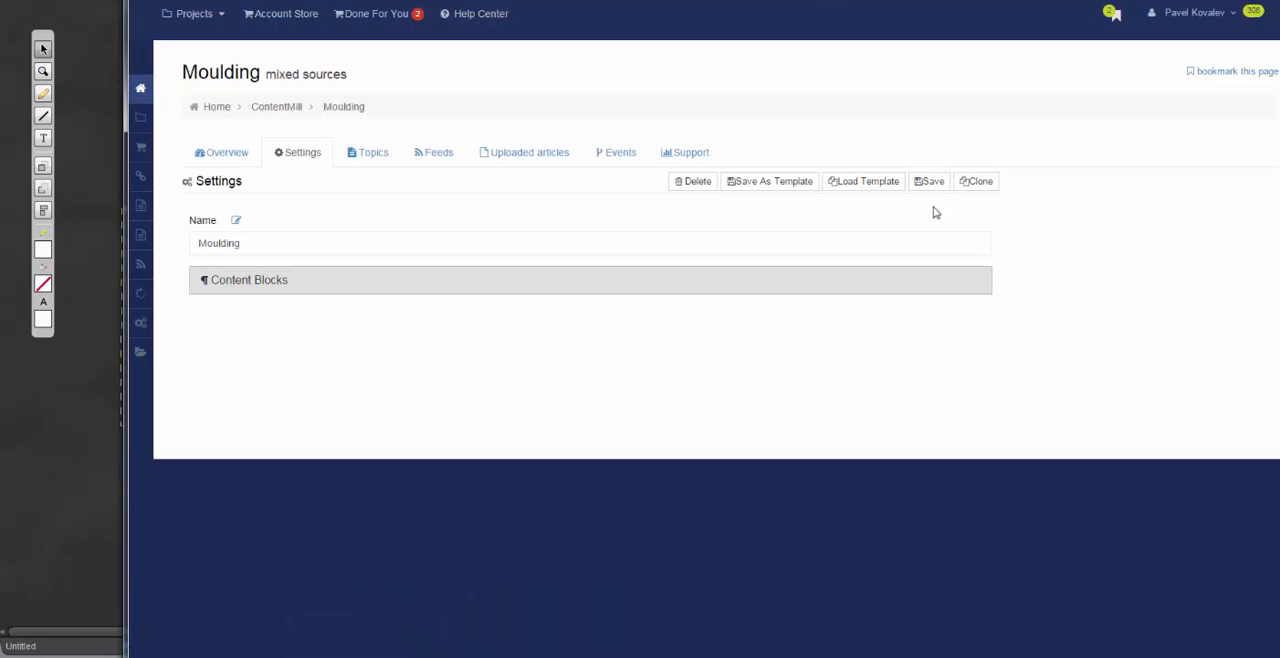
Preview the first three crown moulding articles in the bucket's overview and check the links inserted at the end of each.
{"action": "left_click", "coordinate": [238, 157]}
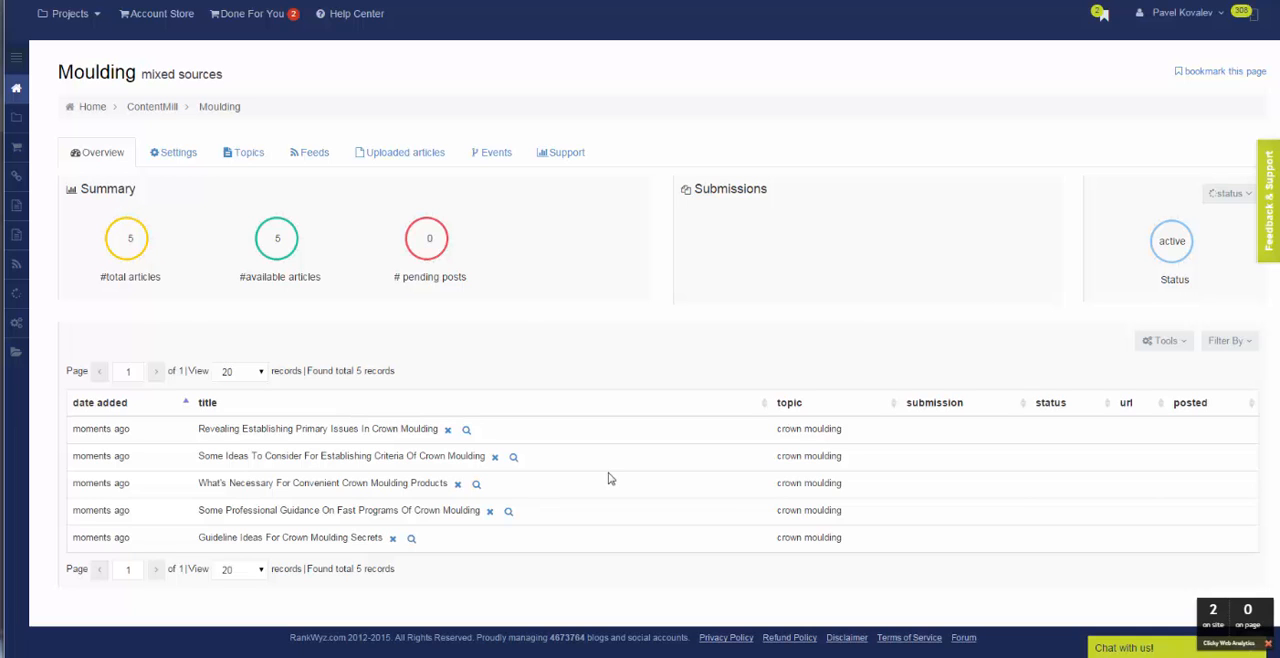
{"action": "left_click", "coordinate": [466, 429]}
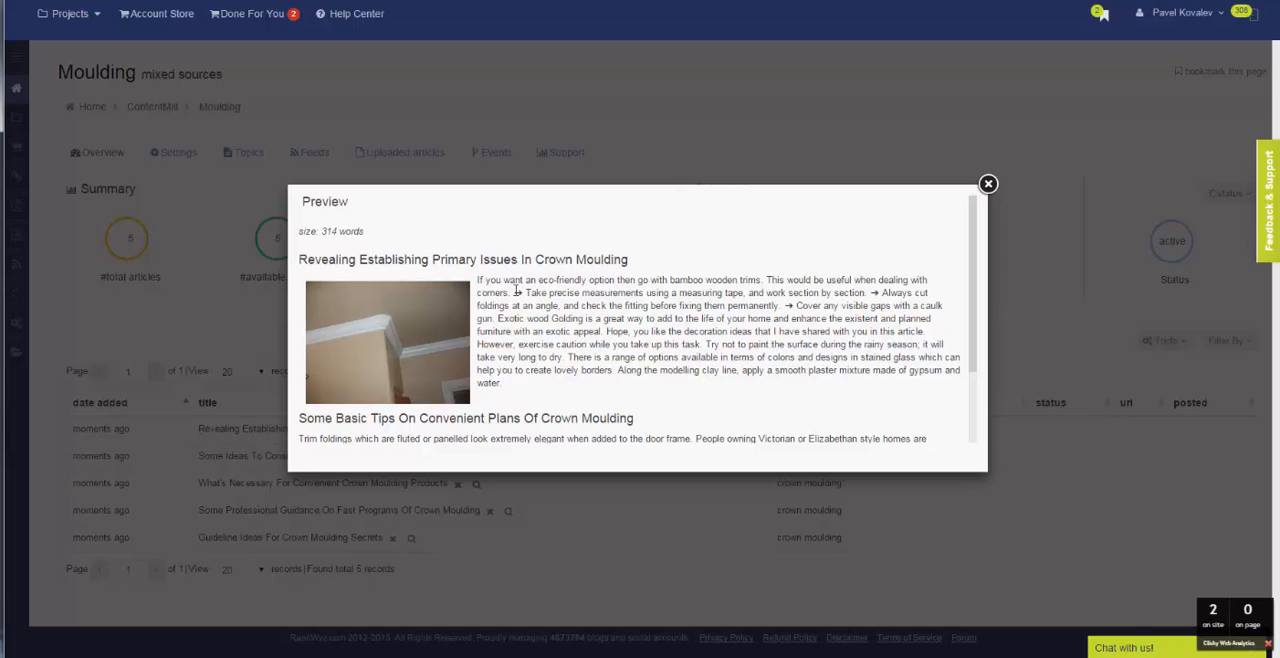
{"action": "scroll", "coordinate": [587, 343], "scroll_direction": "down", "scroll_amount": 2}
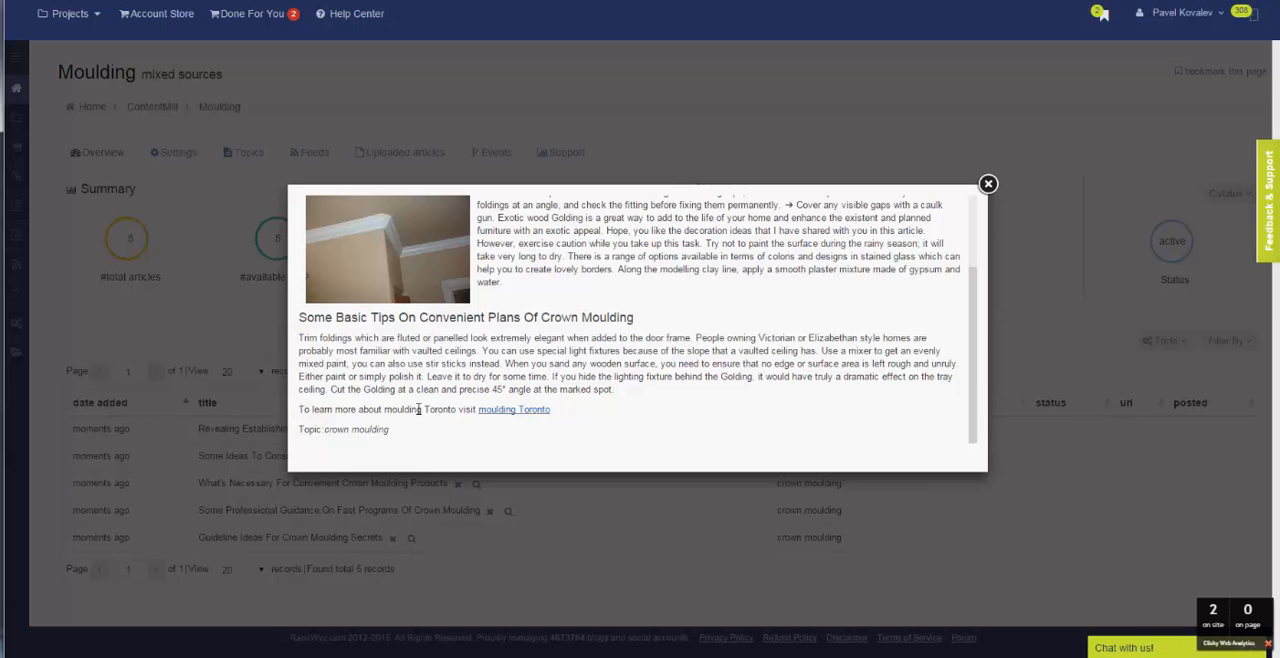
{"action": "left_click", "coordinate": [985, 184]}
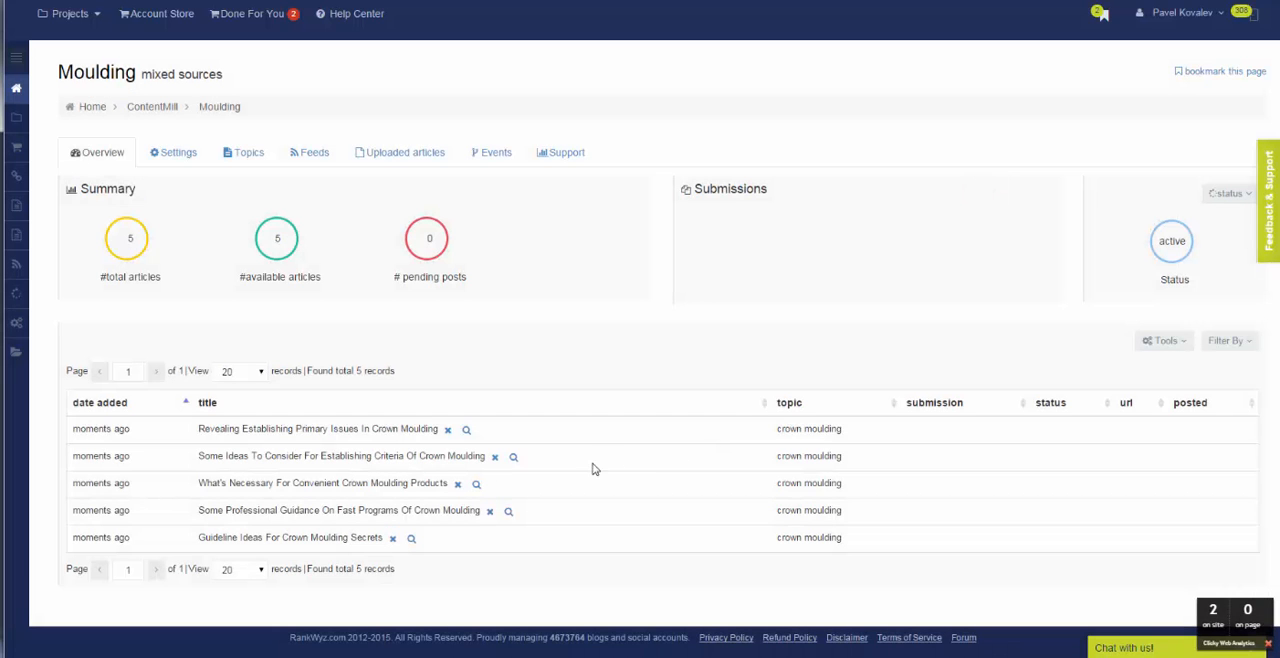
{"action": "left_click", "coordinate": [513, 456]}
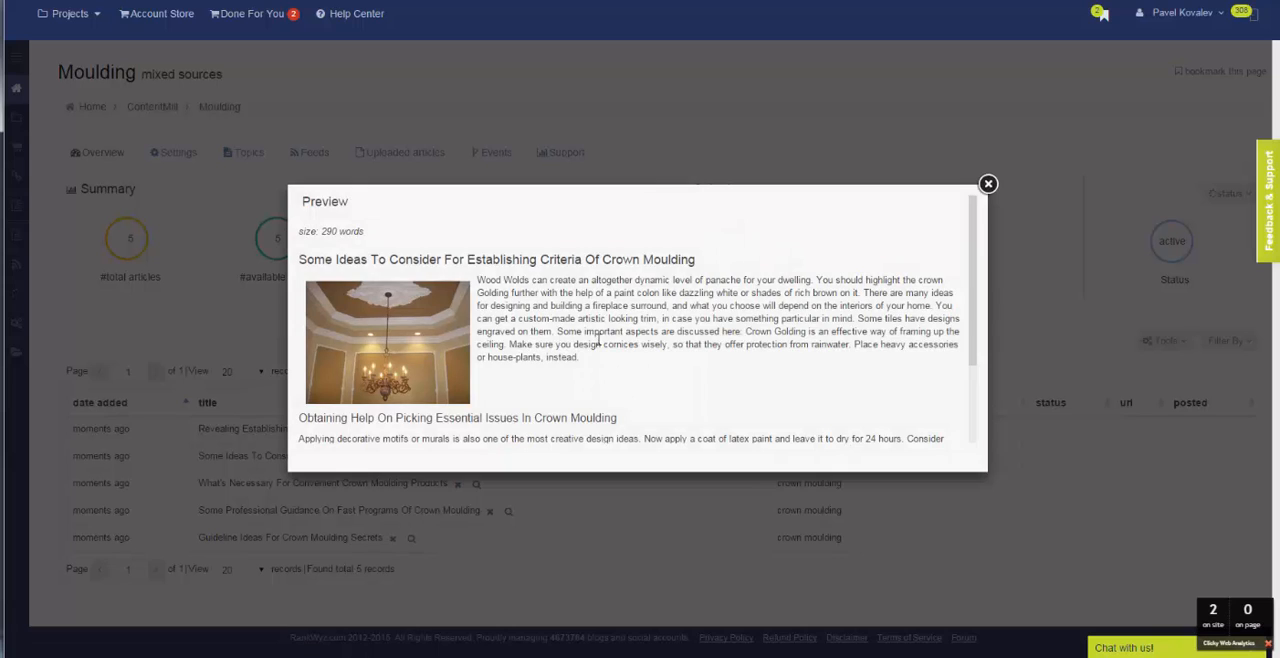
{"action": "scroll", "coordinate": [600, 342], "scroll_direction": "down", "scroll_amount": 2}
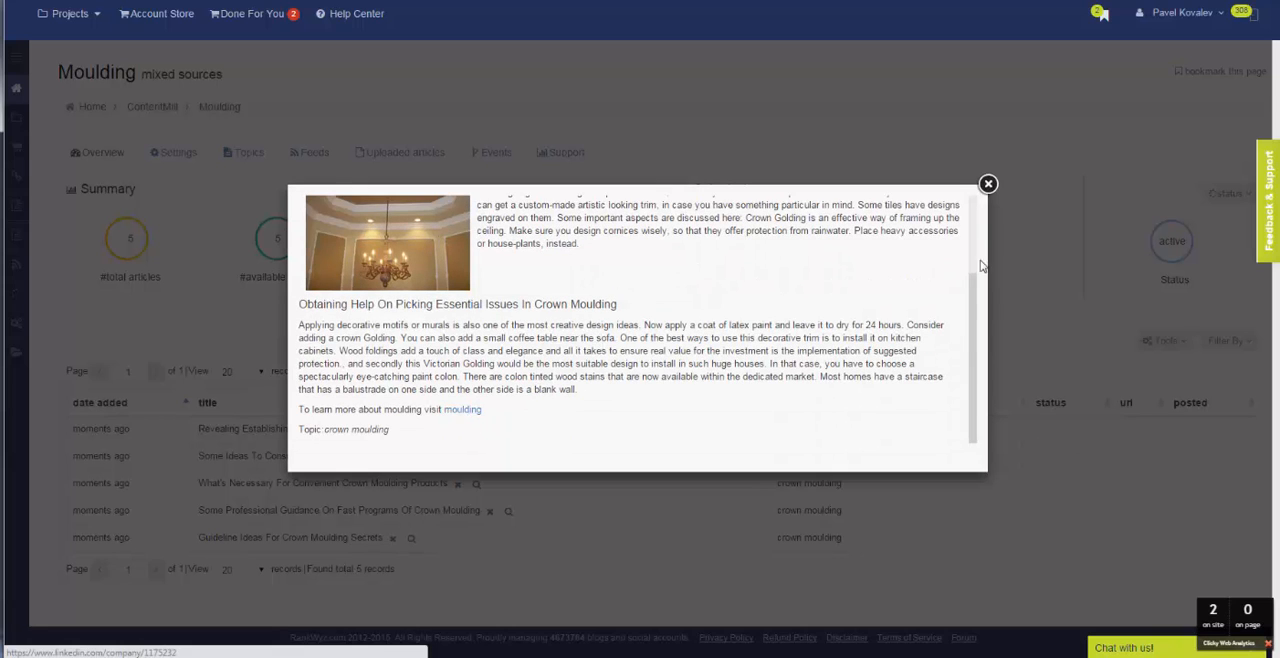
{"action": "left_click", "coordinate": [988, 184]}
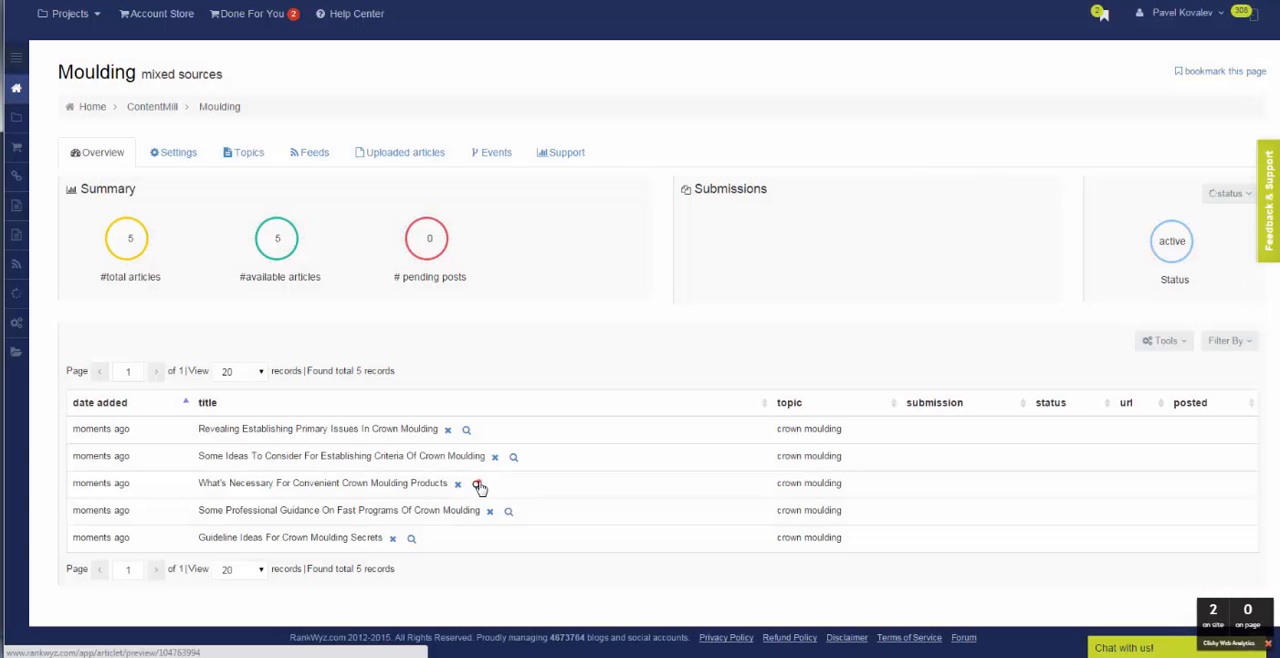
{"action": "left_click", "coordinate": [477, 483]}
{"action": "scroll", "coordinate": [625, 328], "scroll_direction": "down", "scroll_amount": 3}
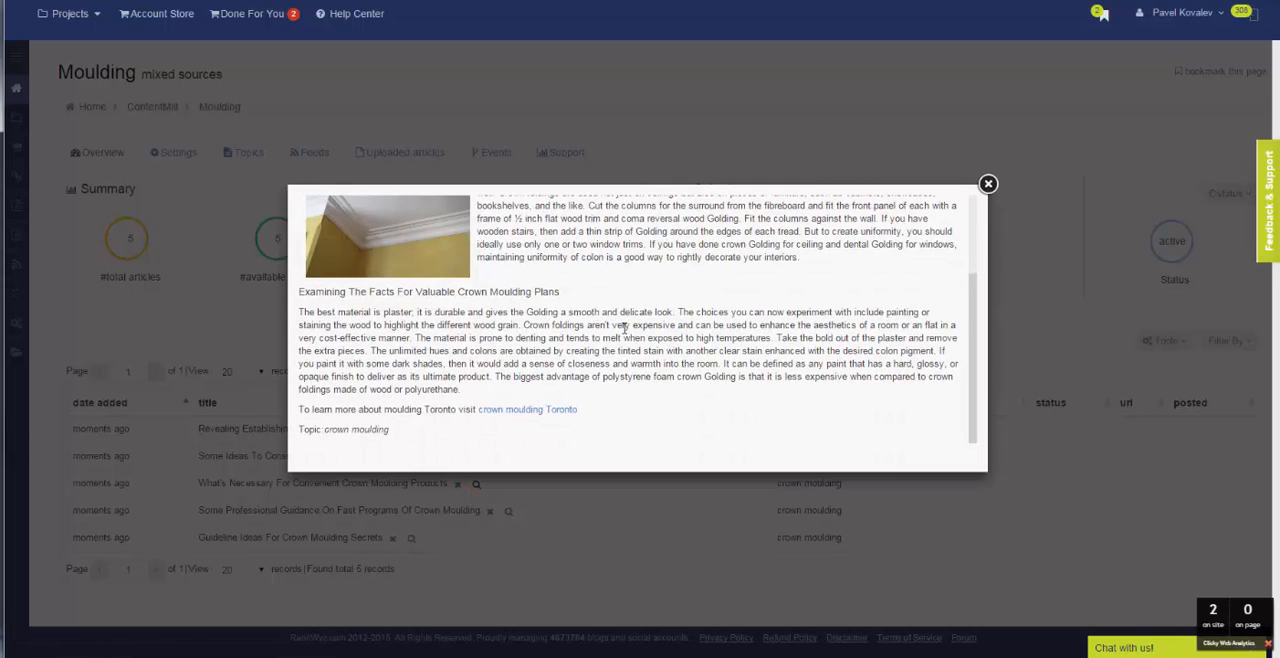
{"action": "scroll", "coordinate": [624, 328], "scroll_direction": "up", "scroll_amount": 3}
{"action": "left_click", "coordinate": [988, 183]}
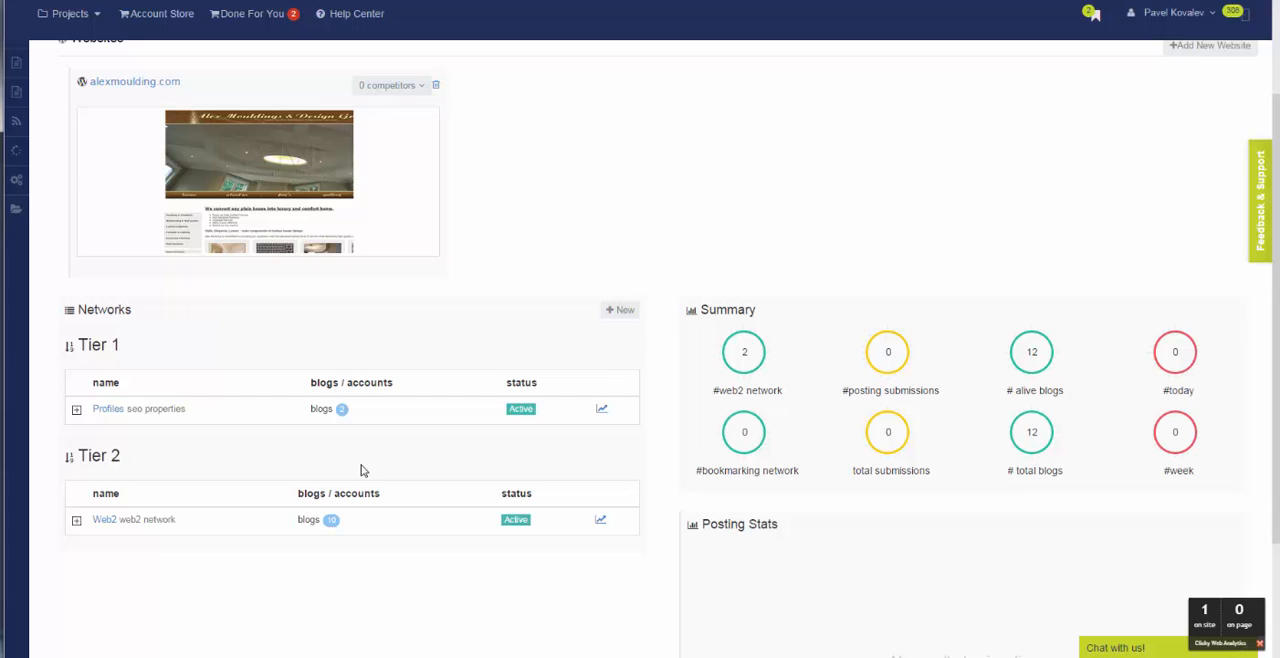
Create a post submission named "backlink SEO properites" in the Tier 2 Web2 network, using the Moulding bucket from My Content.
{"action": "left_click", "coordinate": [104, 521]}
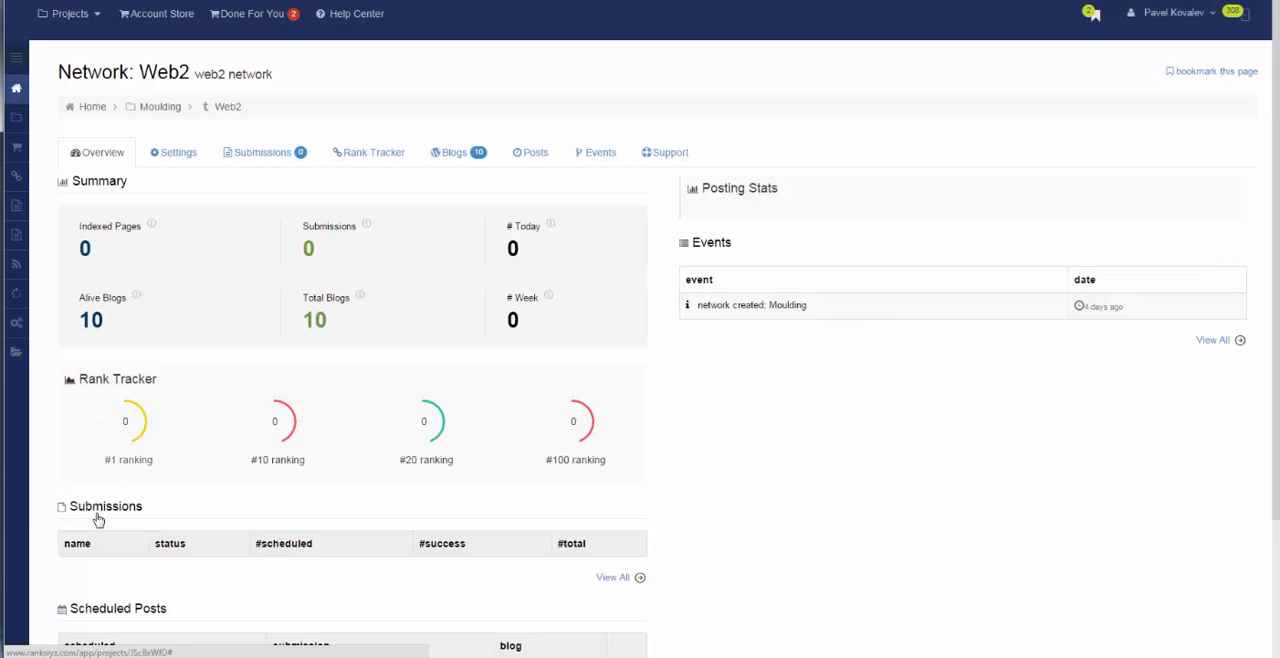
{"action": "left_click", "coordinate": [272, 157]}
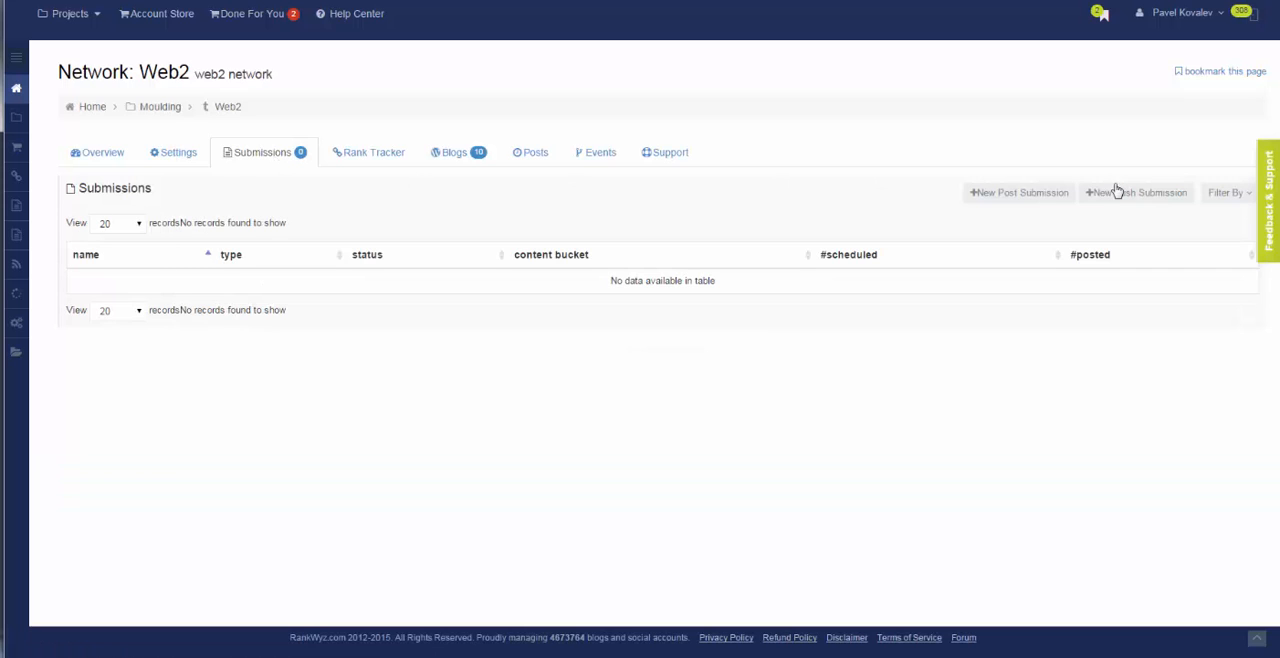
{"action": "left_click", "coordinate": [1030, 199]}
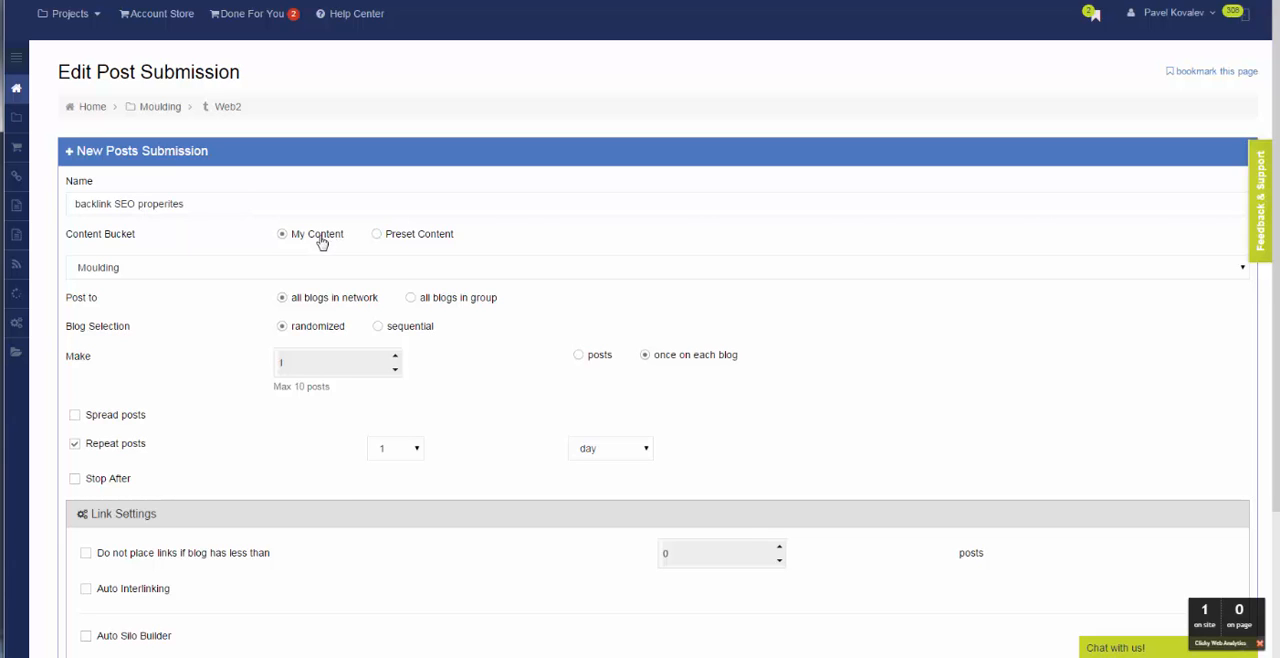
{"action": "left_click", "coordinate": [188, 268]}
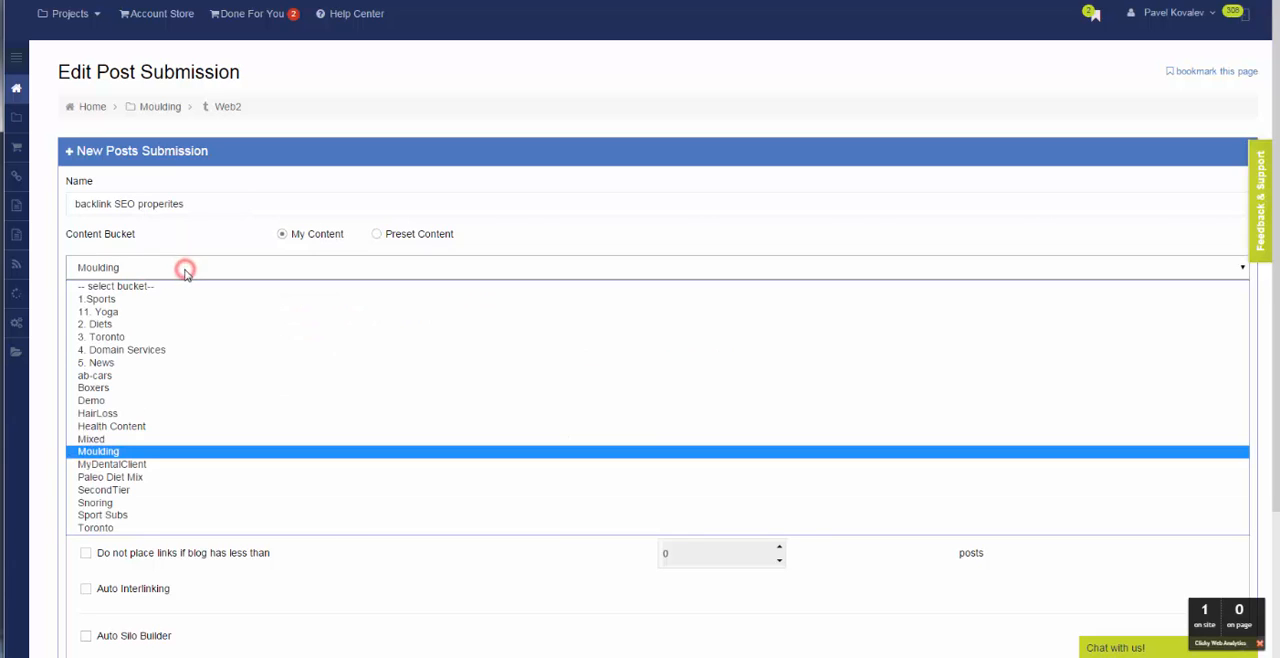
{"action": "left_click", "coordinate": [157, 452]}
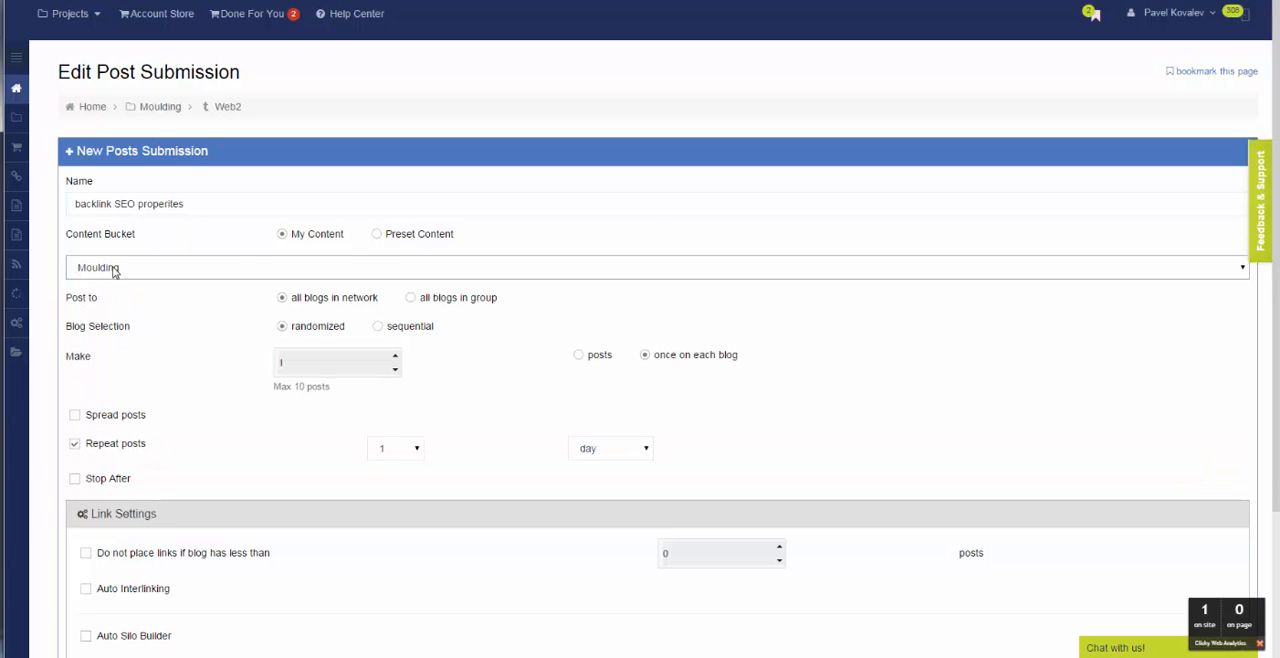
Look through the Preset Content buckets, and set the submission's content bucket back to Moulding under My Content.
{"action": "left_click", "coordinate": [377, 236]}
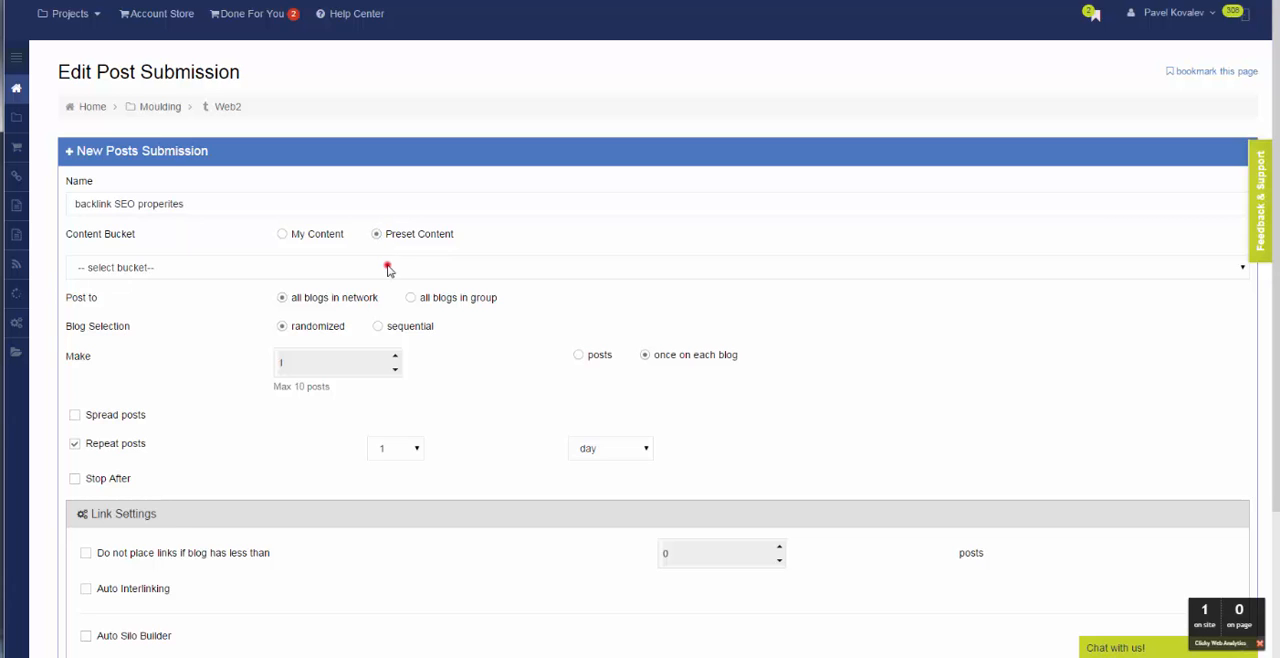
{"action": "left_click", "coordinate": [388, 268]}
{"action": "scroll", "coordinate": [363, 324], "scroll_direction": "down", "scroll_amount": 8}
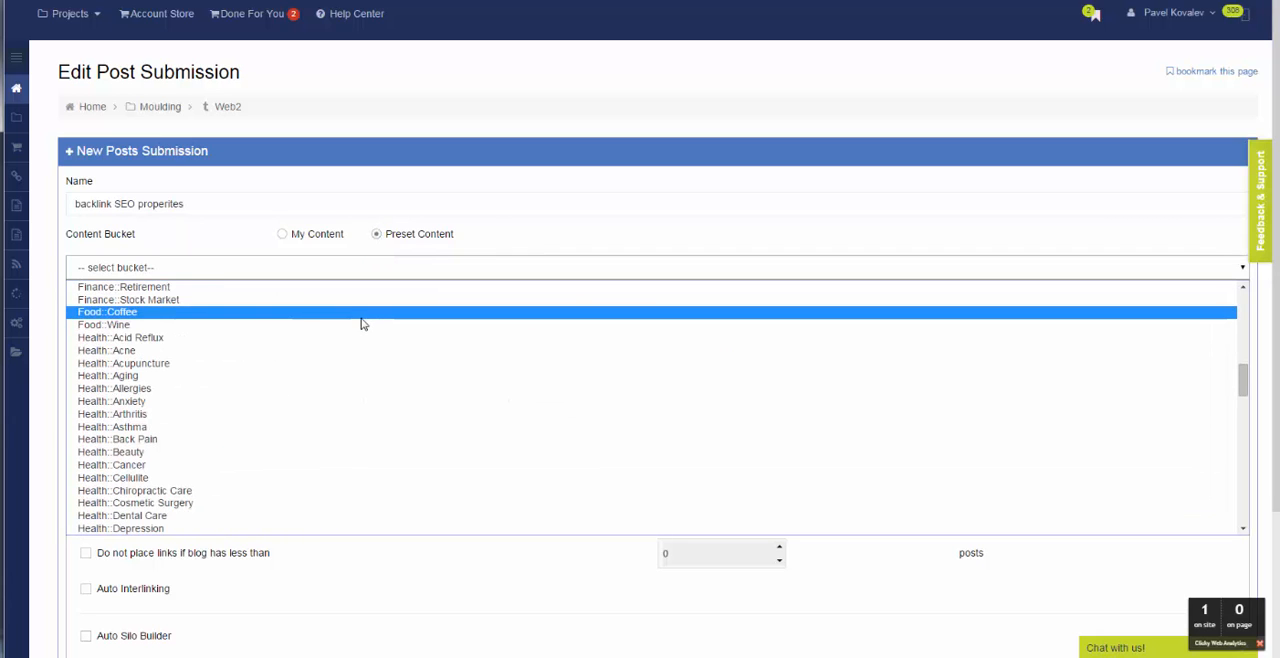
{"action": "scroll", "coordinate": [363, 324], "scroll_direction": "down", "scroll_amount": 10}
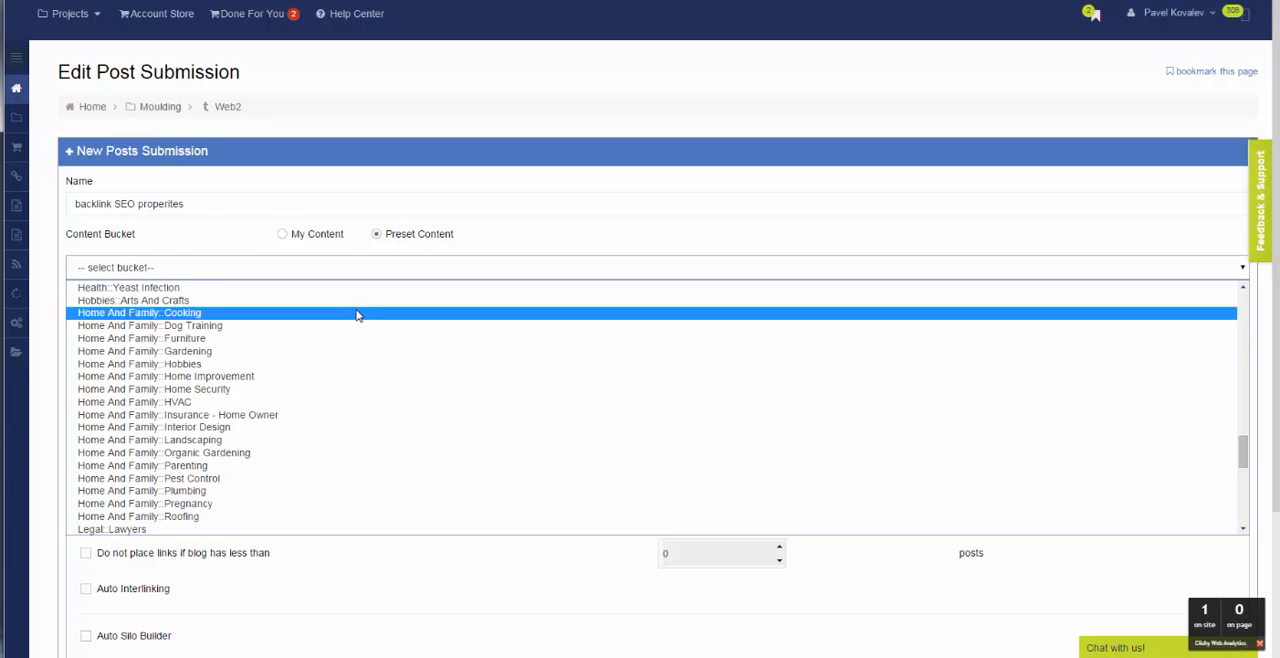
{"action": "scroll", "coordinate": [358, 317], "scroll_direction": "up", "scroll_amount": 3}
{"action": "scroll", "coordinate": [358, 317], "scroll_direction": "up", "scroll_amount": 3}
{"action": "left_click", "coordinate": [283, 236]}
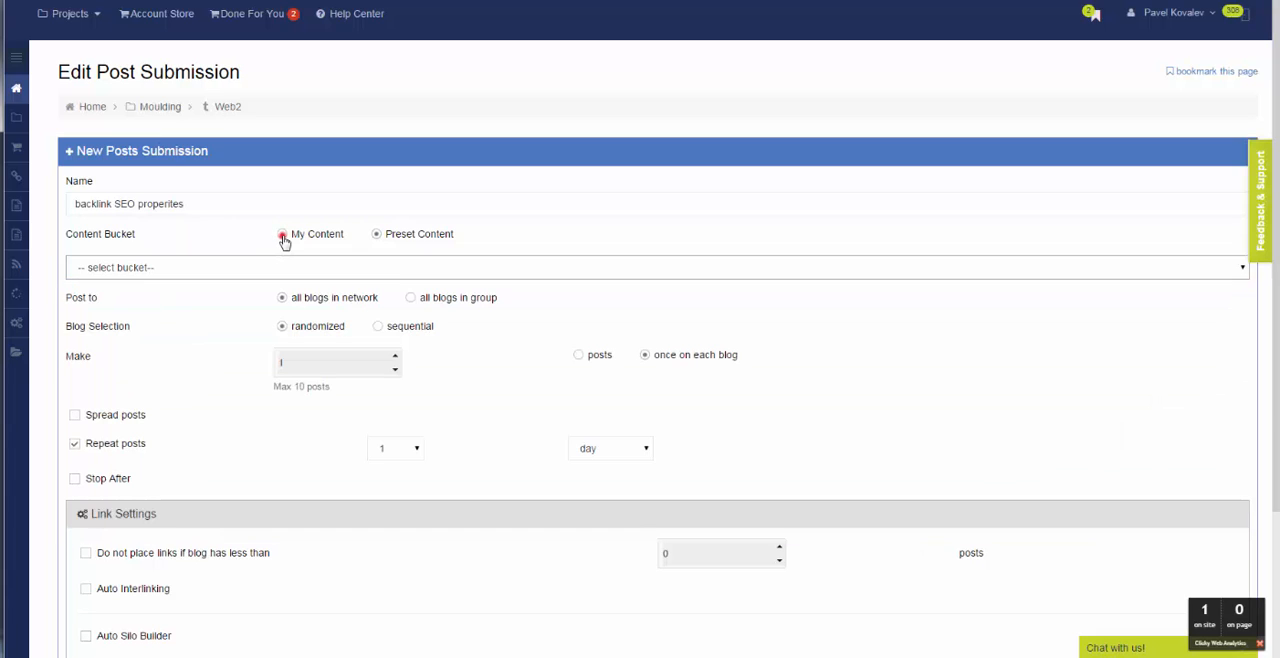
{"action": "left_click", "coordinate": [379, 265]}
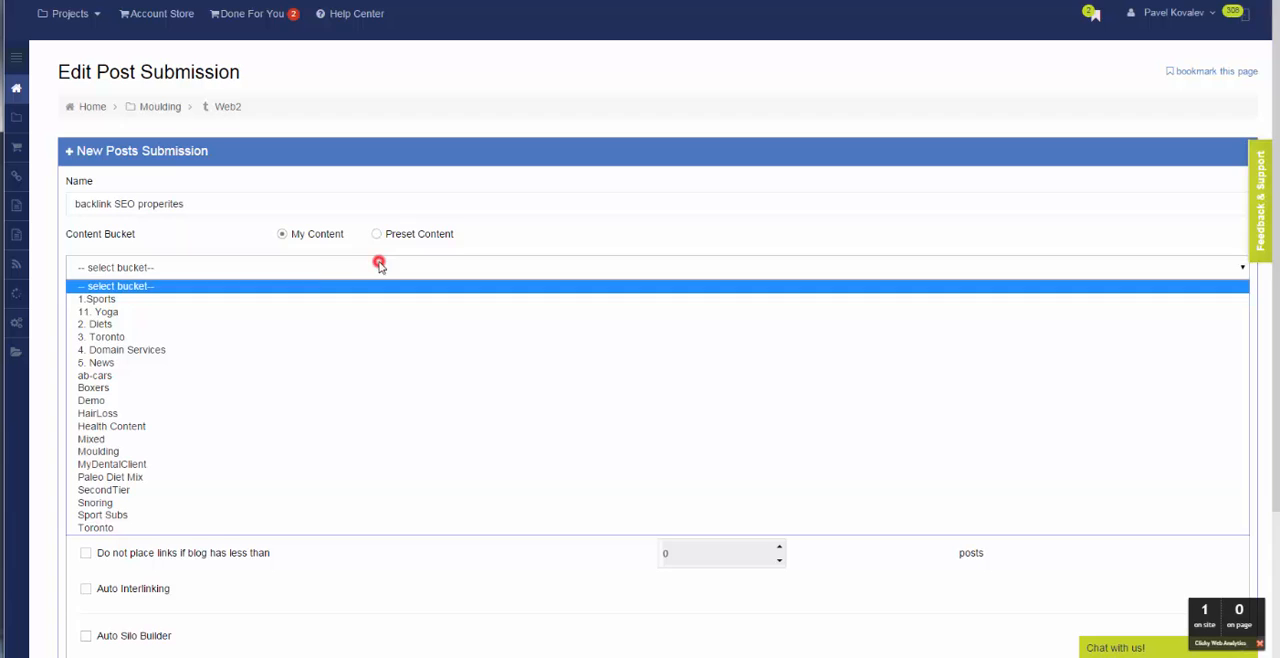
{"action": "left_click", "coordinate": [205, 450]}
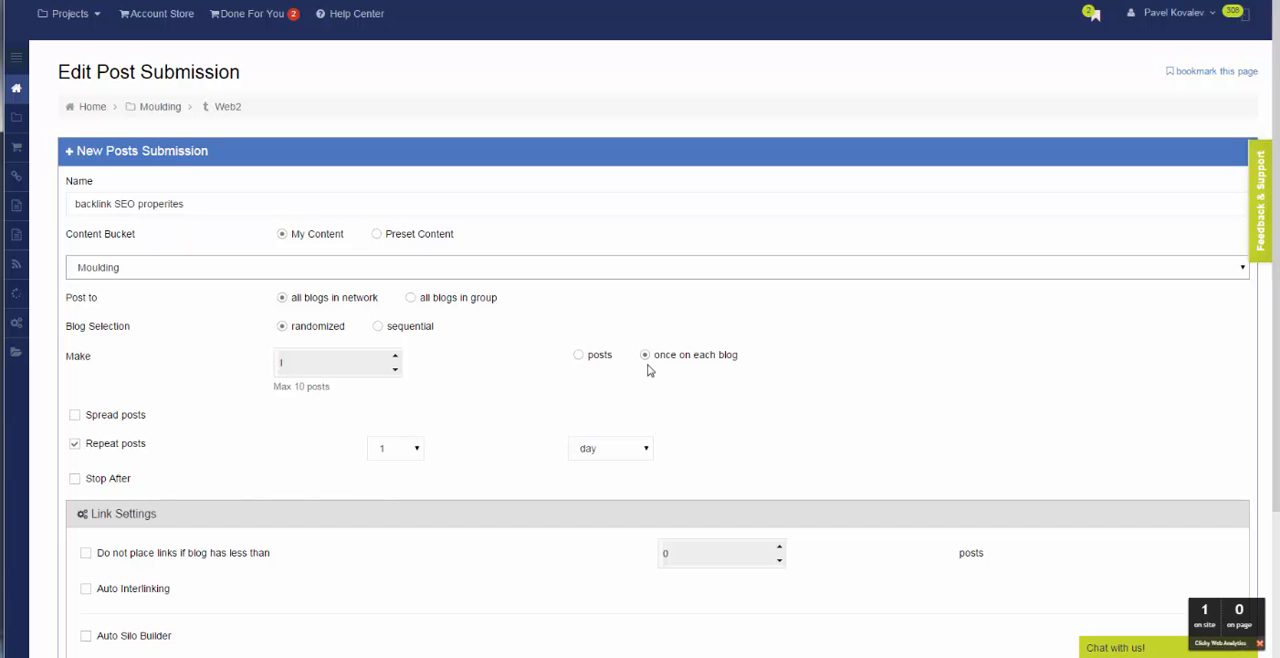
Try the Spread posts and Repeat posts options, leaving spreading off and repeating every 1 day, and review the remaining submission settings.
{"action": "left_click", "coordinate": [77, 420]}
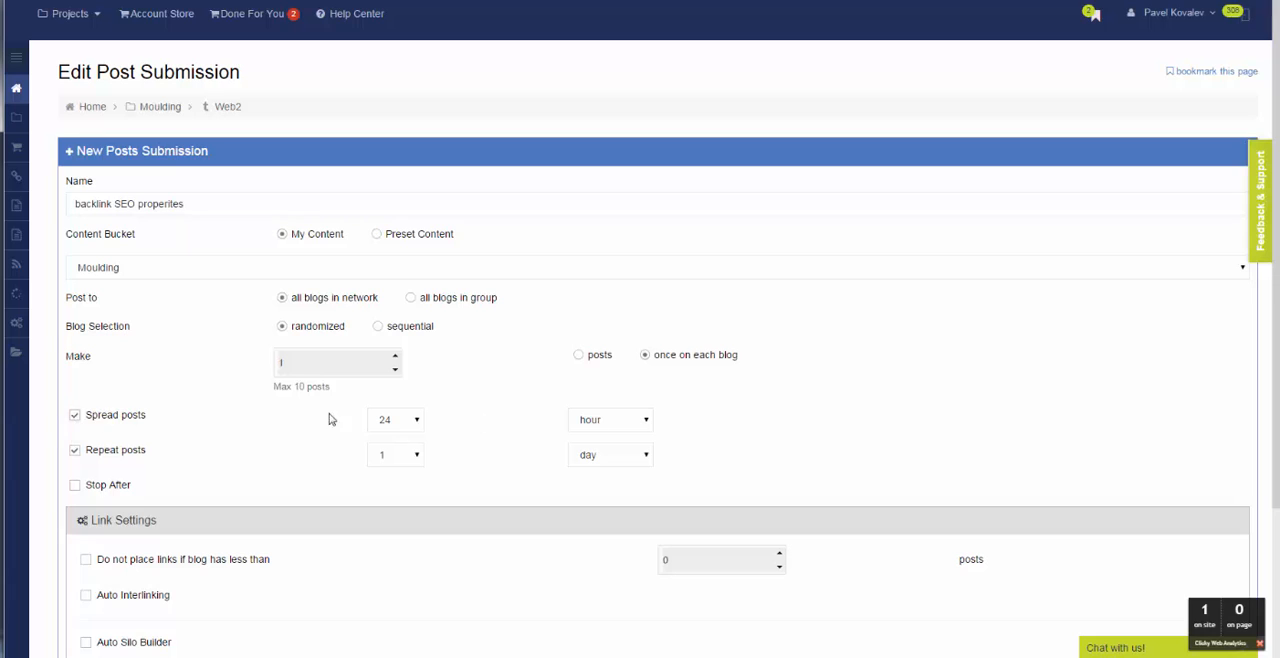
{"action": "left_click", "coordinate": [75, 418]}
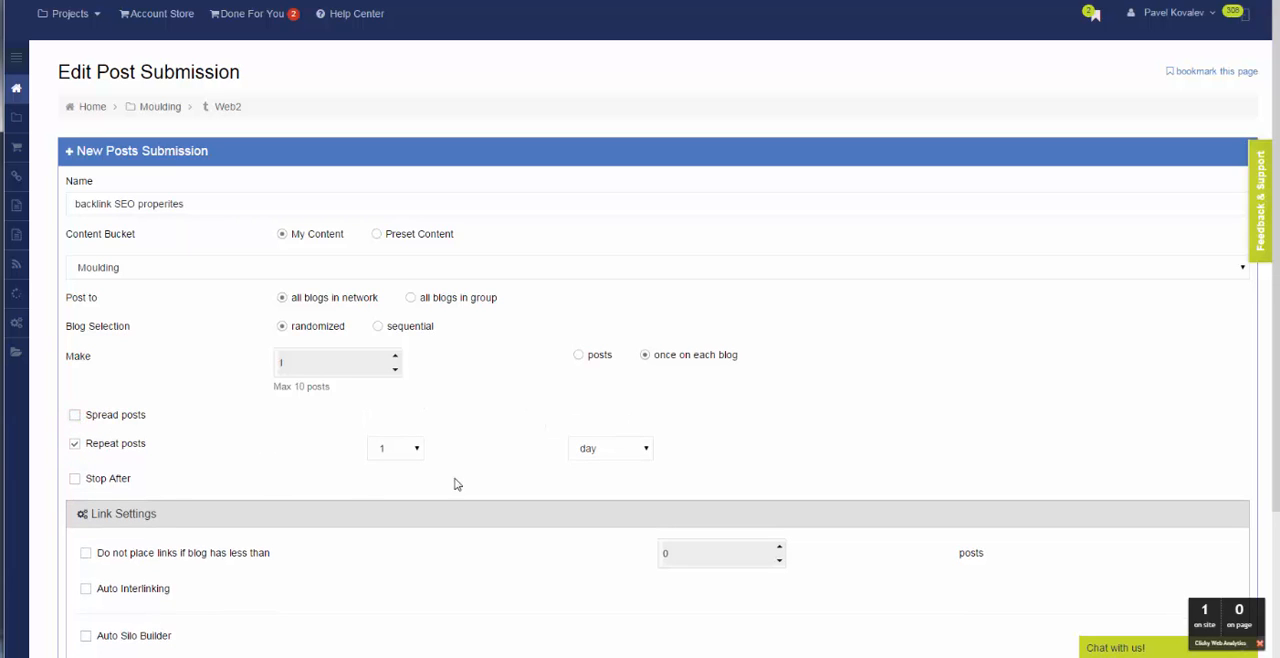
{"action": "left_click", "coordinate": [76, 446]}
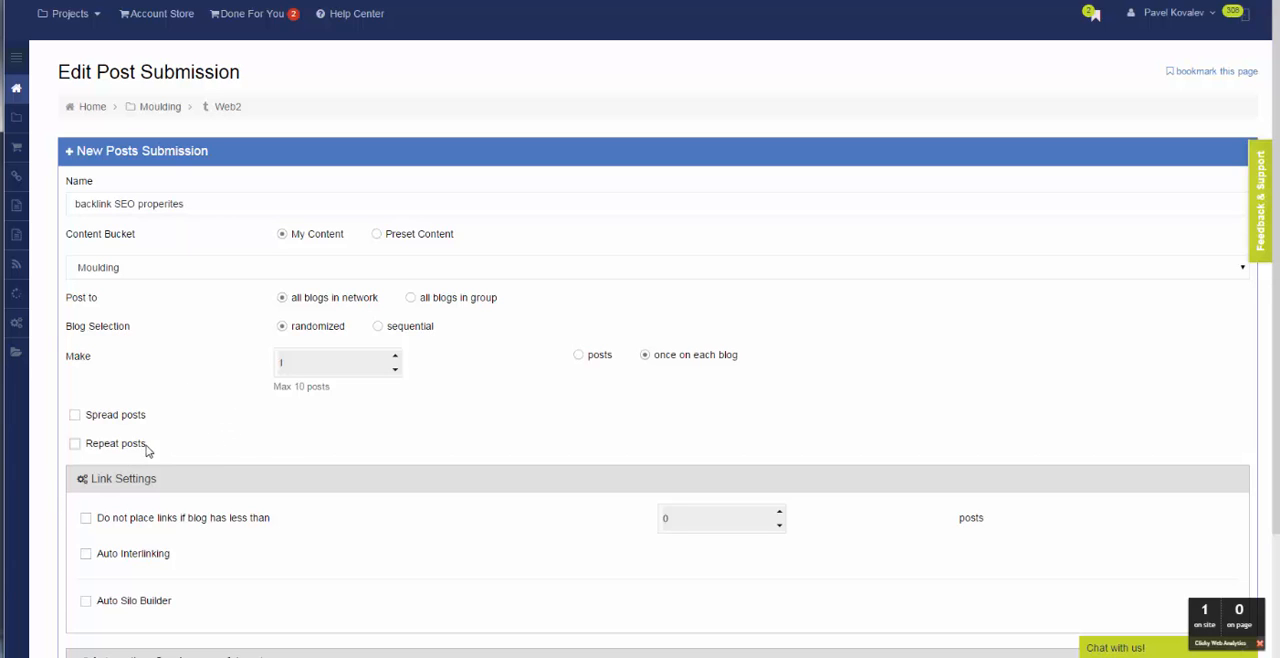
{"action": "left_click", "coordinate": [76, 448]}
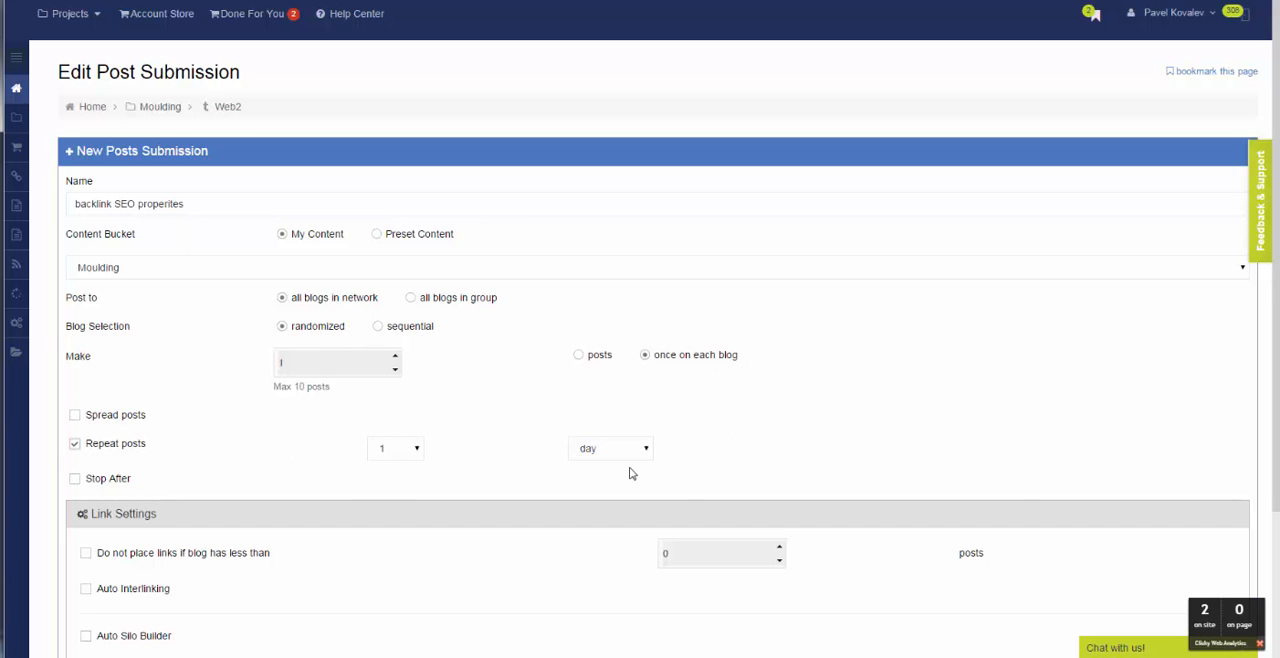
{"action": "scroll", "coordinate": [640, 458], "scroll_direction": "down", "scroll_amount": 2}
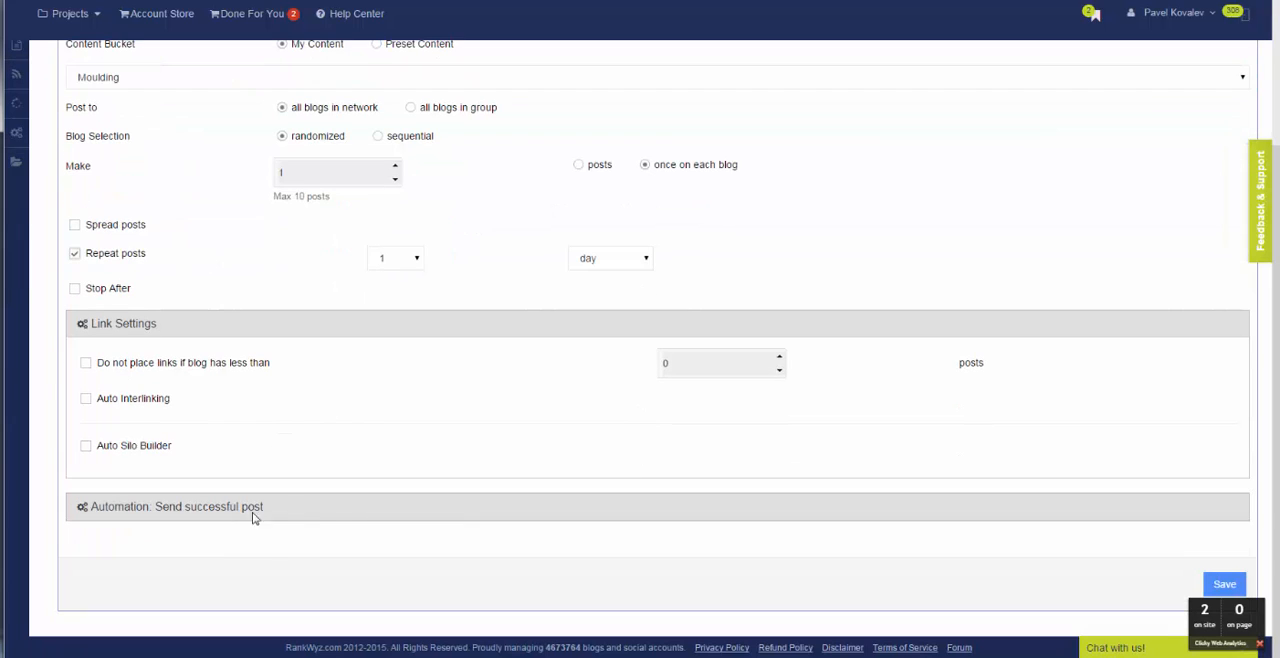
{"action": "scroll", "coordinate": [255, 360], "scroll_direction": "up", "scroll_amount": 2}
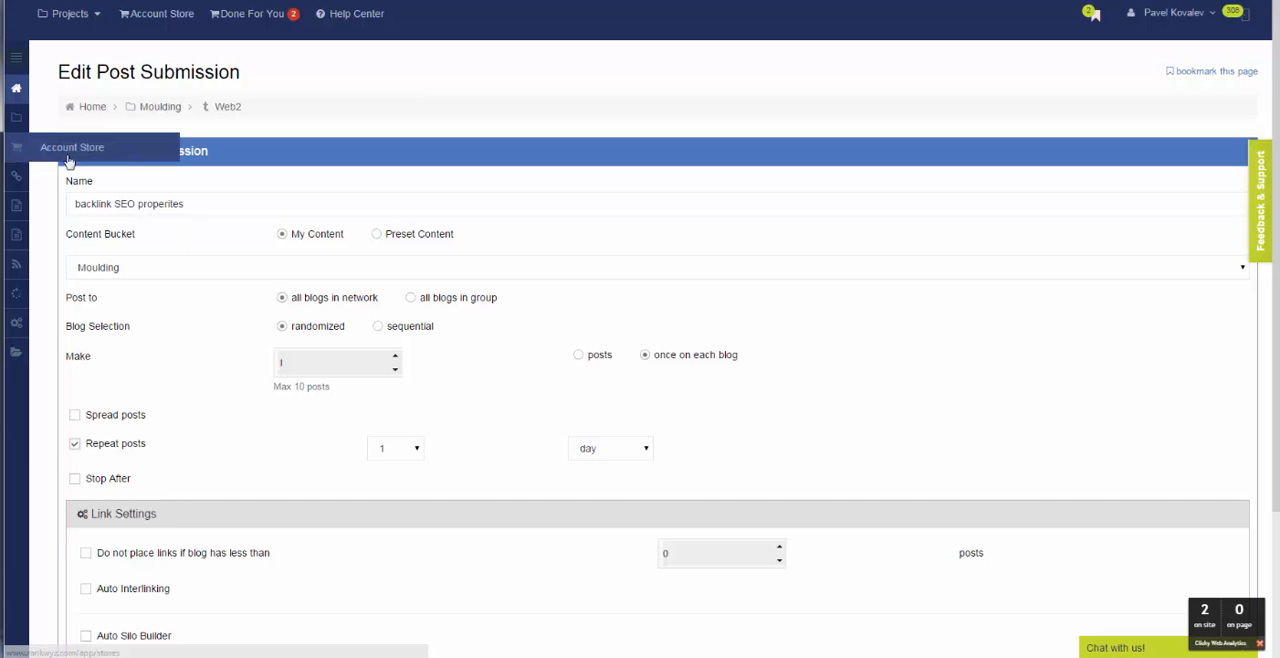
Save the "backlink SEO properites" post submission and activate it.
{"action": "scroll", "coordinate": [287, 202], "scroll_direction": "down", "scroll_amount": 2}
{"action": "scroll", "coordinate": [286, 212], "scroll_direction": "up", "scroll_amount": 2}
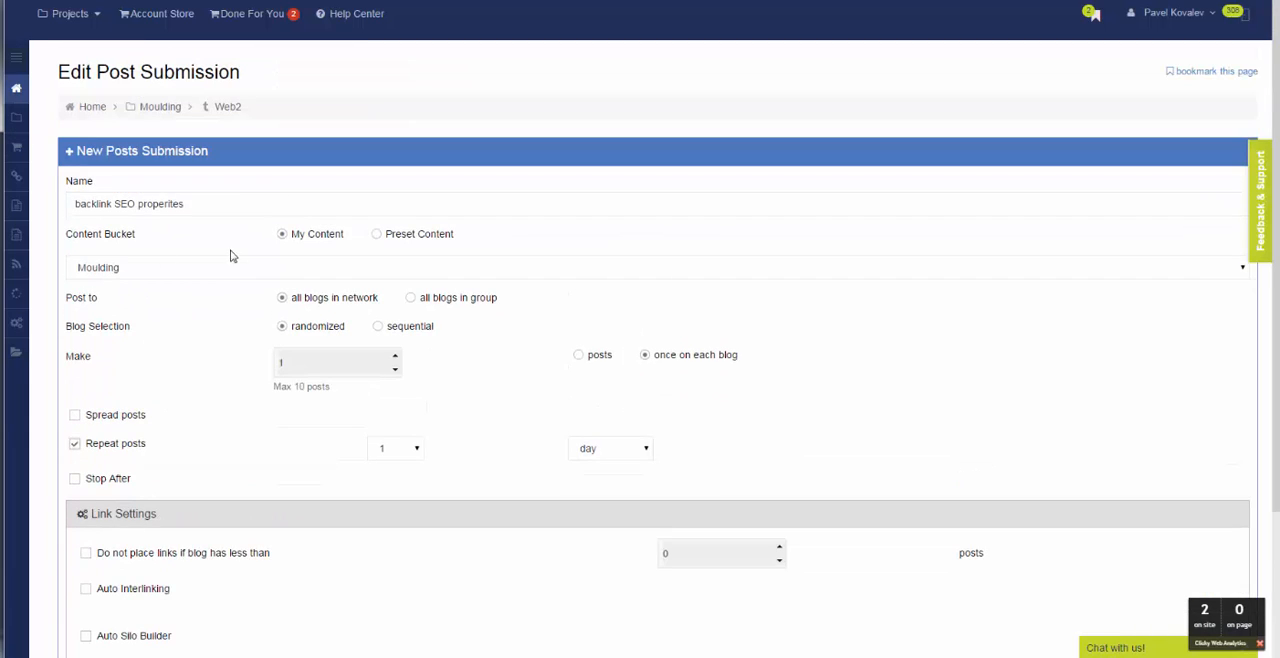
{"action": "scroll", "coordinate": [260, 270], "scroll_direction": "down", "scroll_amount": 2}
{"action": "scroll", "coordinate": [307, 286], "scroll_direction": "down", "scroll_amount": 1}
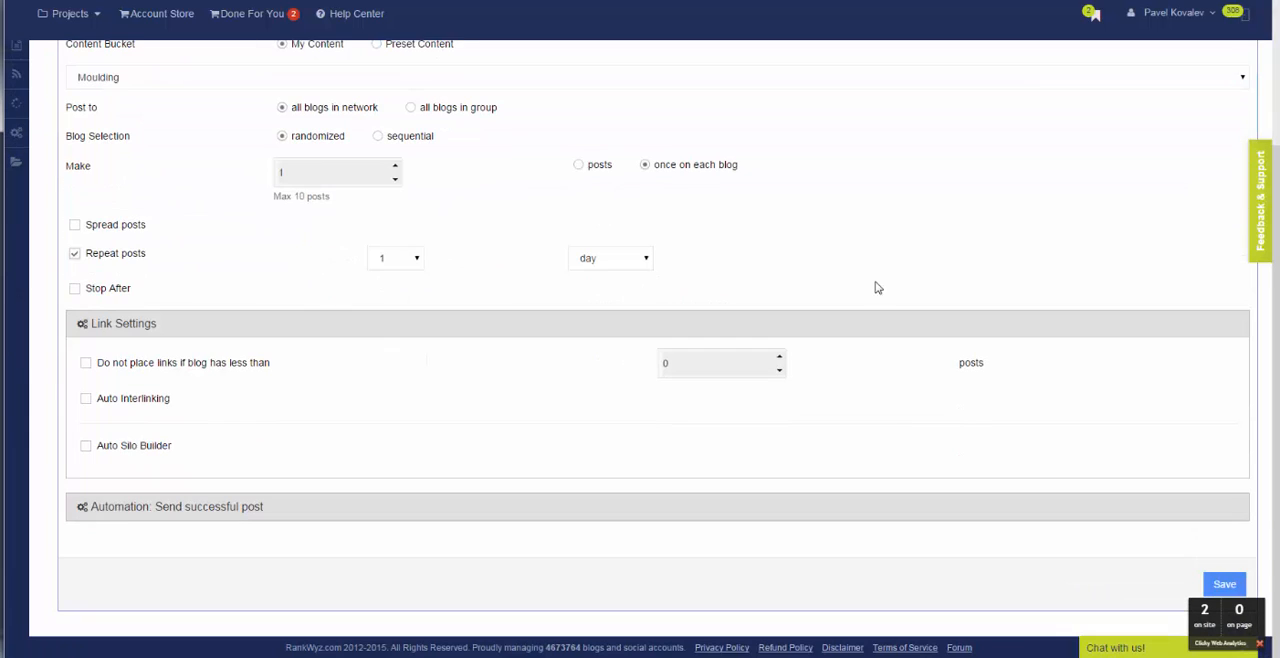
{"action": "left_click", "coordinate": [1228, 587]}
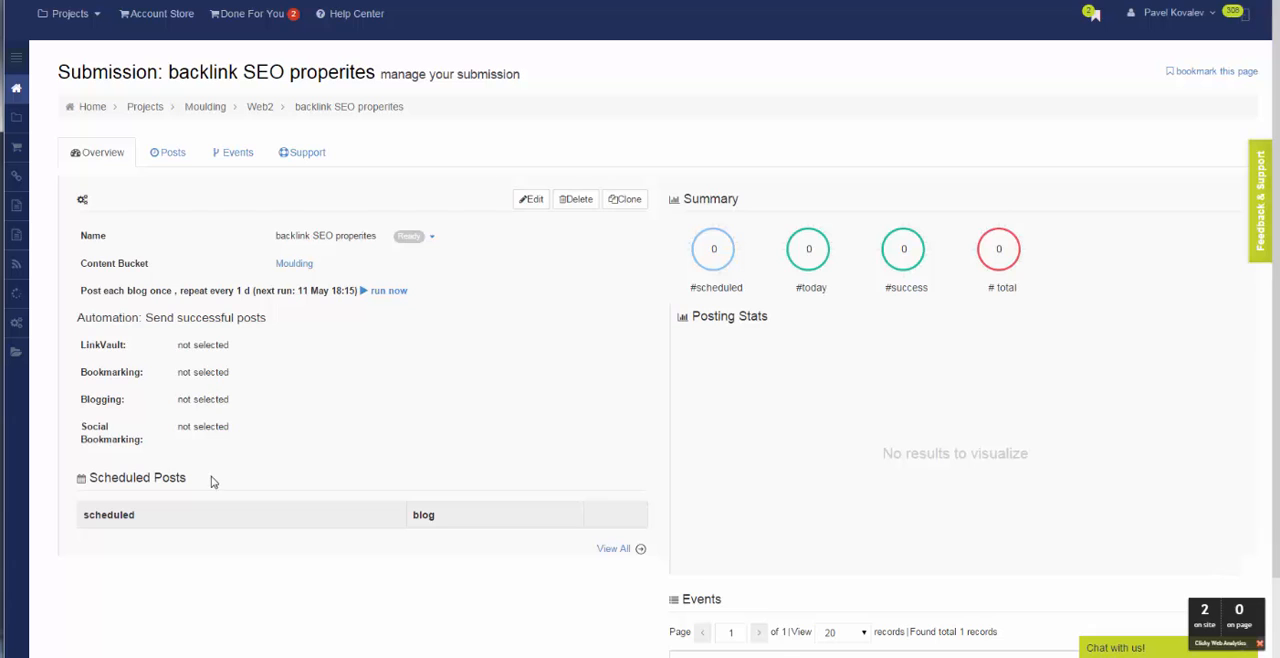
{"action": "left_click", "coordinate": [431, 236]}
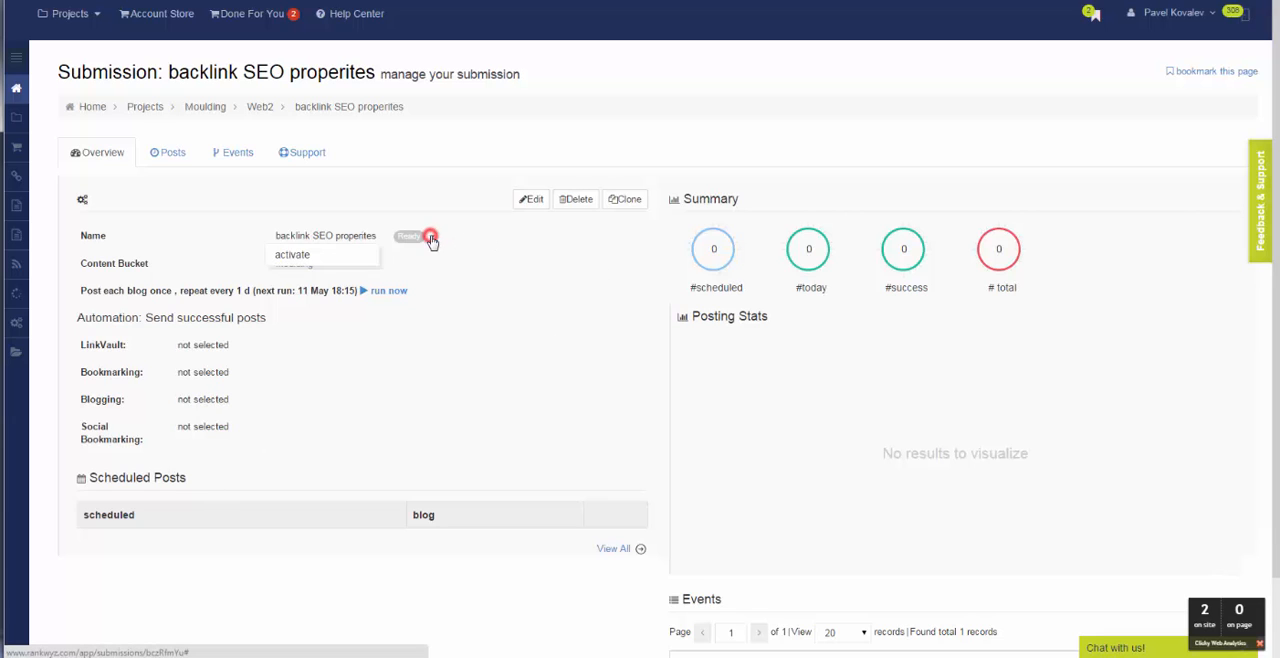
{"action": "left_click", "coordinate": [325, 254]}
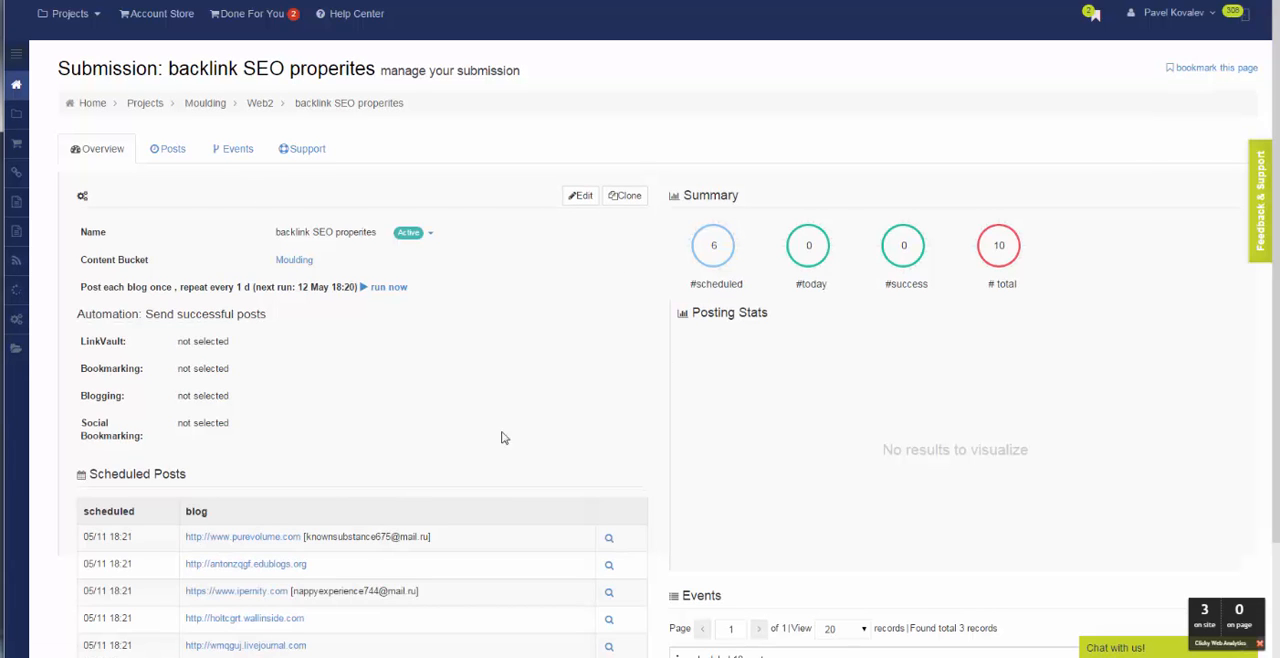
{"action": "scroll", "coordinate": [113, 488], "scroll_direction": "down", "scroll_amount": 3}
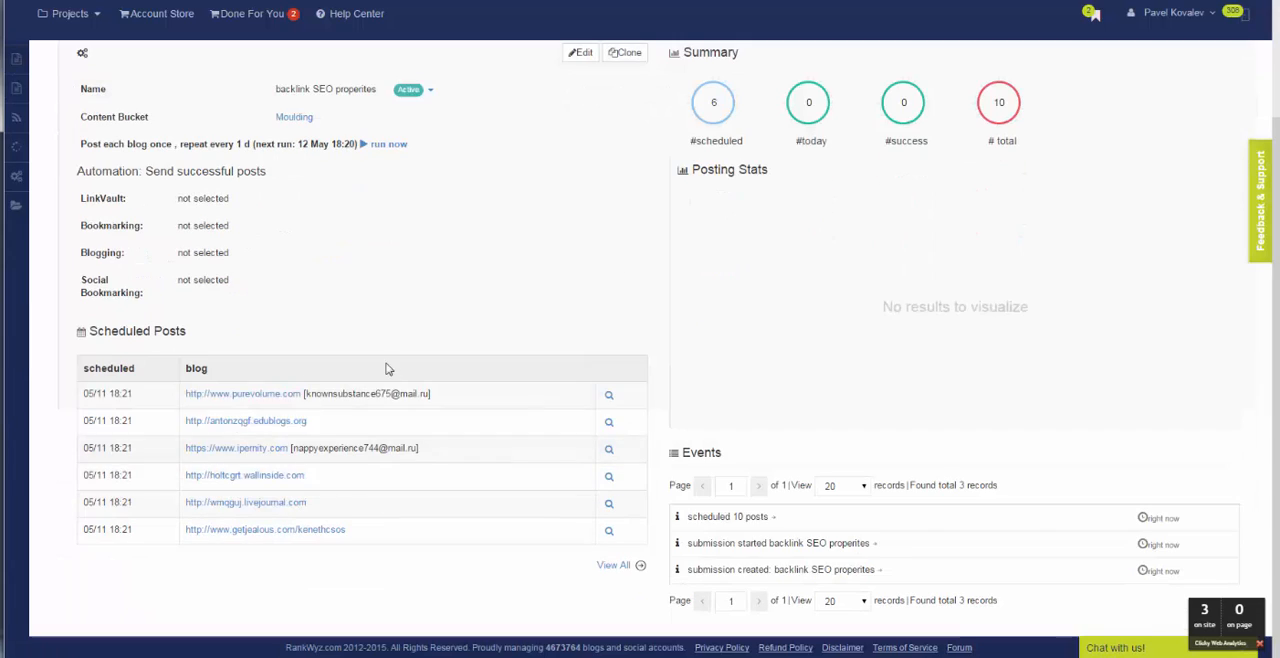
{"action": "scroll", "coordinate": [660, 331], "scroll_direction": "up", "scroll_amount": 3}
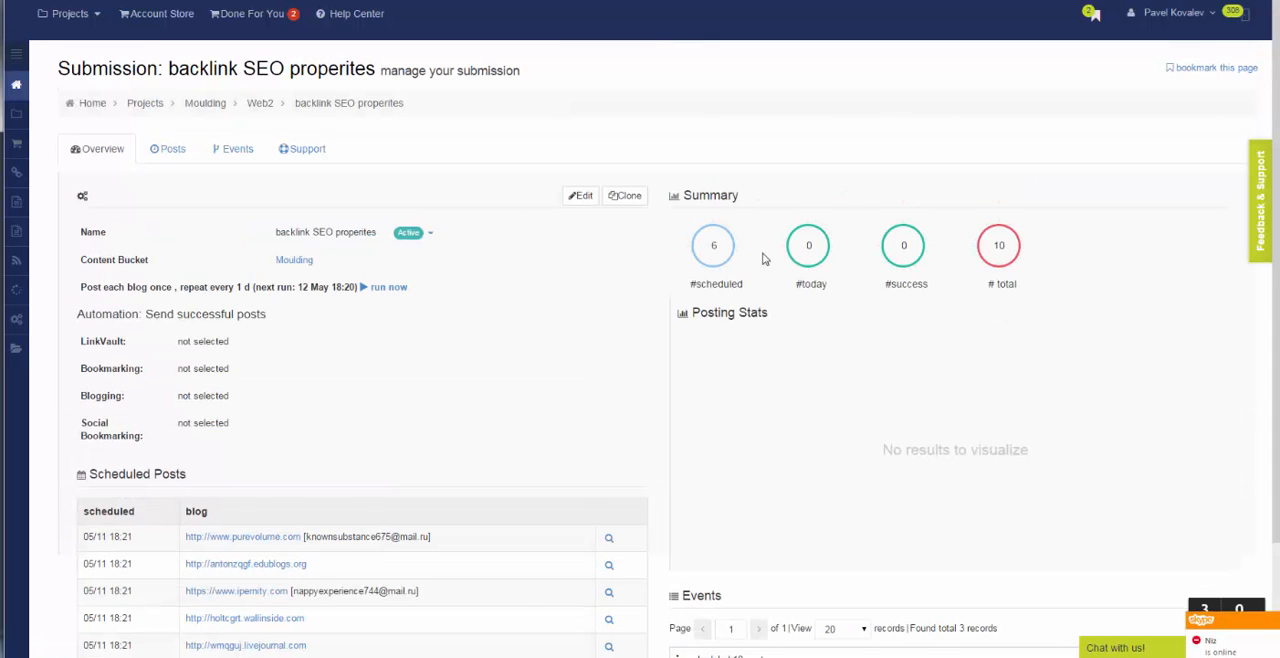
{"action": "left_click", "coordinate": [171, 152]}
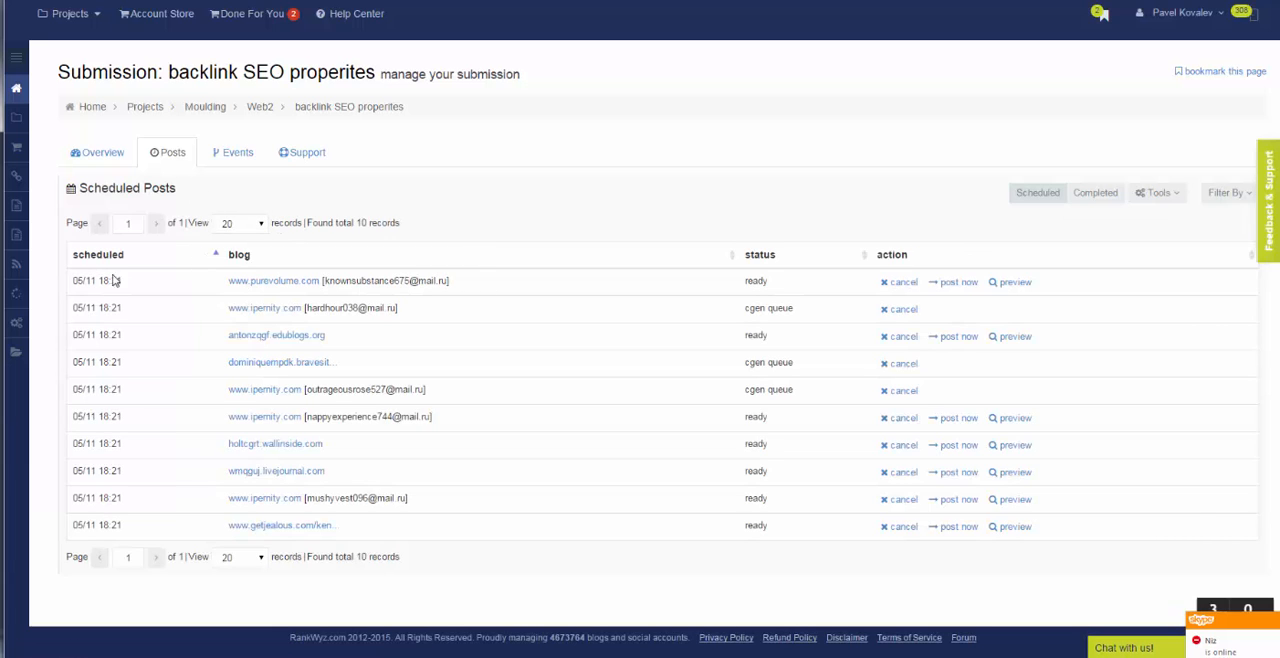
{"action": "left_click", "coordinate": [996, 287]}
{"action": "scroll", "coordinate": [768, 282], "scroll_direction": "down", "scroll_amount": 2}
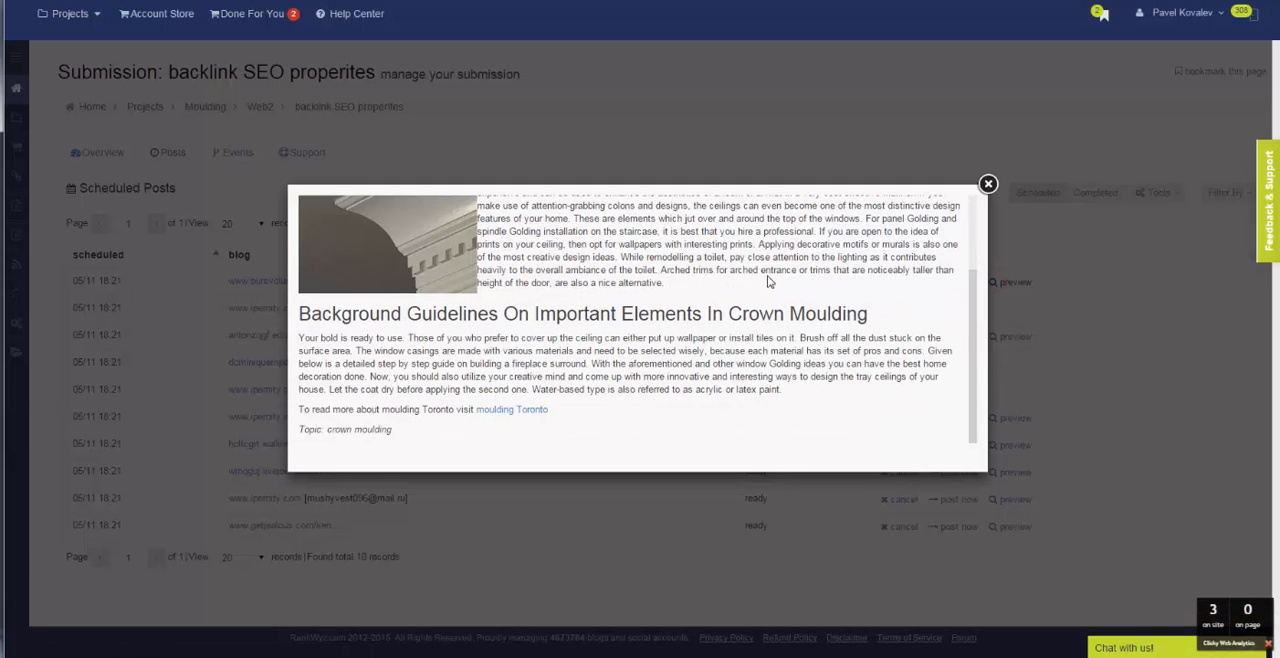
{"action": "scroll", "coordinate": [800, 278], "scroll_direction": "up", "scroll_amount": 2}
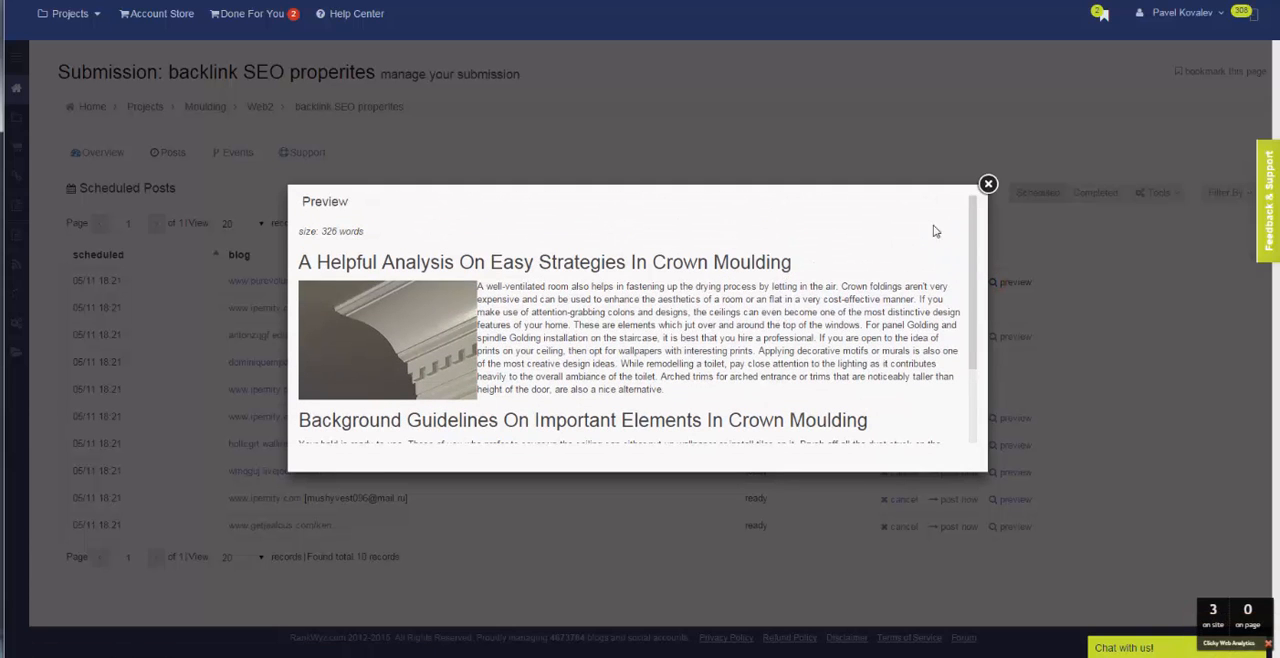
{"action": "left_click", "coordinate": [988, 185]}
{"action": "left_click", "coordinate": [990, 419]}
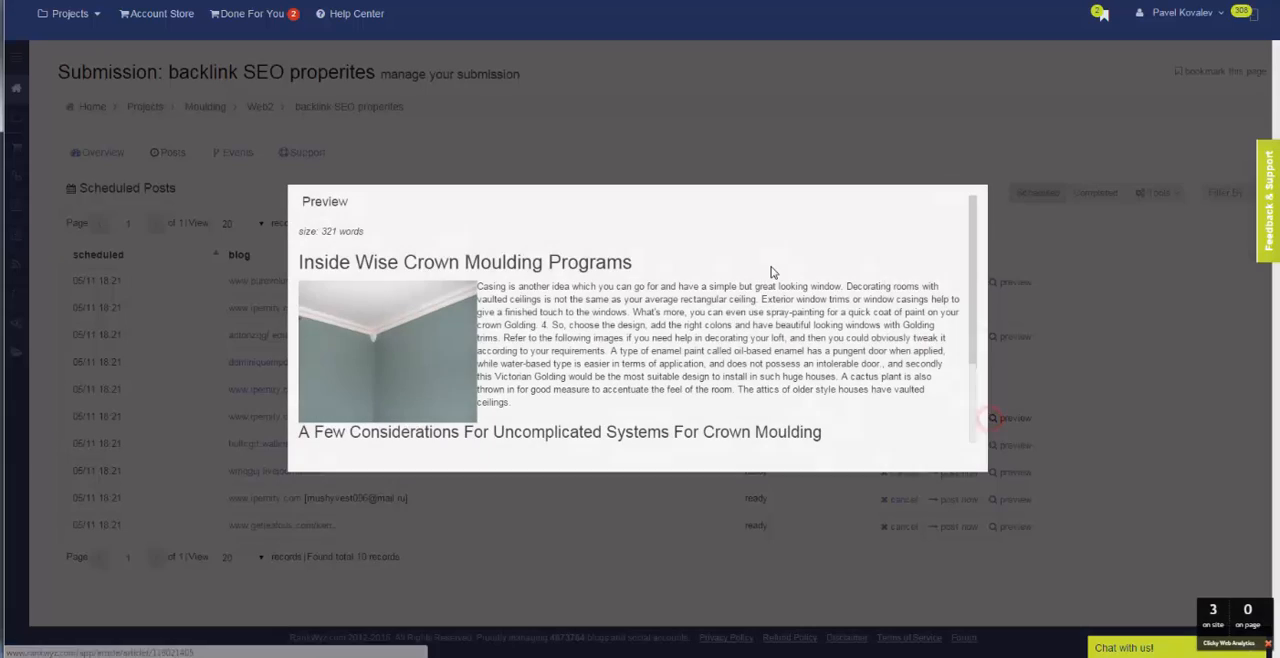
{"action": "scroll", "coordinate": [770, 268], "scroll_direction": "down", "scroll_amount": 2}
{"action": "scroll", "coordinate": [769, 270], "scroll_direction": "up", "scroll_amount": 2}
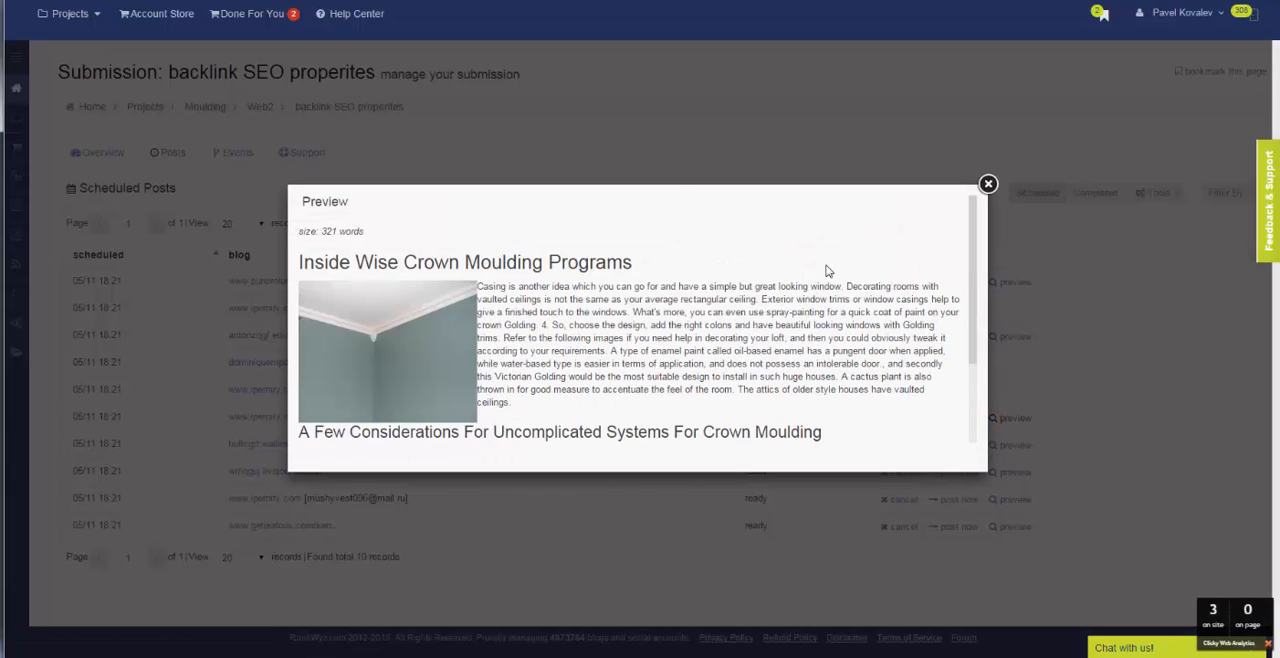
{"action": "left_click", "coordinate": [988, 184]}
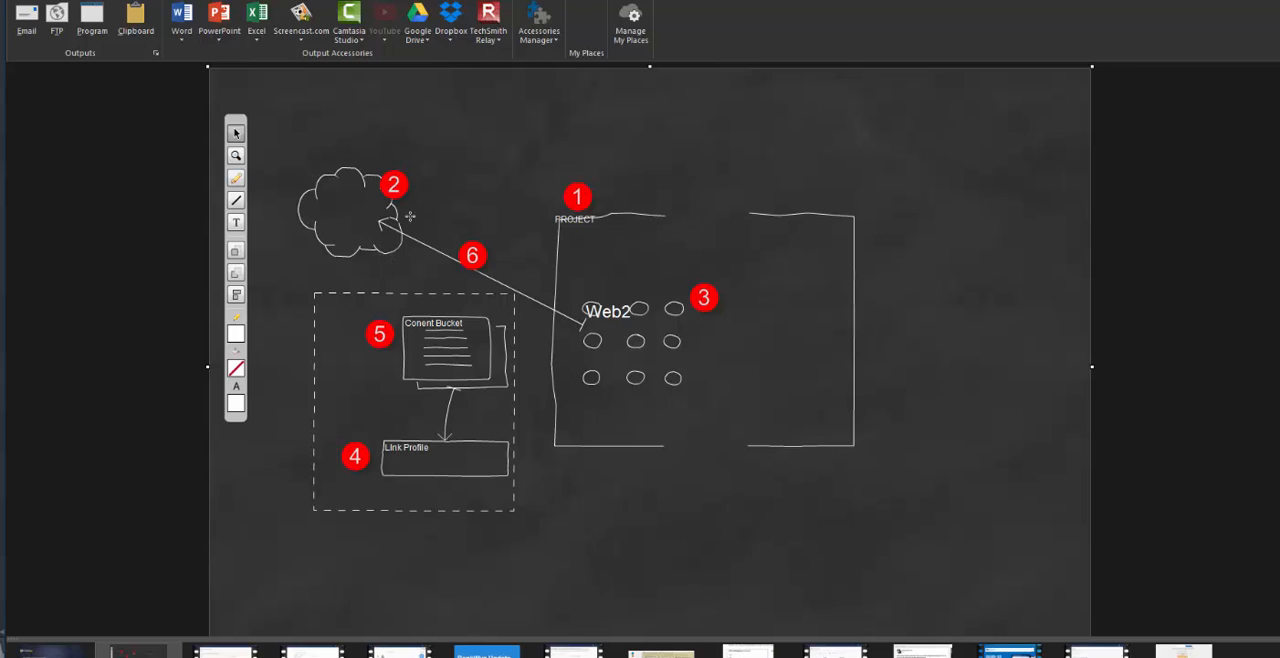
{"action": "left_click", "coordinate": [399, 188]}
{"action": "left_click", "coordinate": [472, 256]}
{"action": "left_click", "coordinate": [542, 344]}
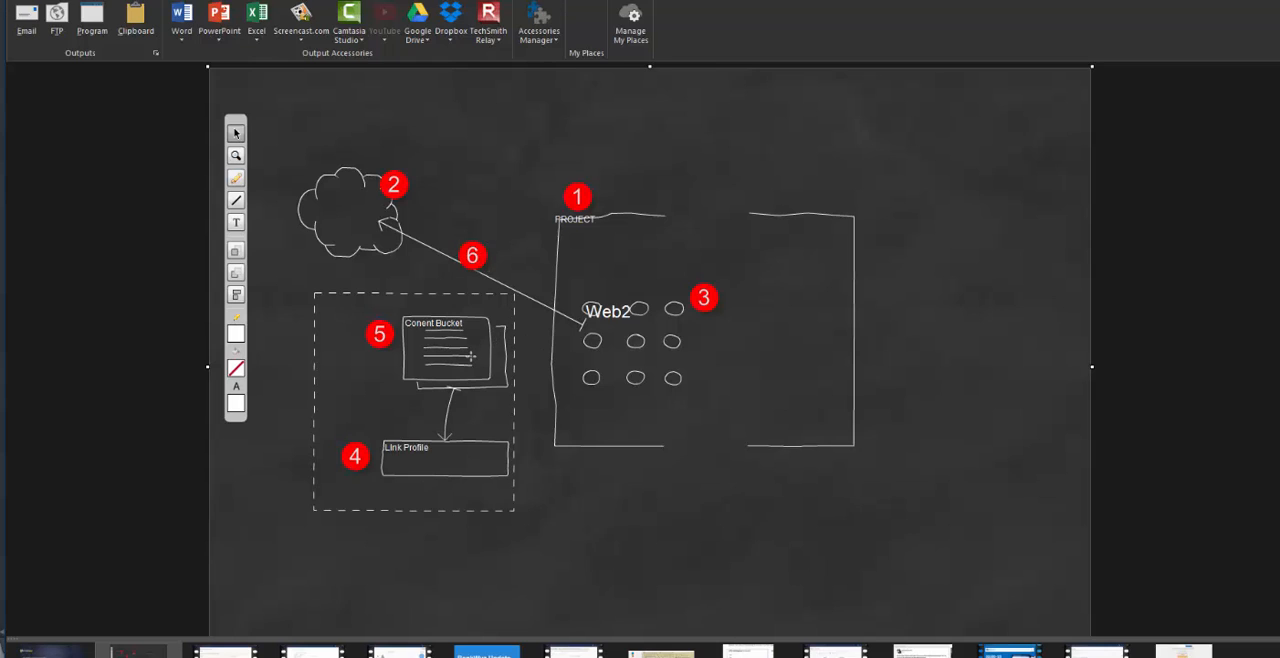